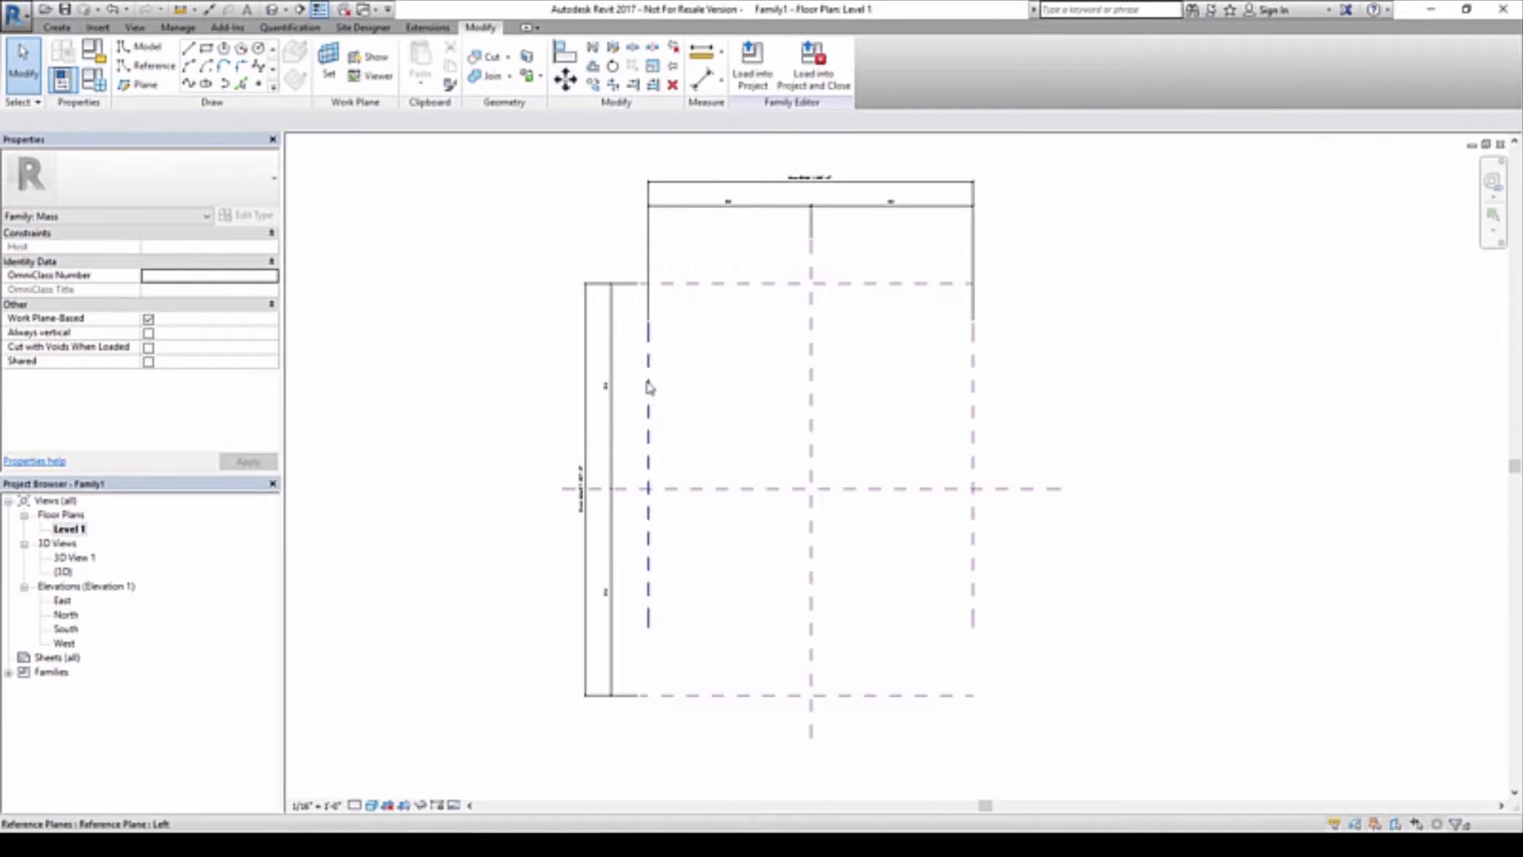
Recentre the Level 1 reference-plane layout and start drawing model lines
middle_drag(707, 406, 698, 387)
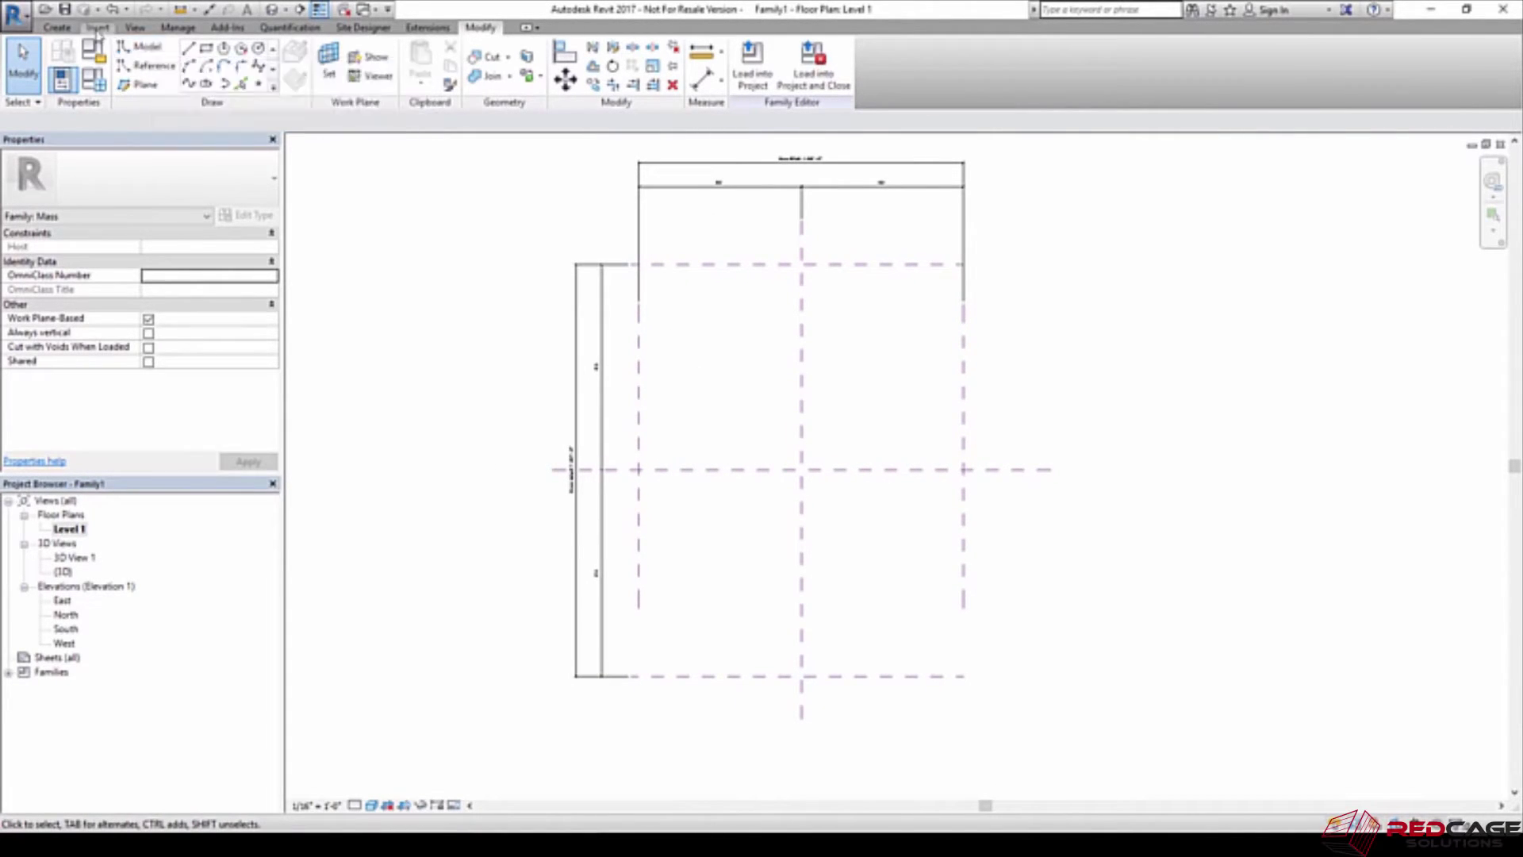
click(141, 50)
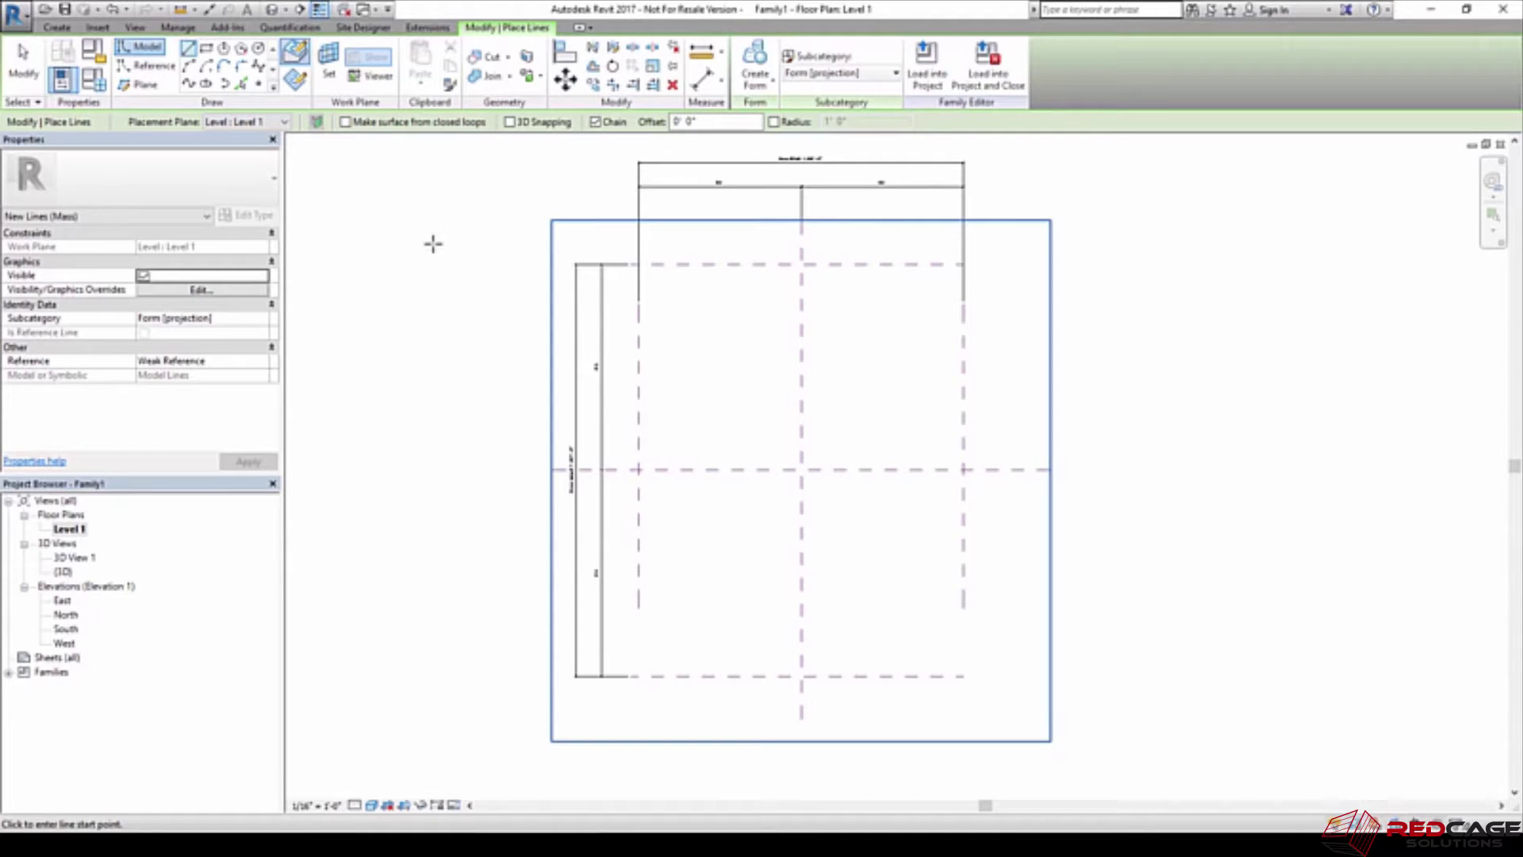
Draw a 104' x 132' model-line rectangle corner to corner on the outer reference planes
click(207, 51)
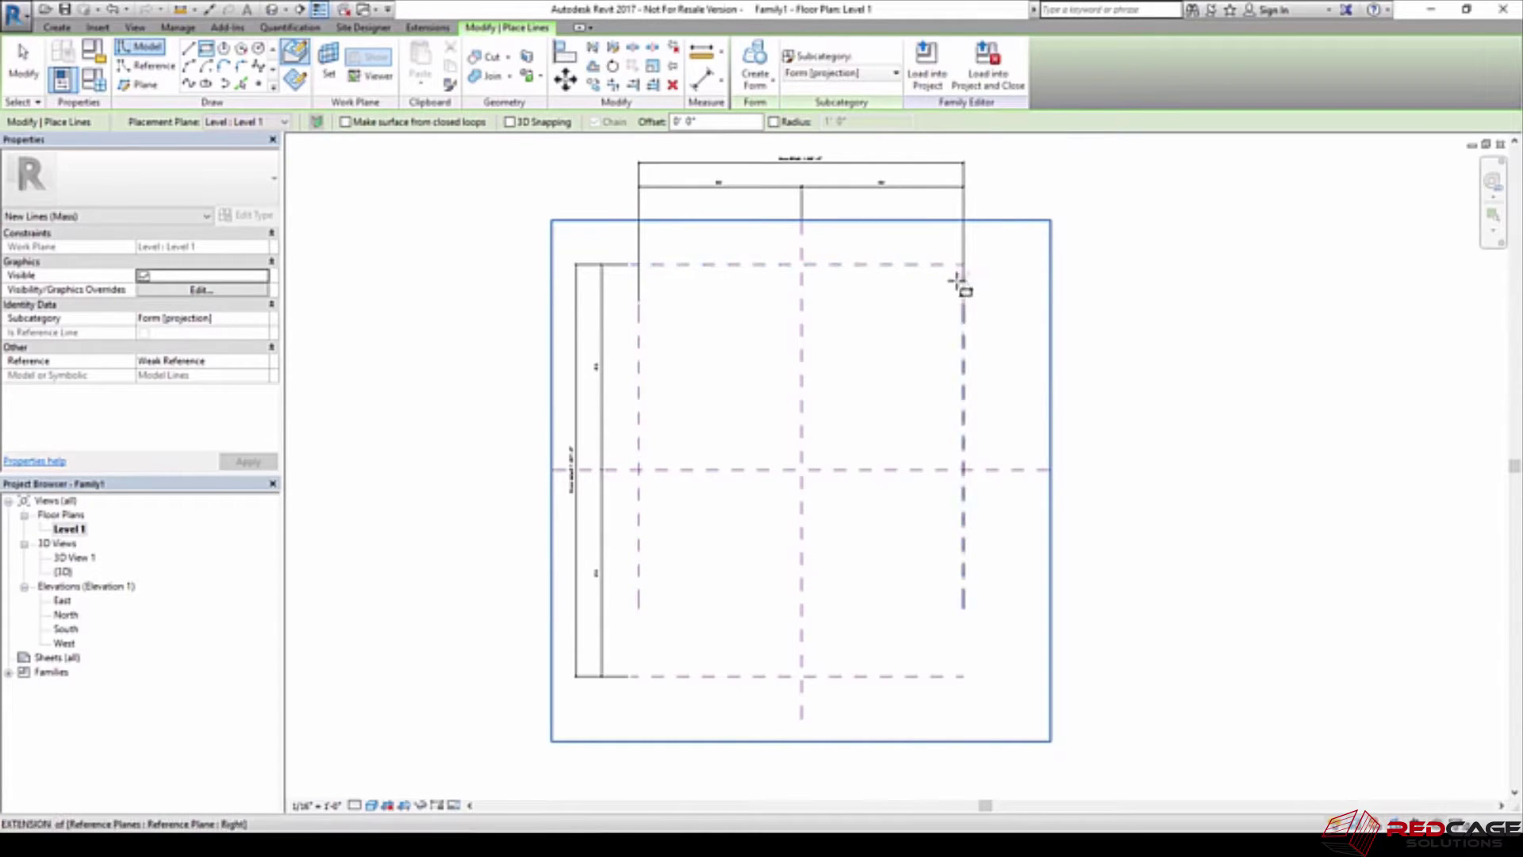
click(638, 264)
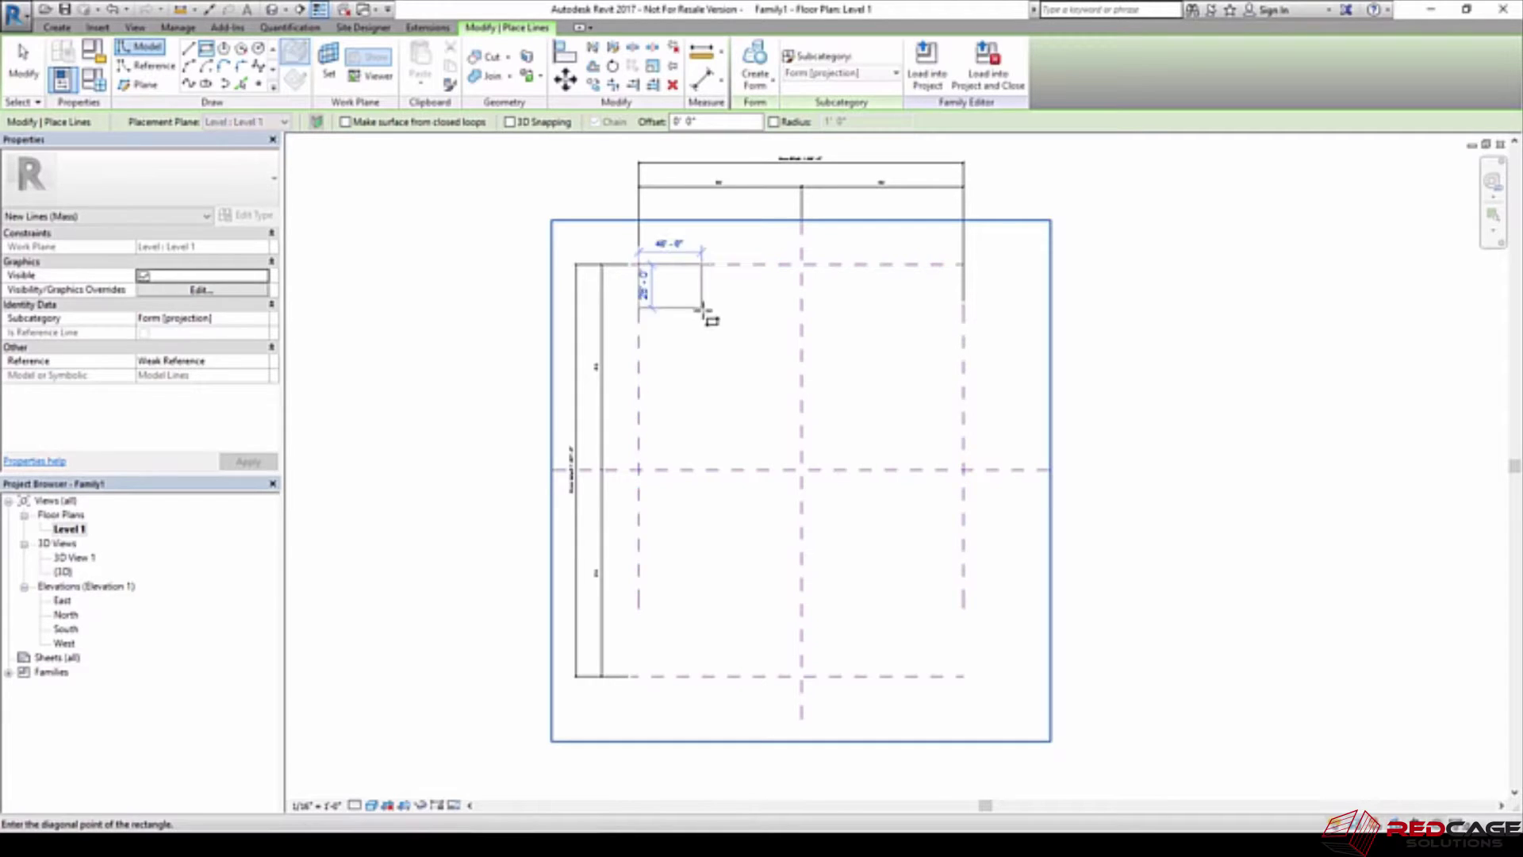
click(964, 677)
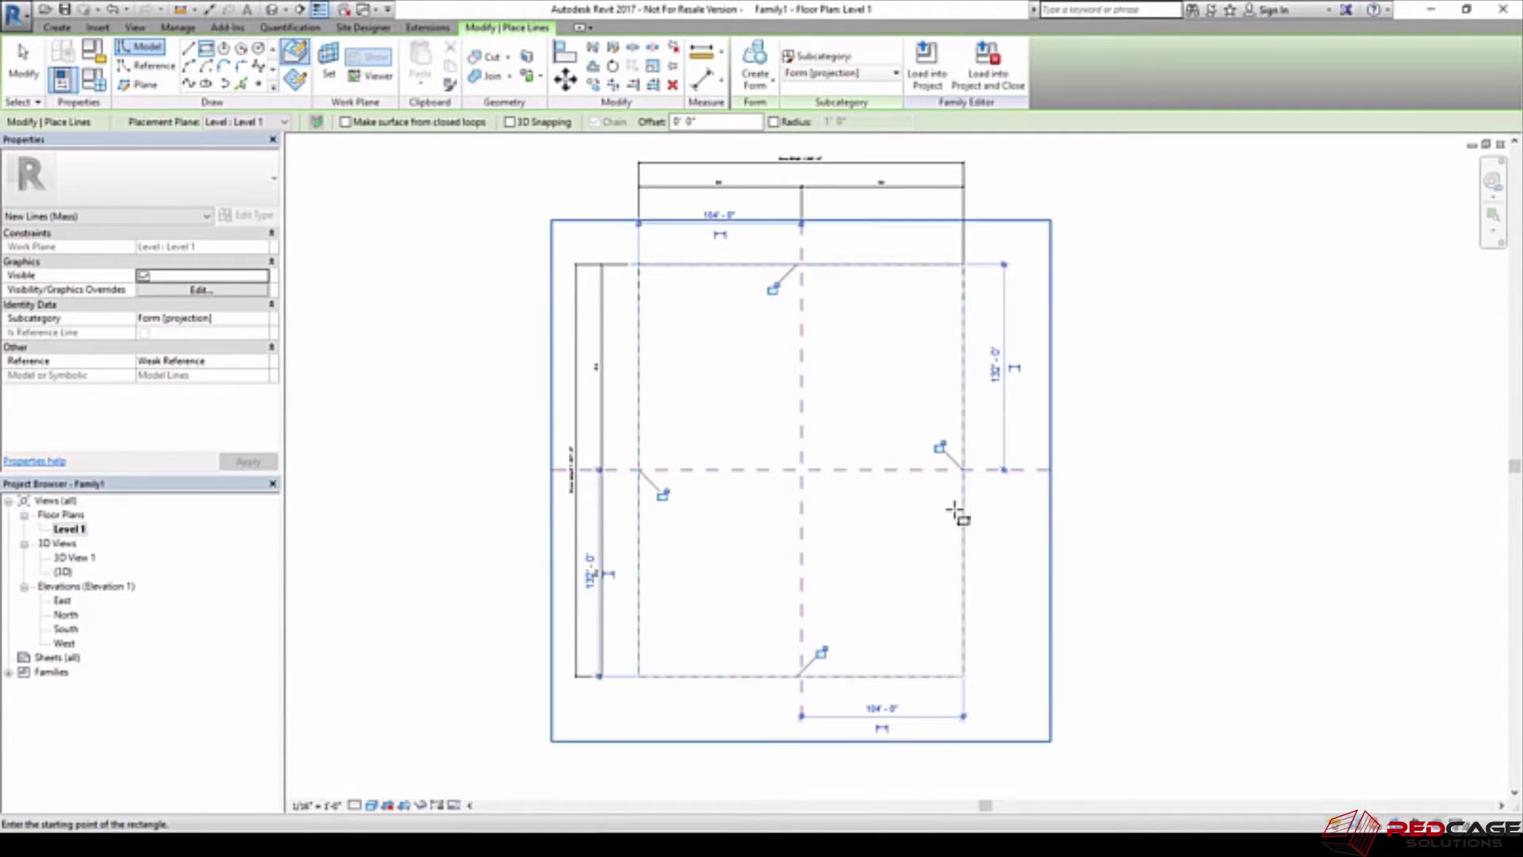
Lock all four rectangle sides to their reference planes and stop drawing
click(939, 447)
click(772, 289)
click(663, 493)
click(821, 651)
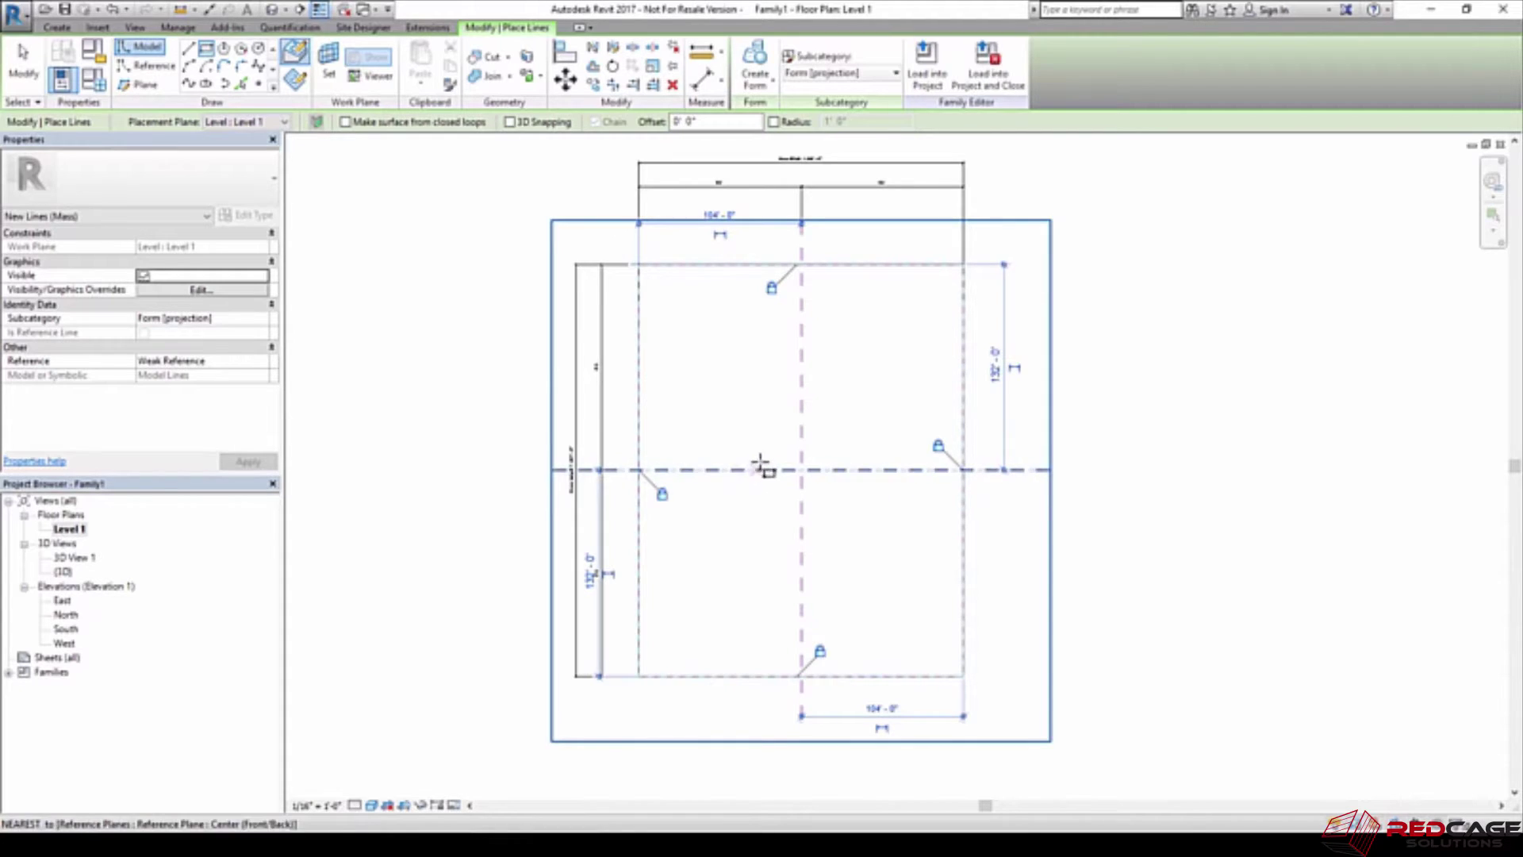
right_click(722, 392)
click(746, 396)
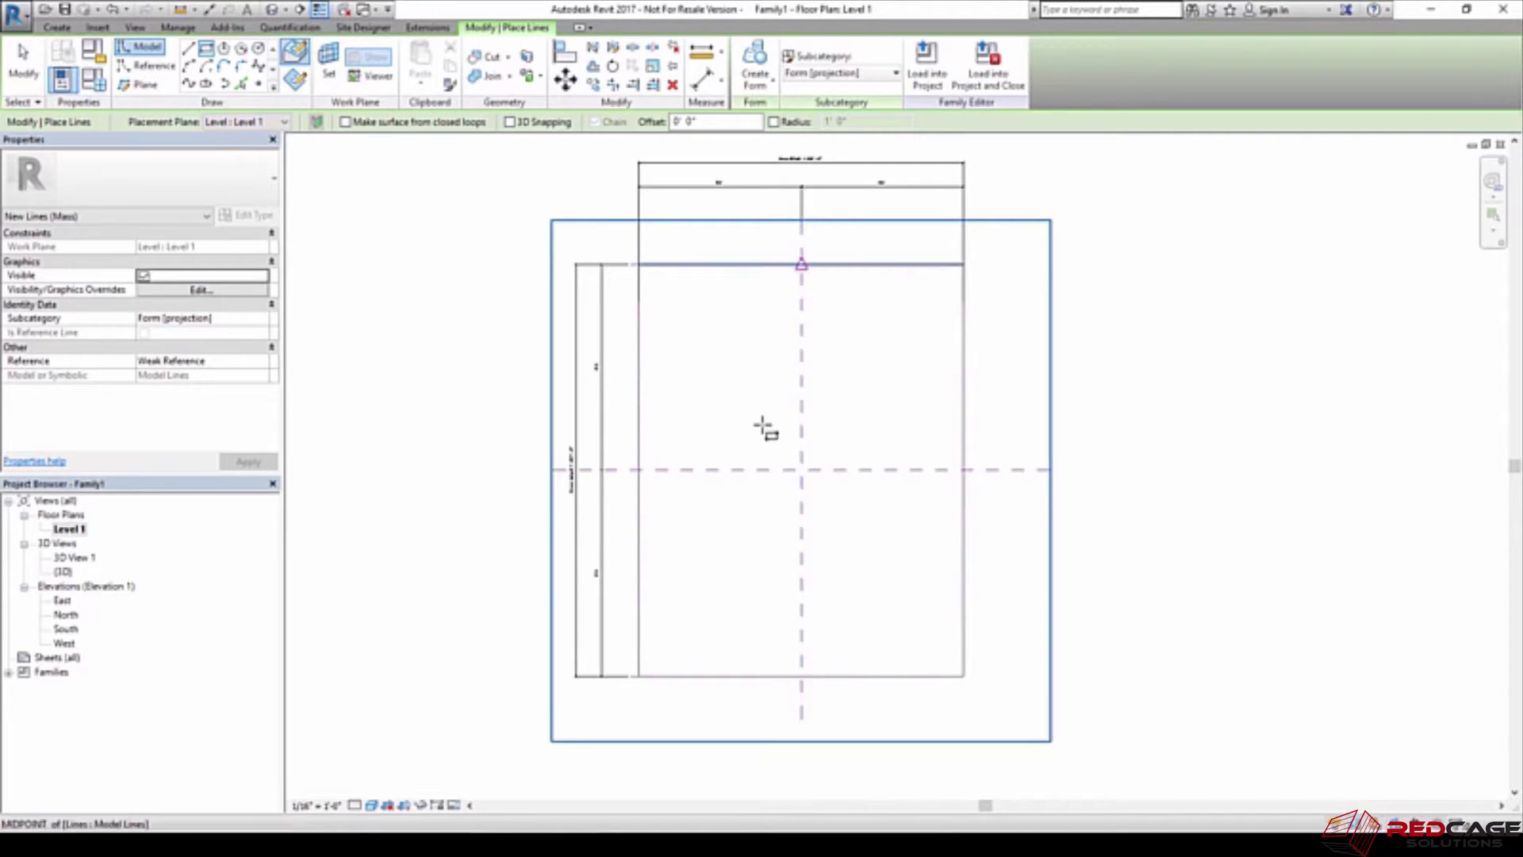
In the 3D view, trial-extrude the base rectangle into a solid box, then undo it
click(271, 12)
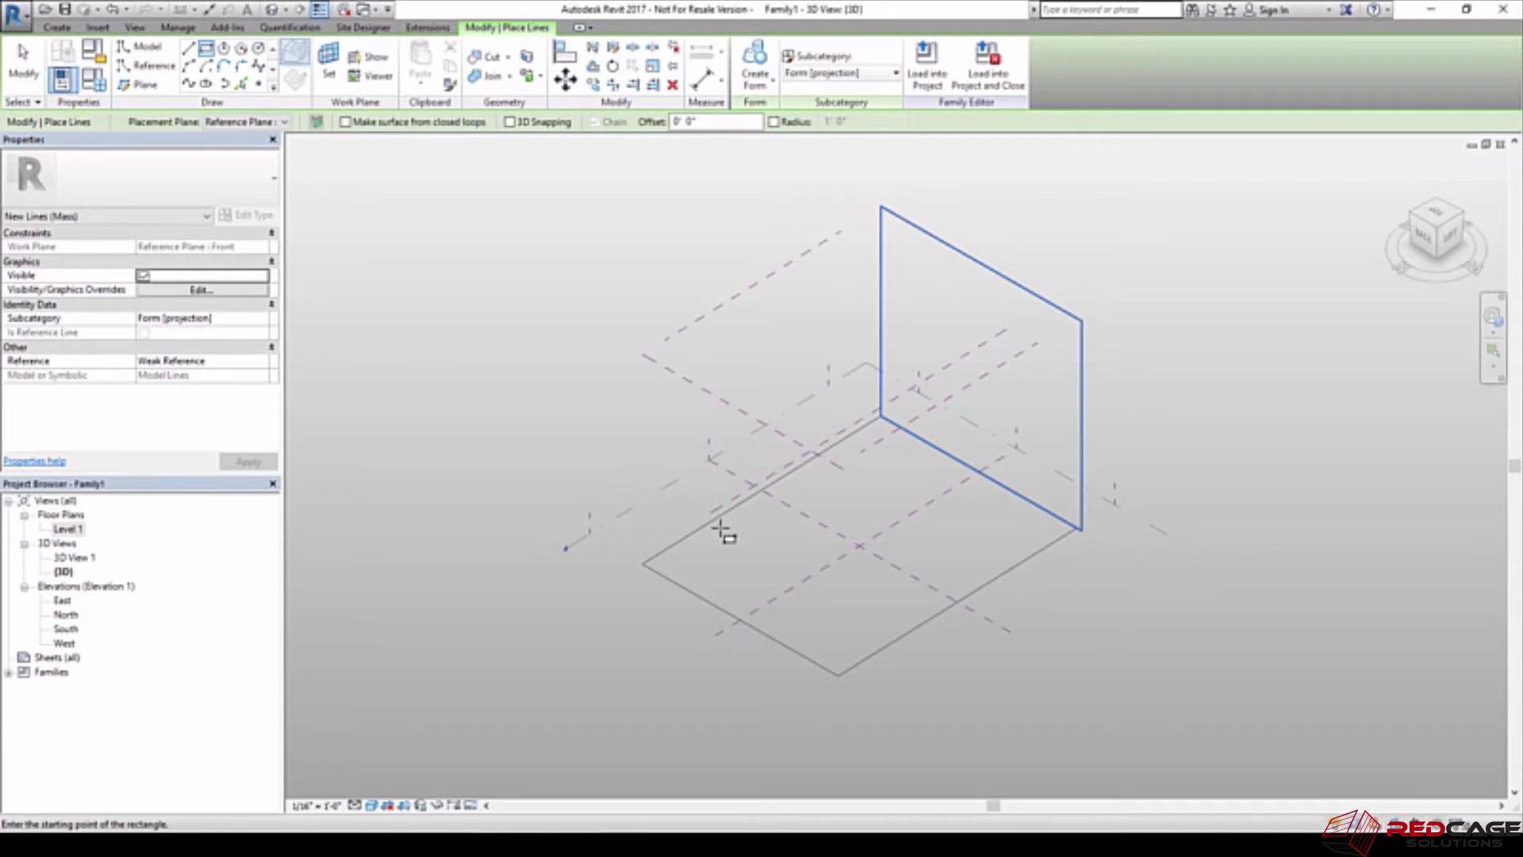
key(Escape)
key(Escape)
click(796, 657)
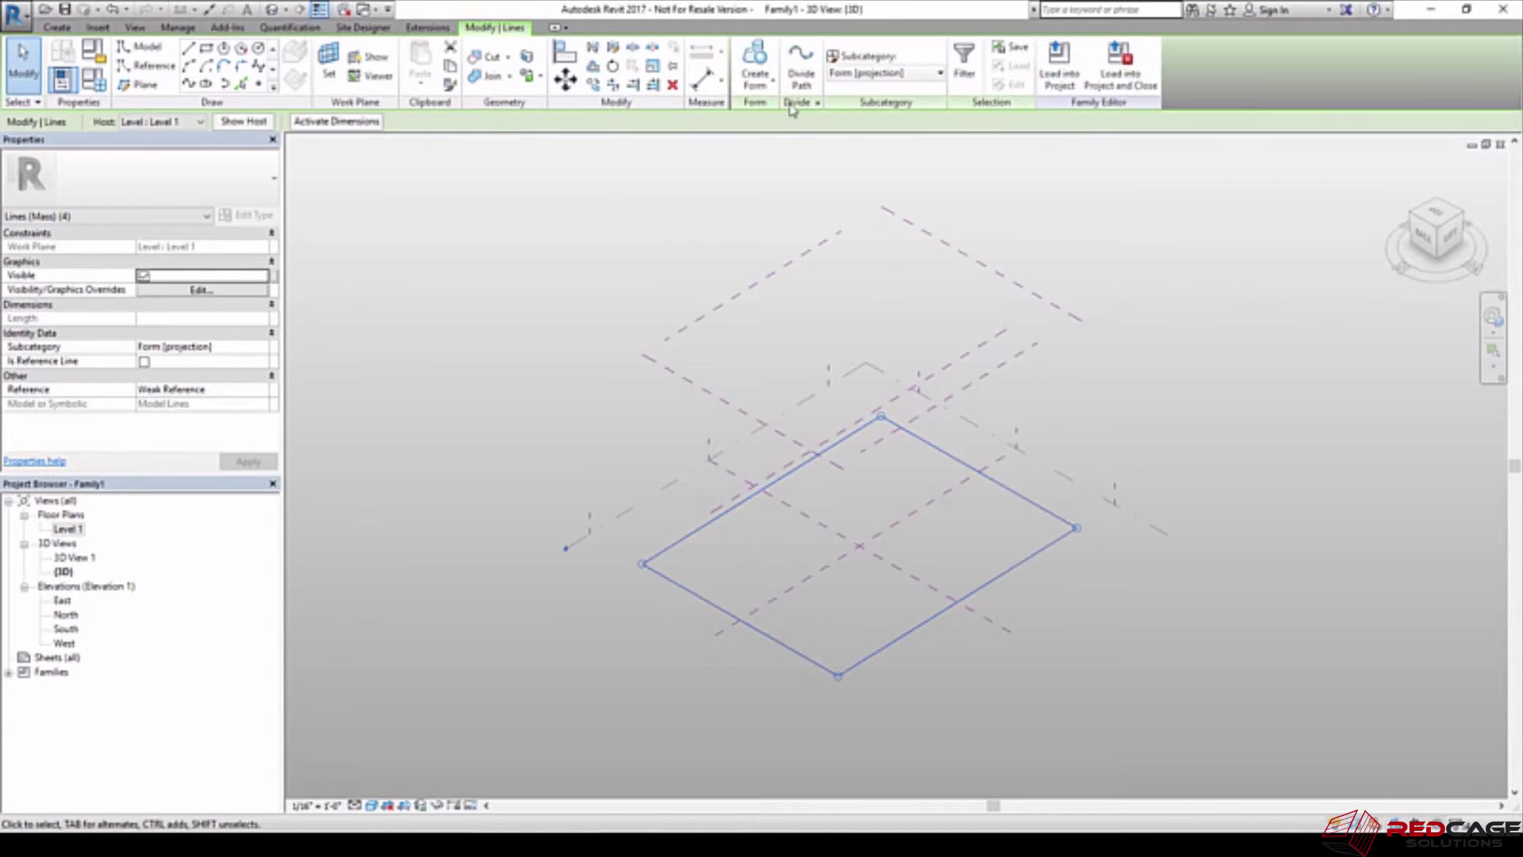
click(756, 79)
click(774, 117)
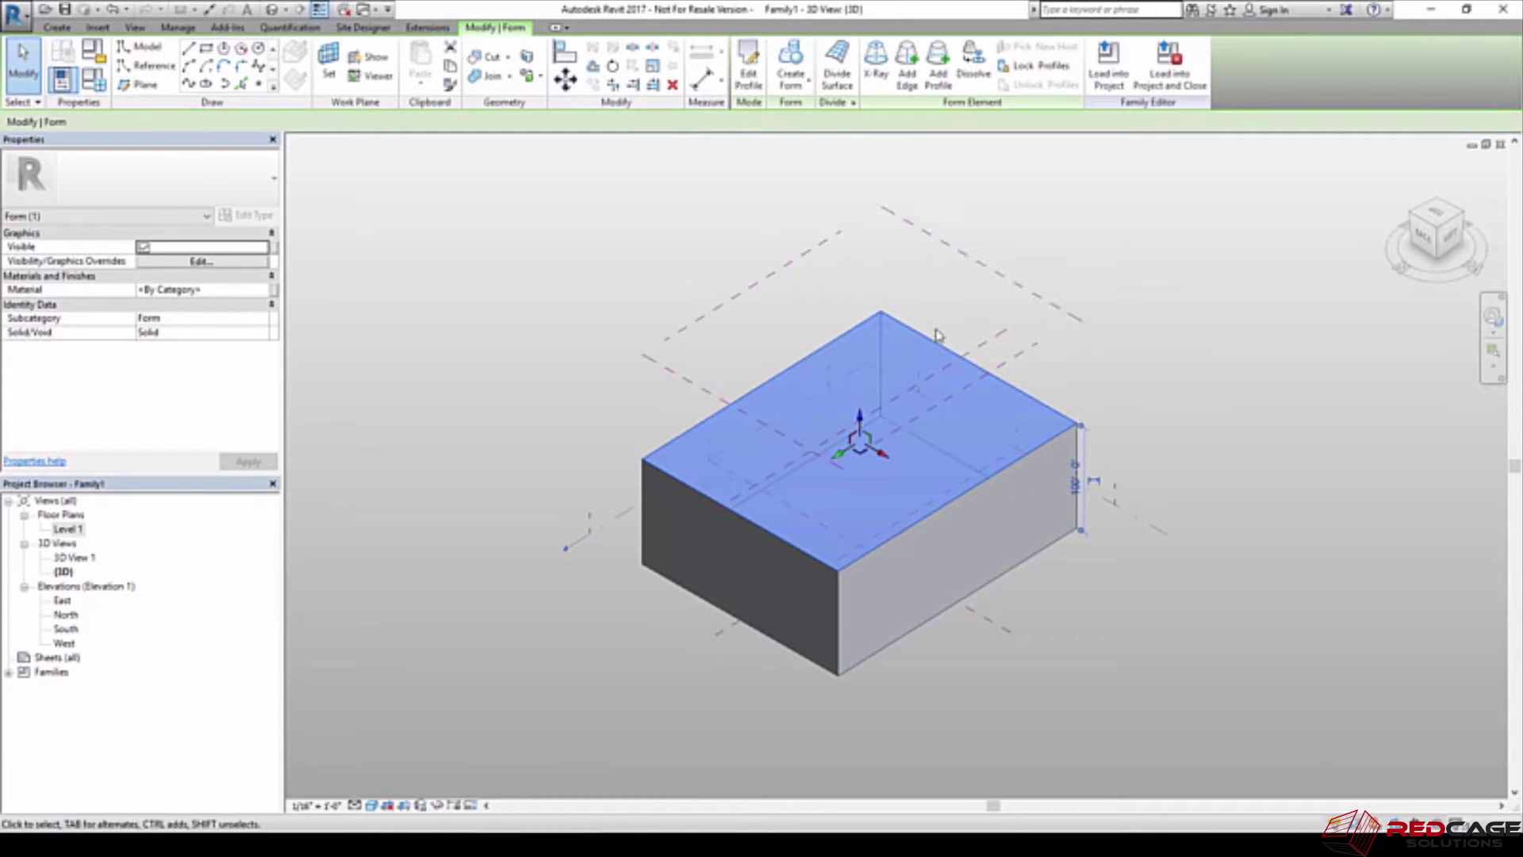
key(ctrl+z)
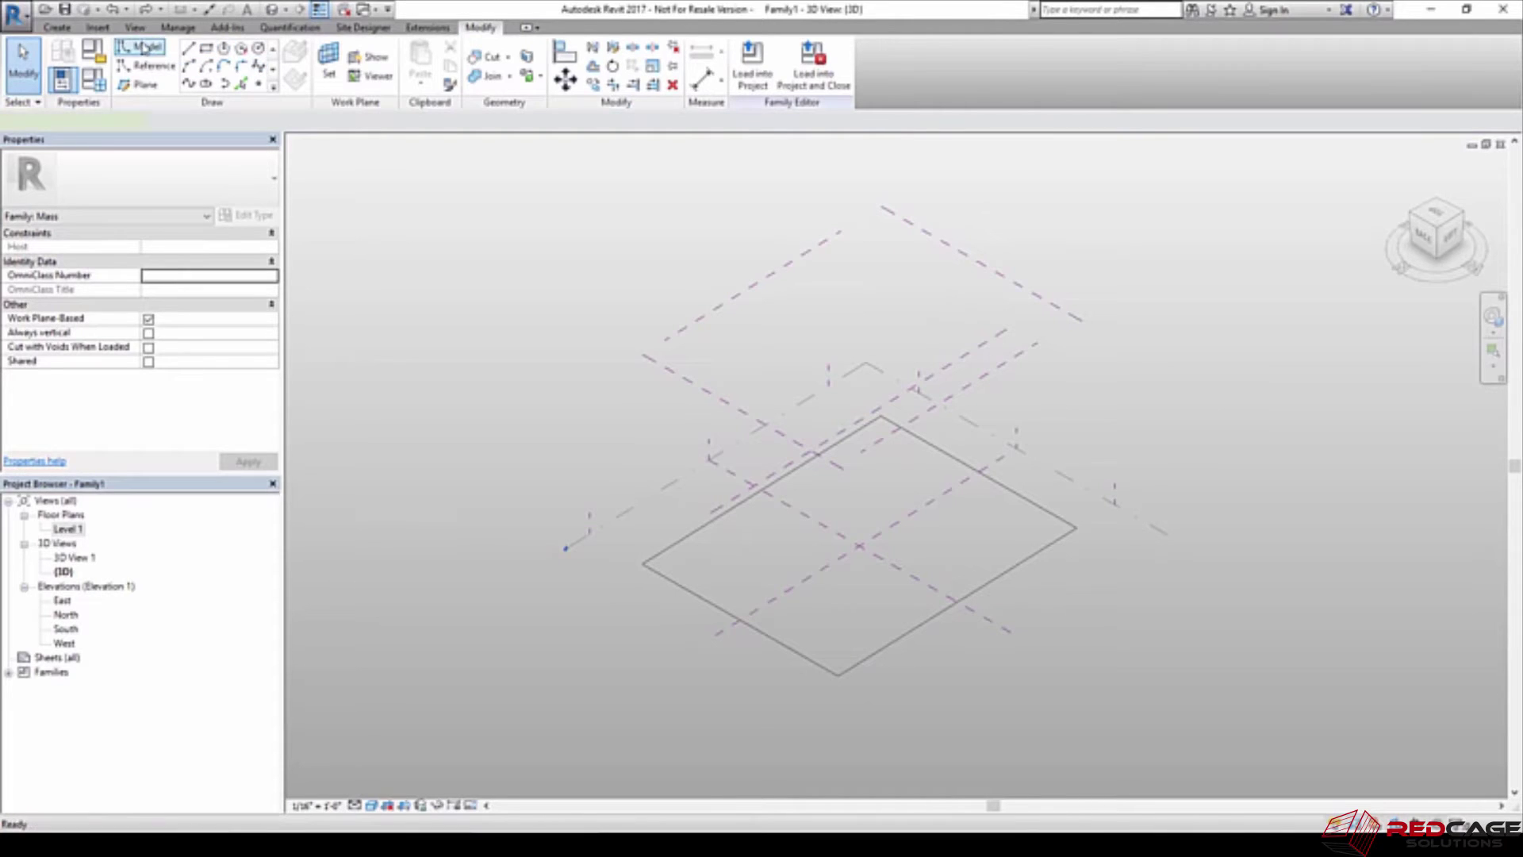
Set up Pick Lines model lines on Reference Plane : Top with a 7' 0" offset
click(149, 49)
click(241, 83)
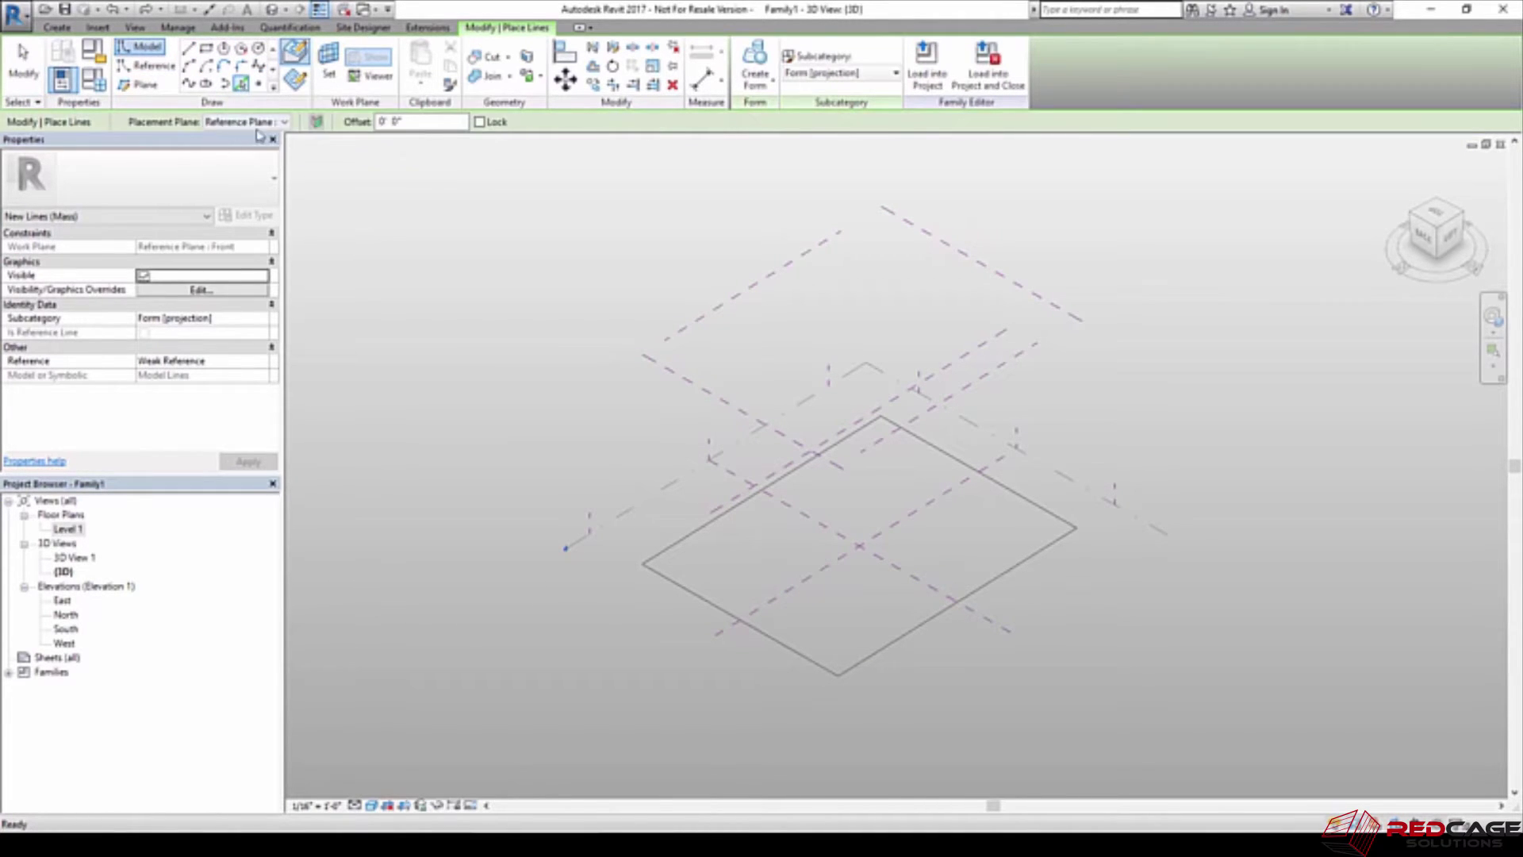
click(252, 123)
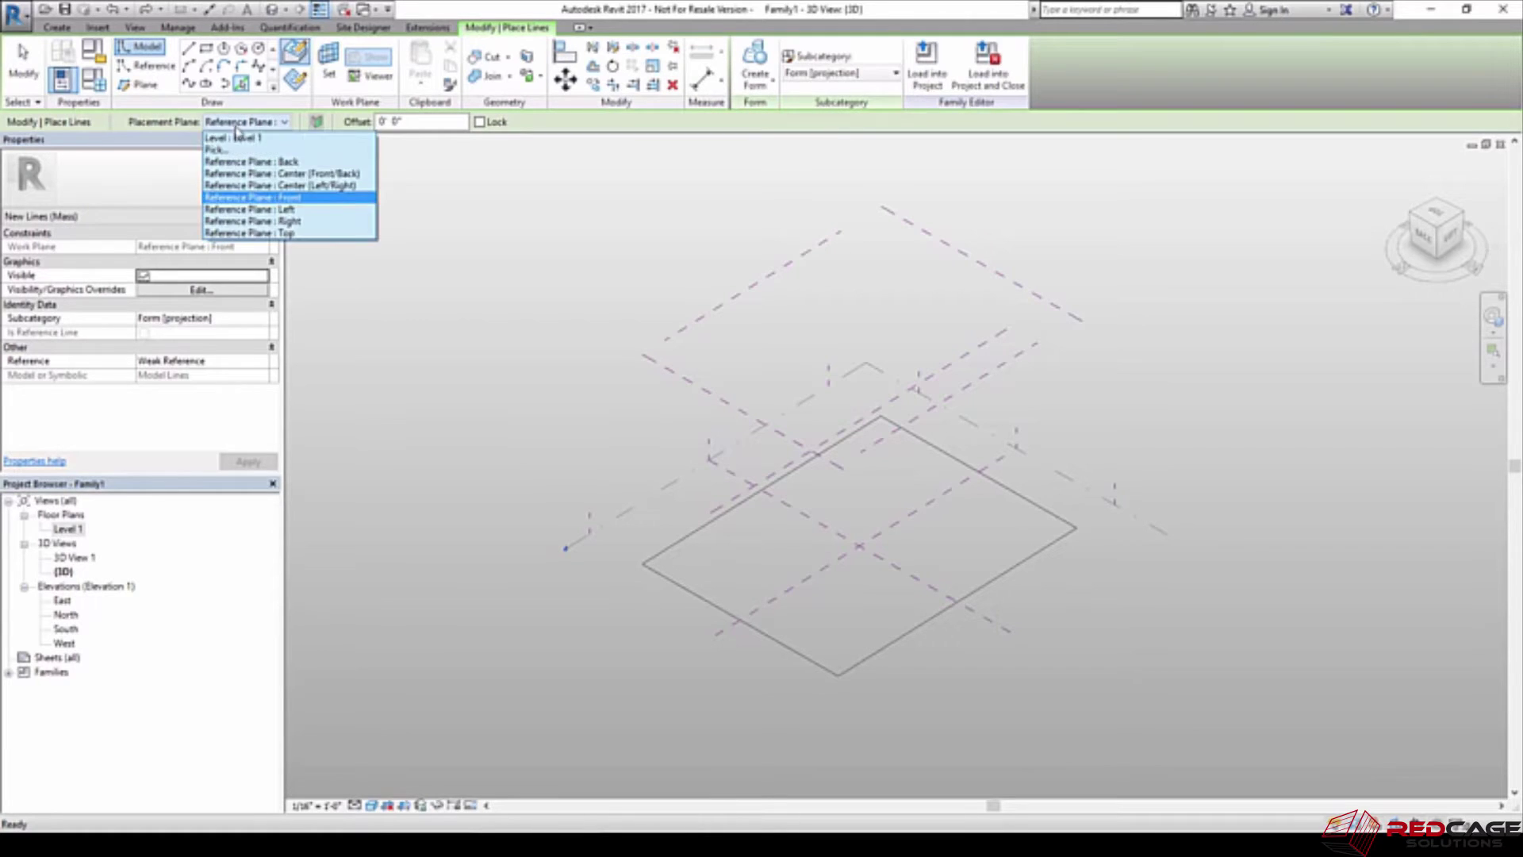
click(271, 234)
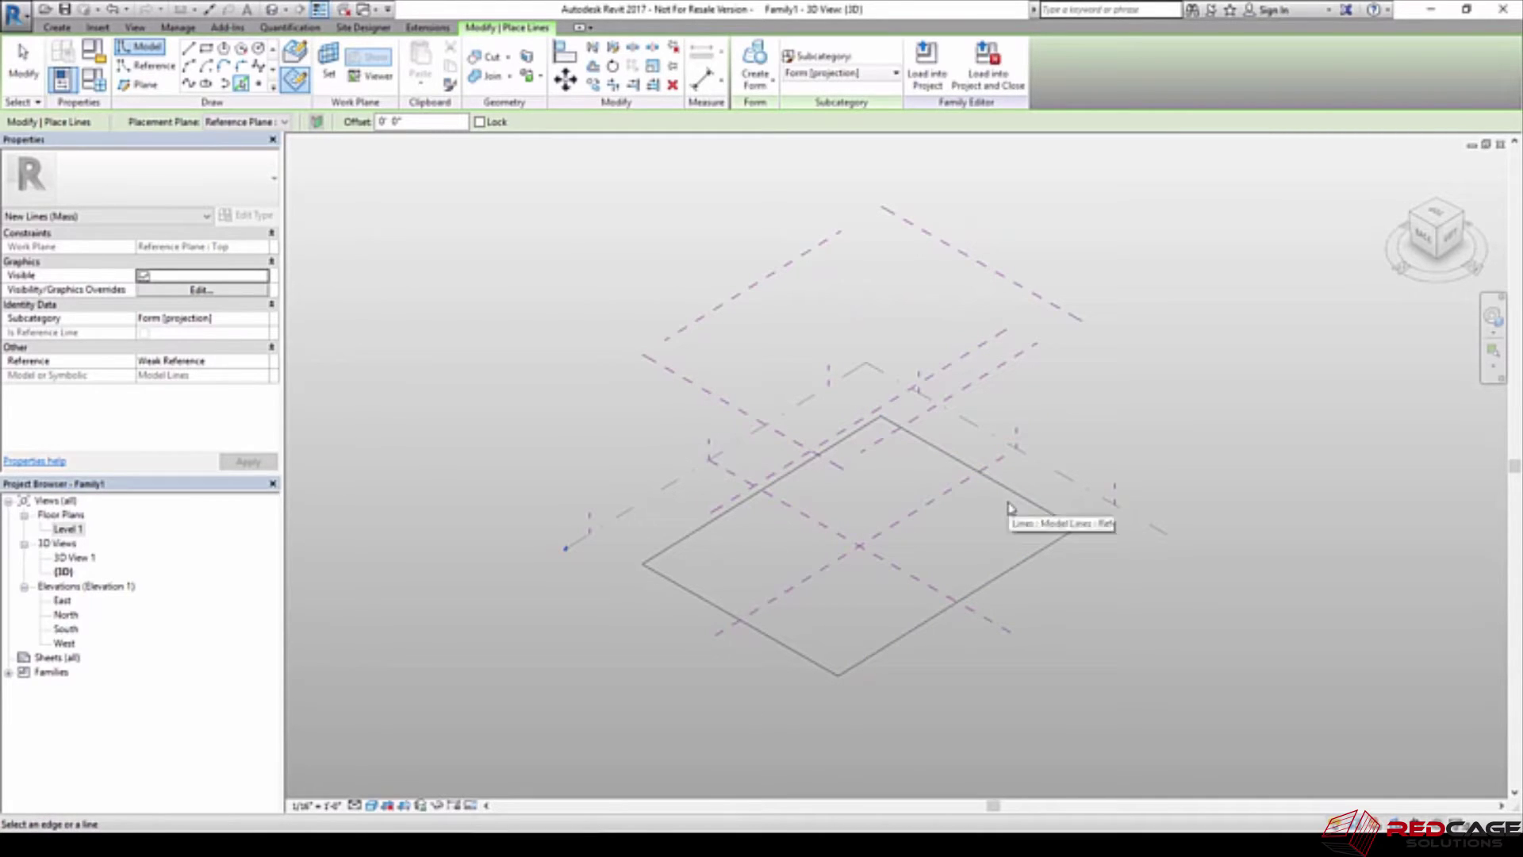
click(390, 123)
key(Delete)
key(Delete)
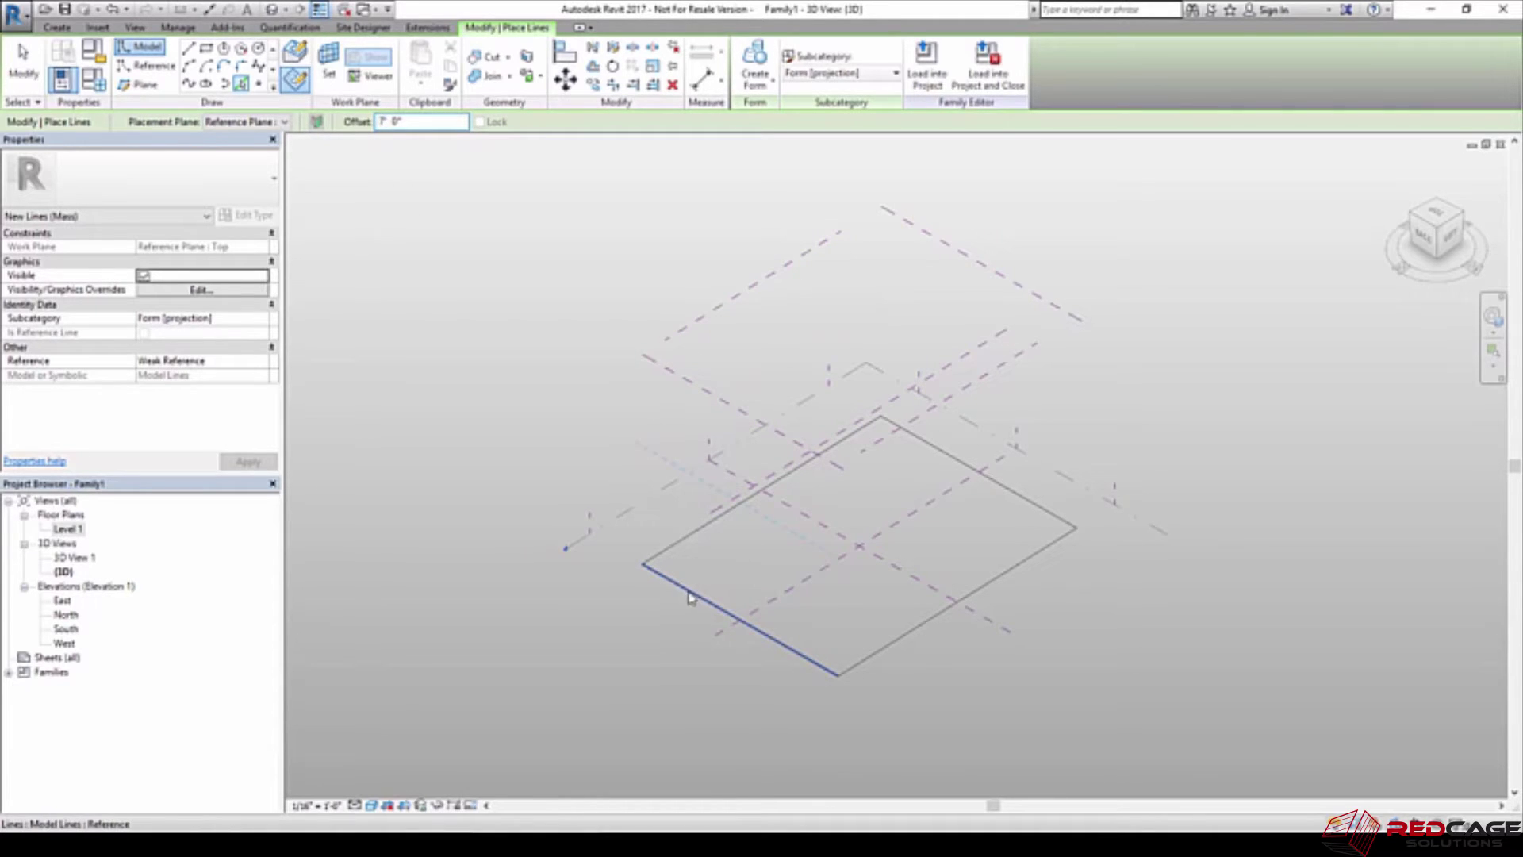
From the TOP view, pick the four base edges to create the inward offset rectangle
click(1436, 217)
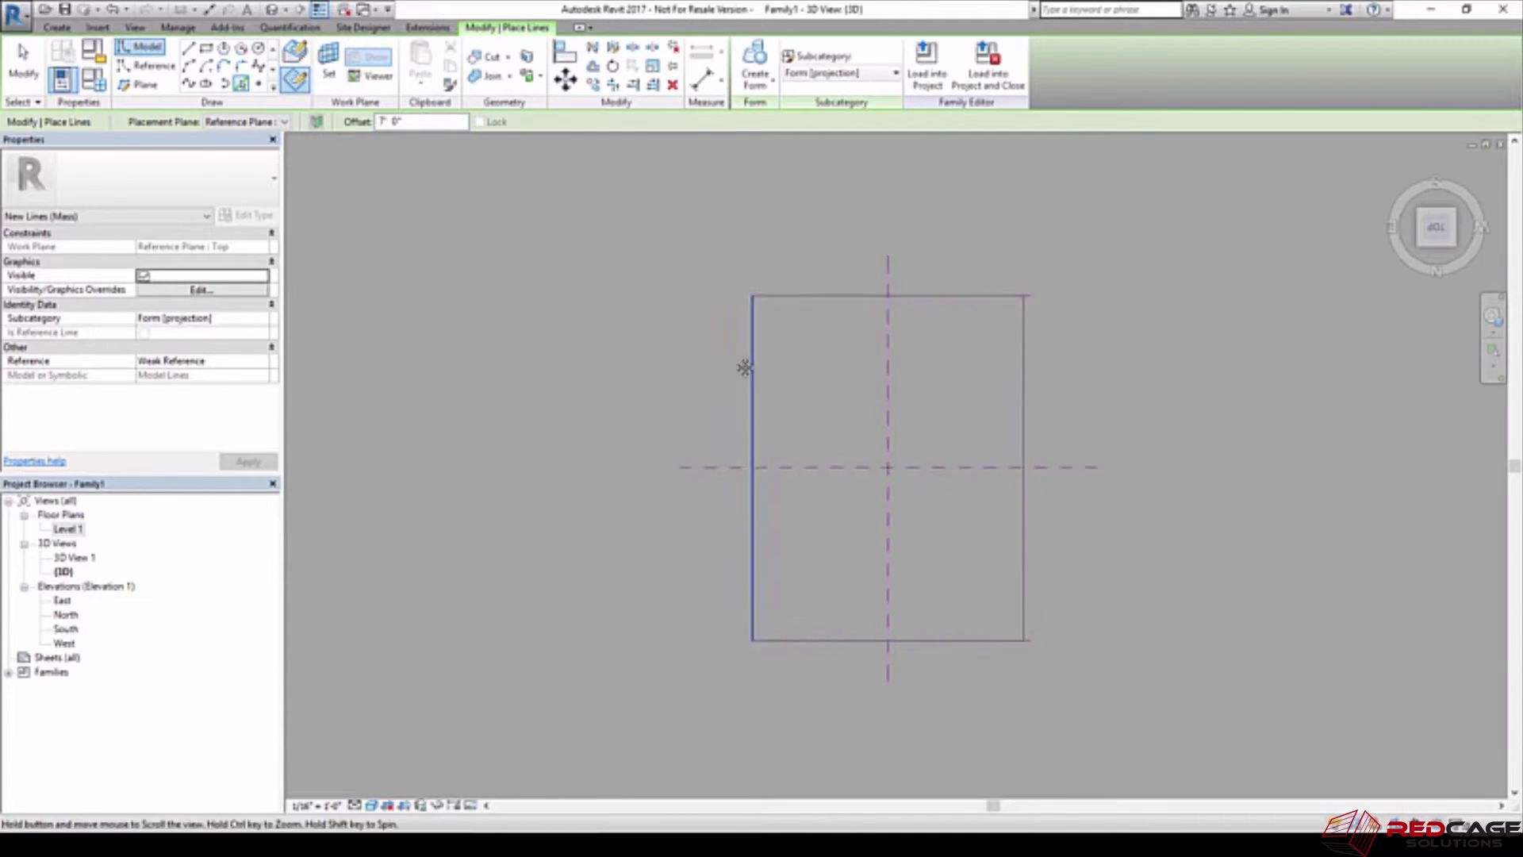
scroll(639, 295, up, 2)
click(639, 298)
click(766, 200)
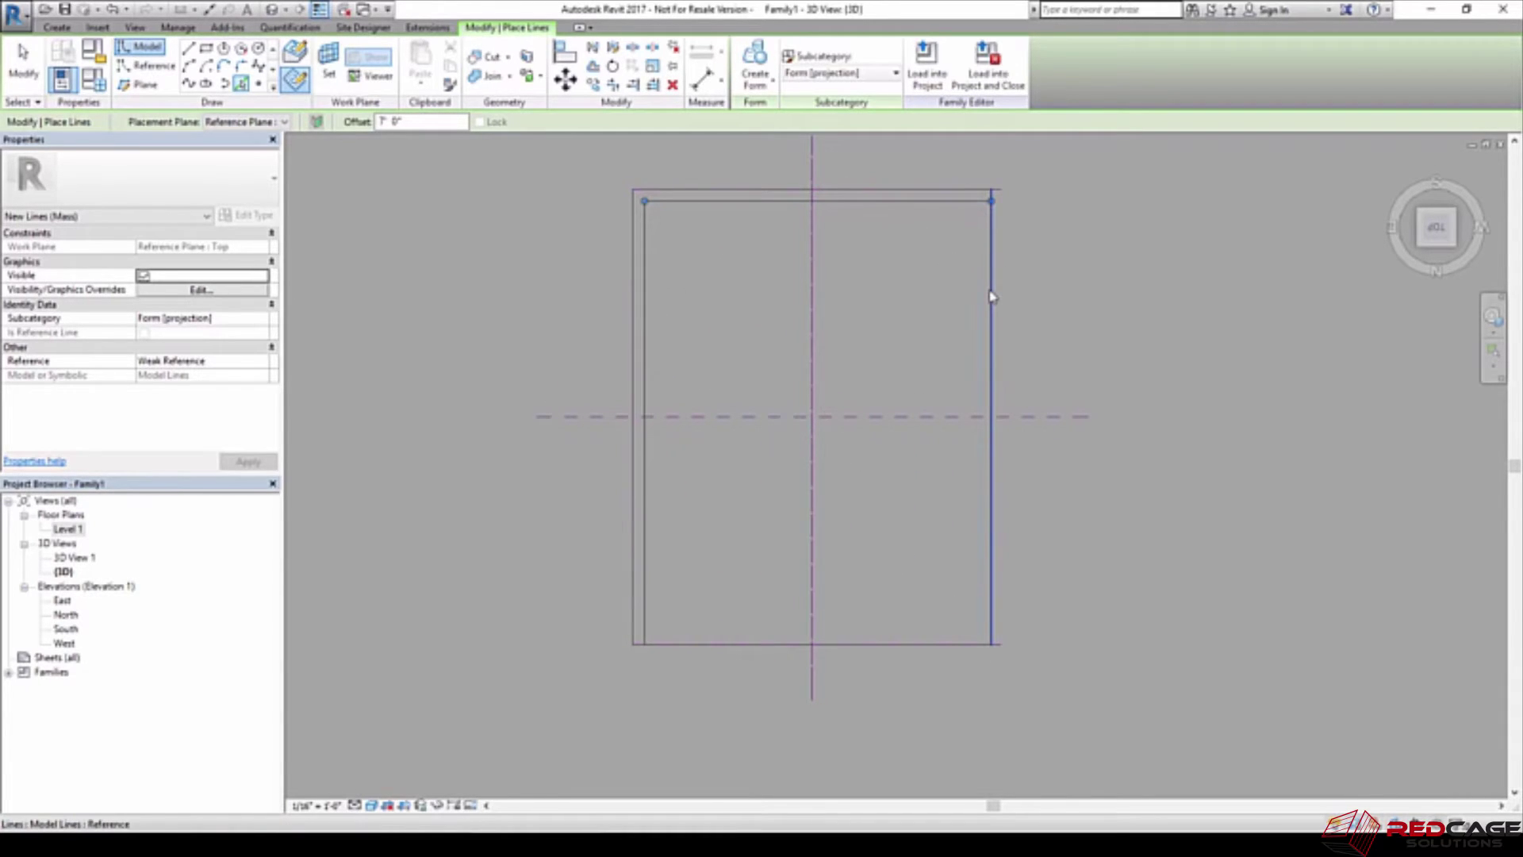
click(992, 300)
click(887, 647)
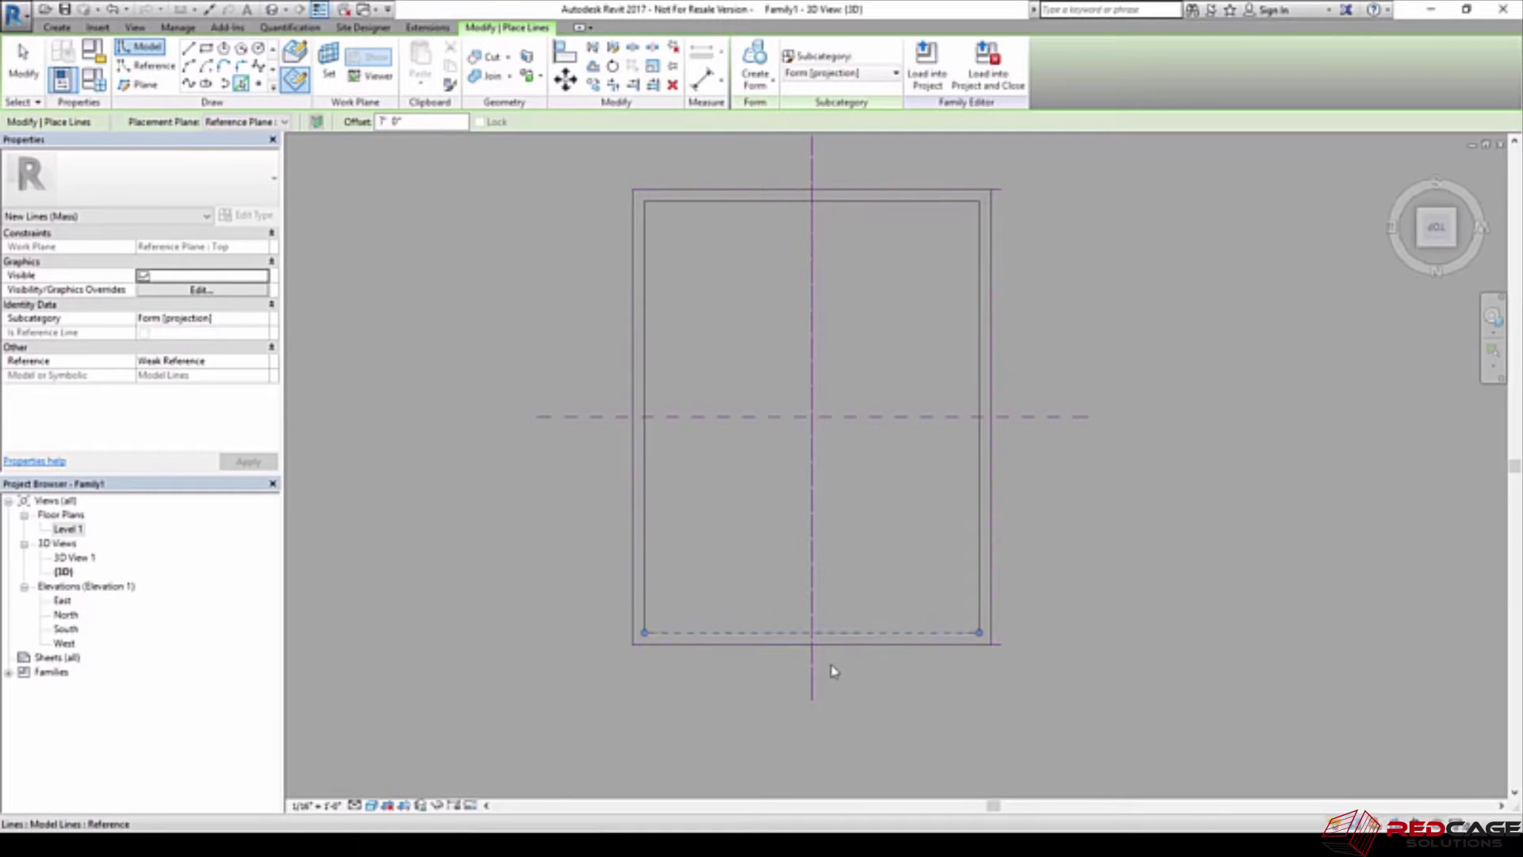
click(1420, 243)
middle_drag(873, 406, 937, 411)
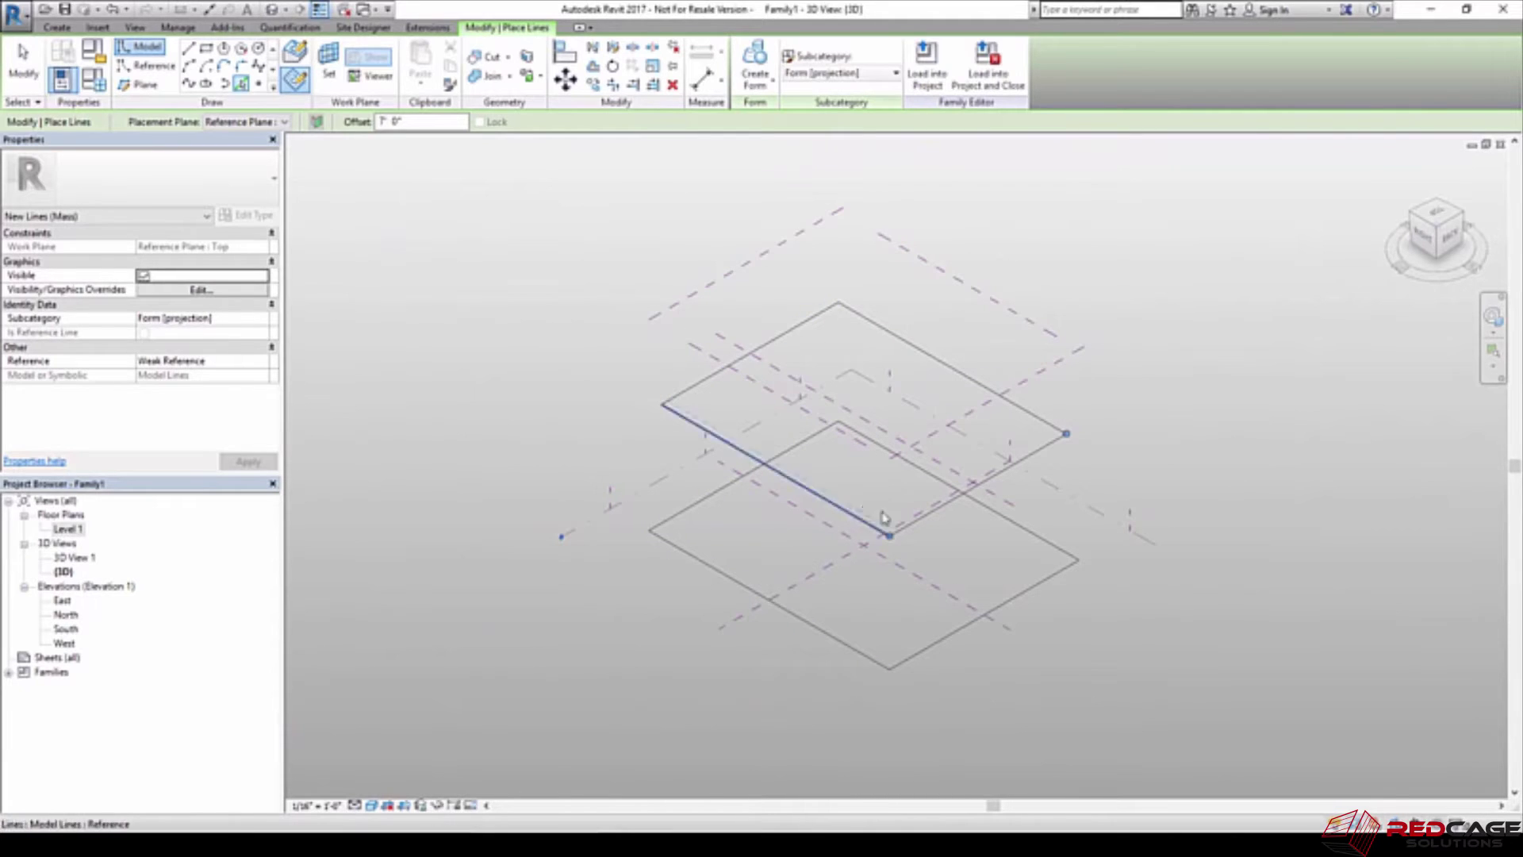
Select the upper and lower rectangles together
key(Escape)
key(Tab)
click(707, 391)
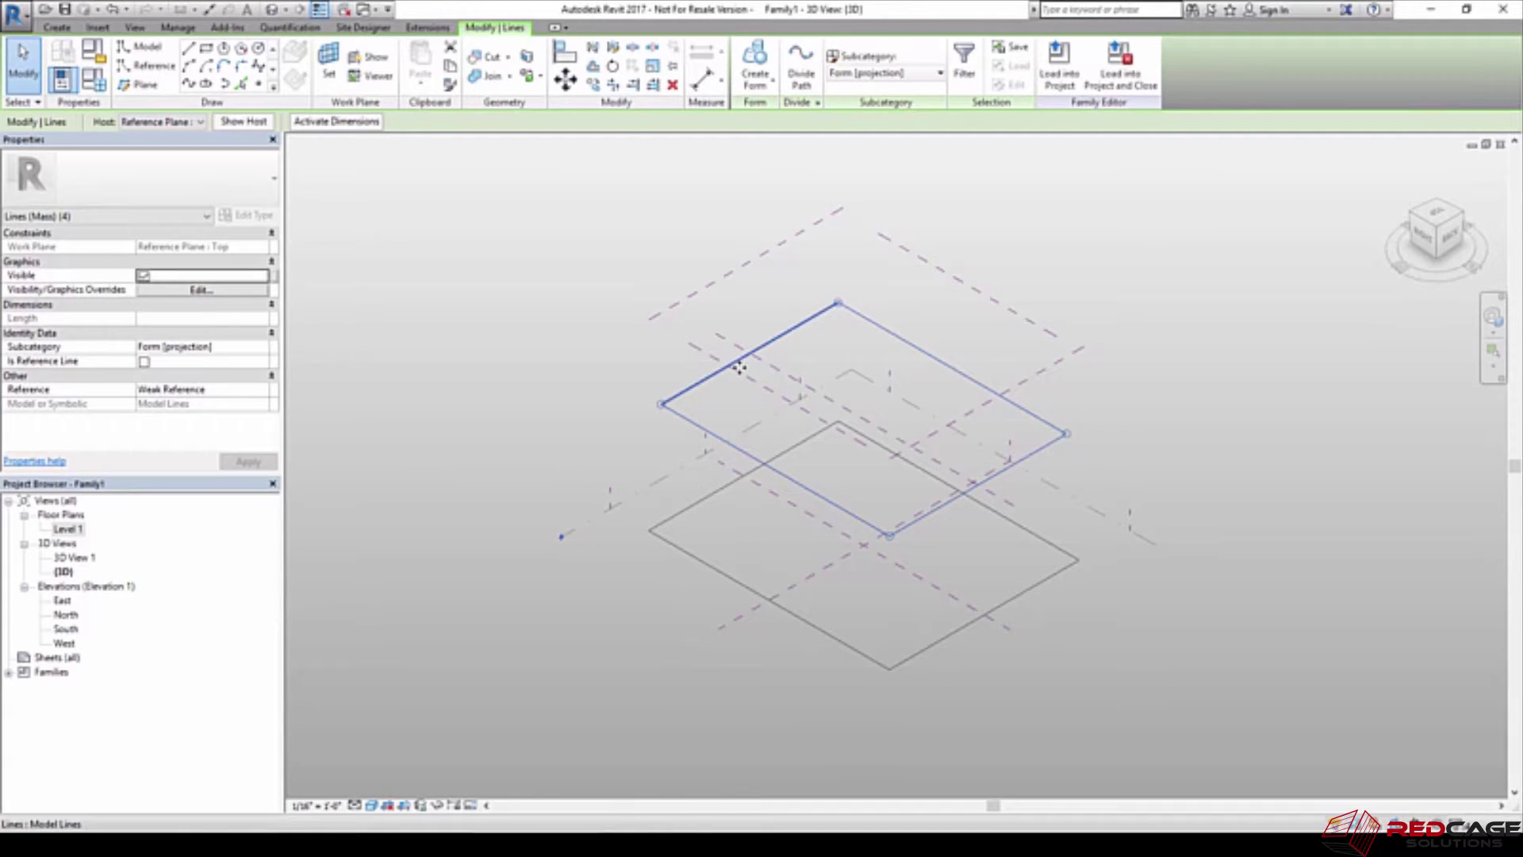
key(Escape)
key(Tab)
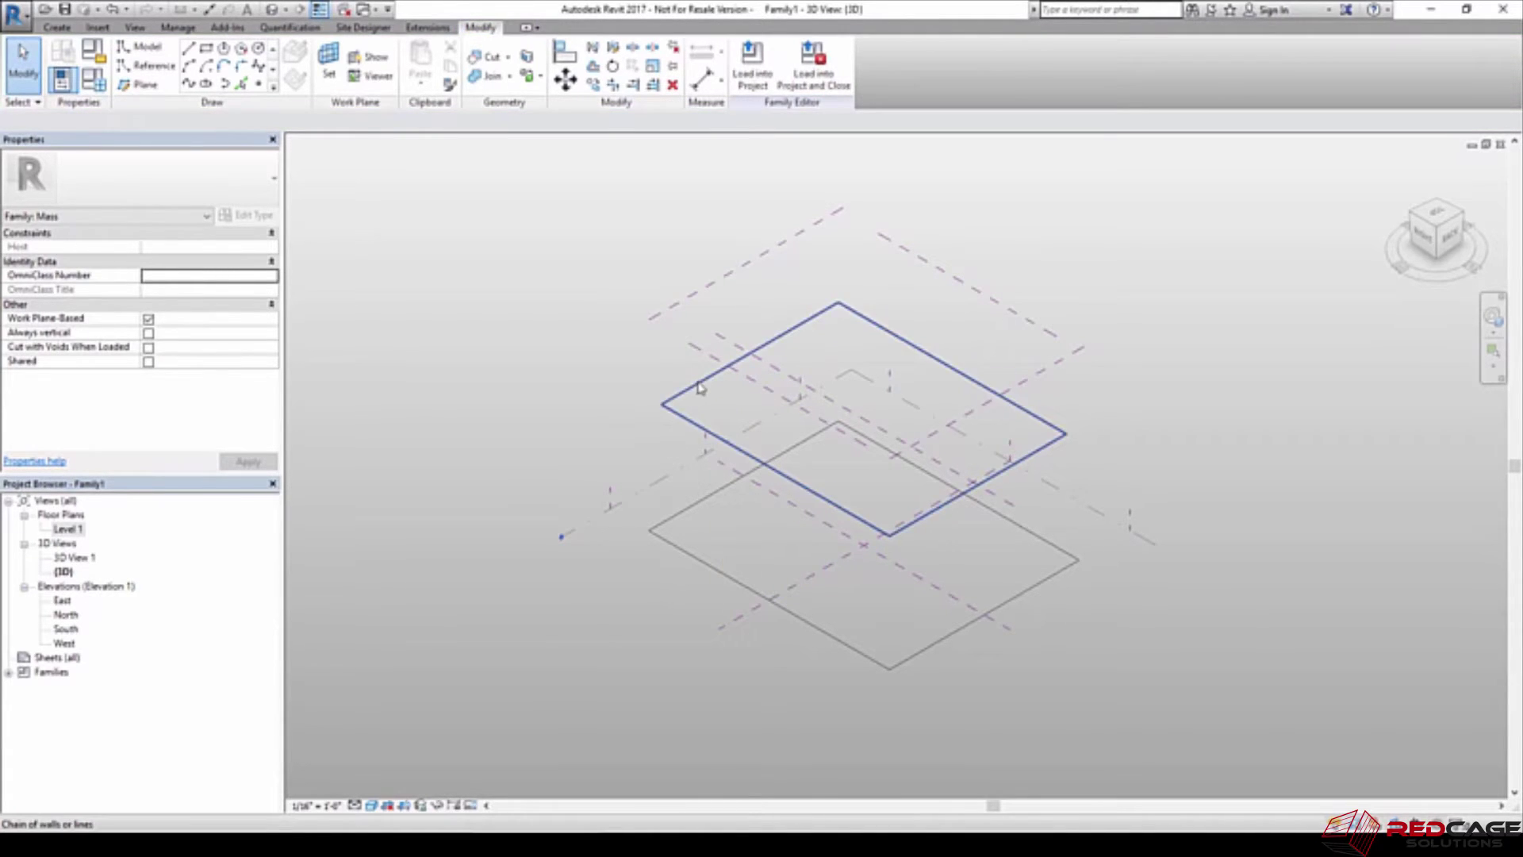
click(704, 391)
key(Tab)
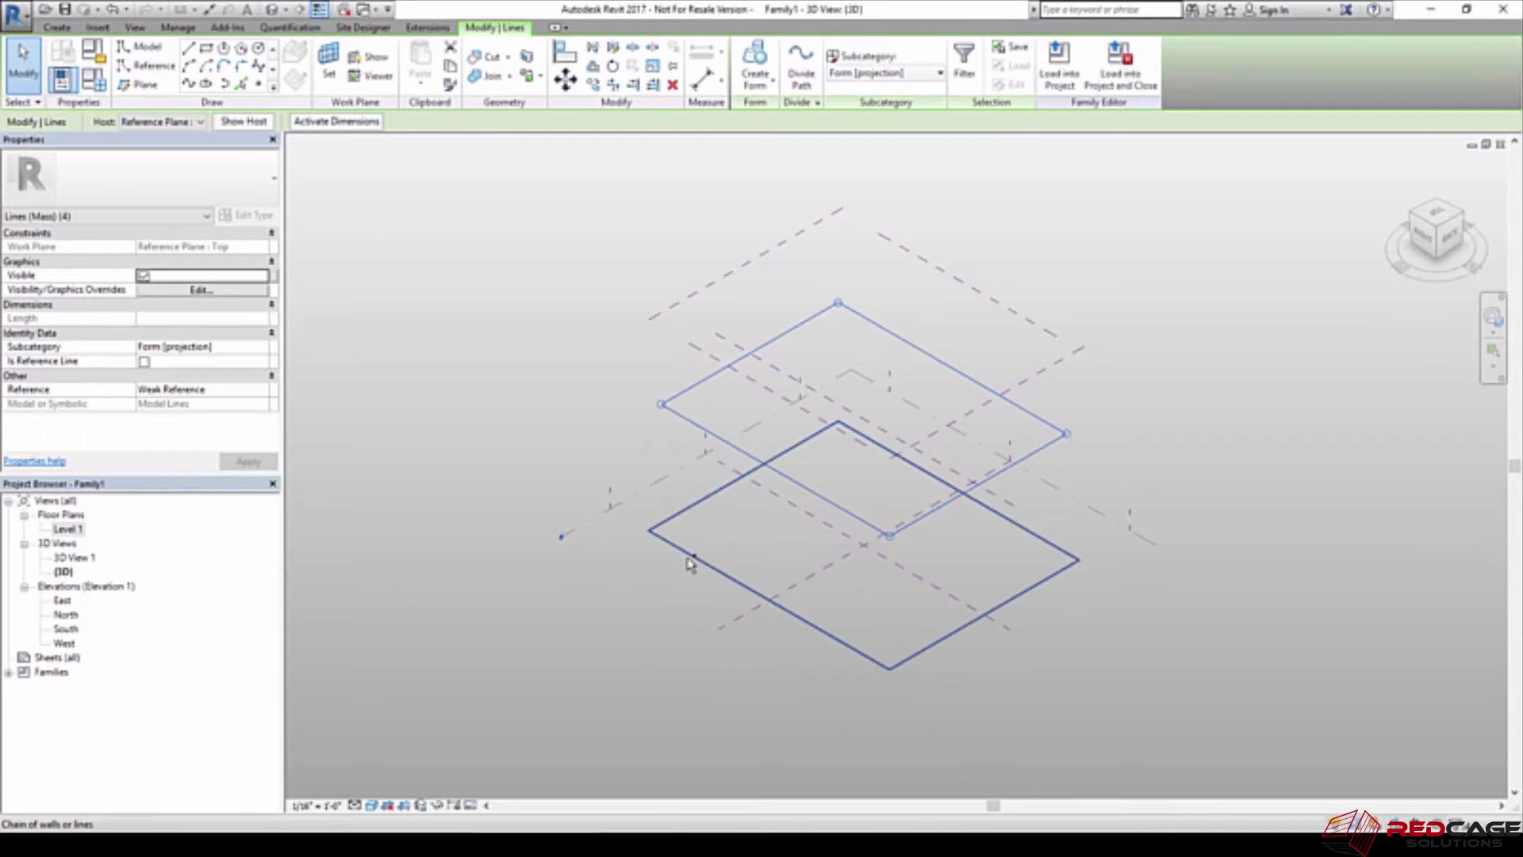
ctrl+click(690, 559)
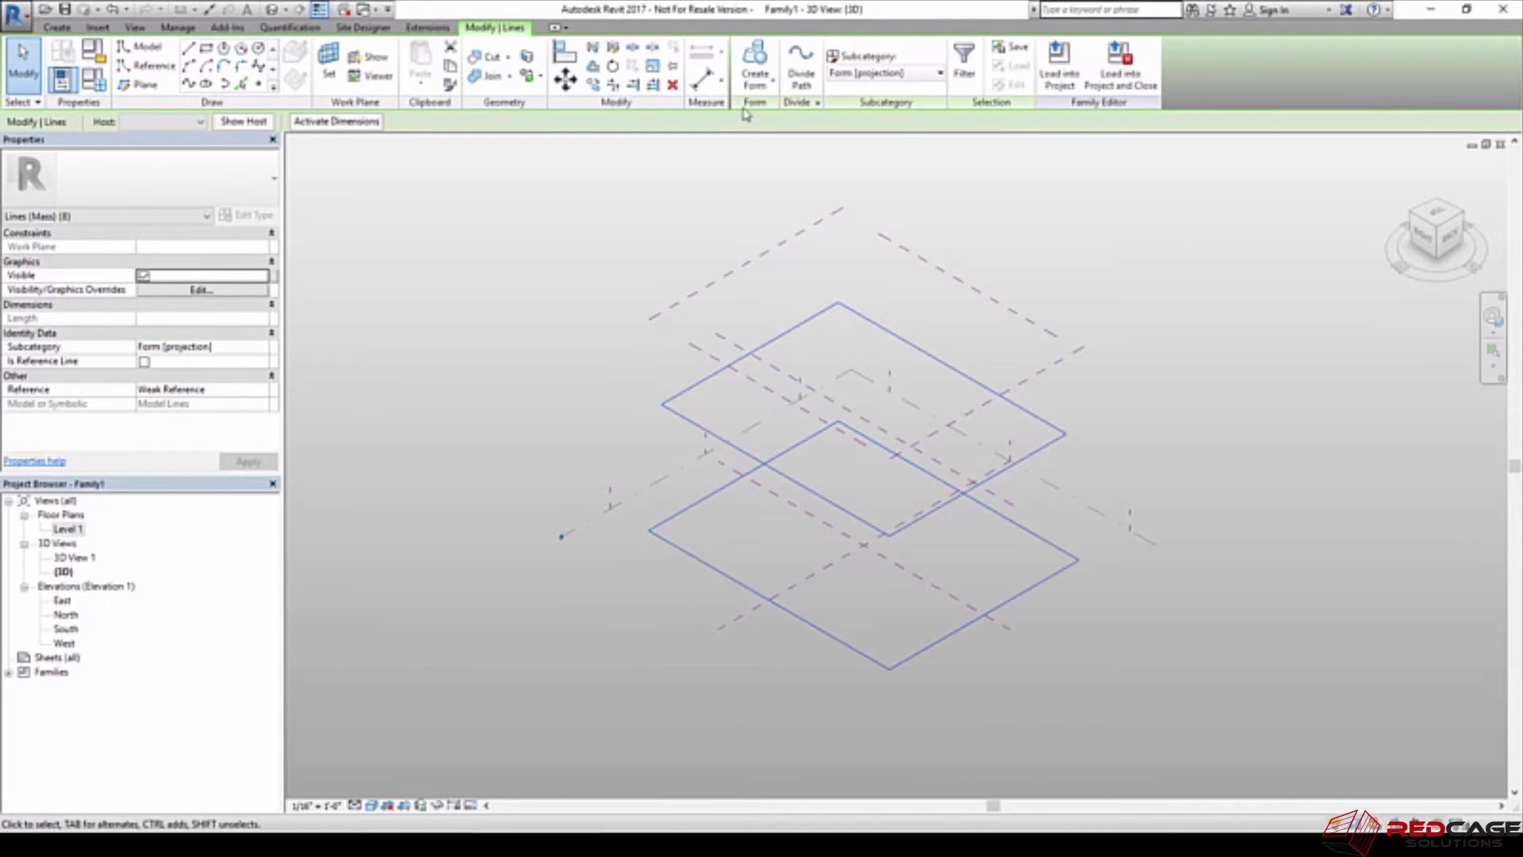
Create a solid form from both rectangles and orbit to inspect the tapered mass
click(755, 83)
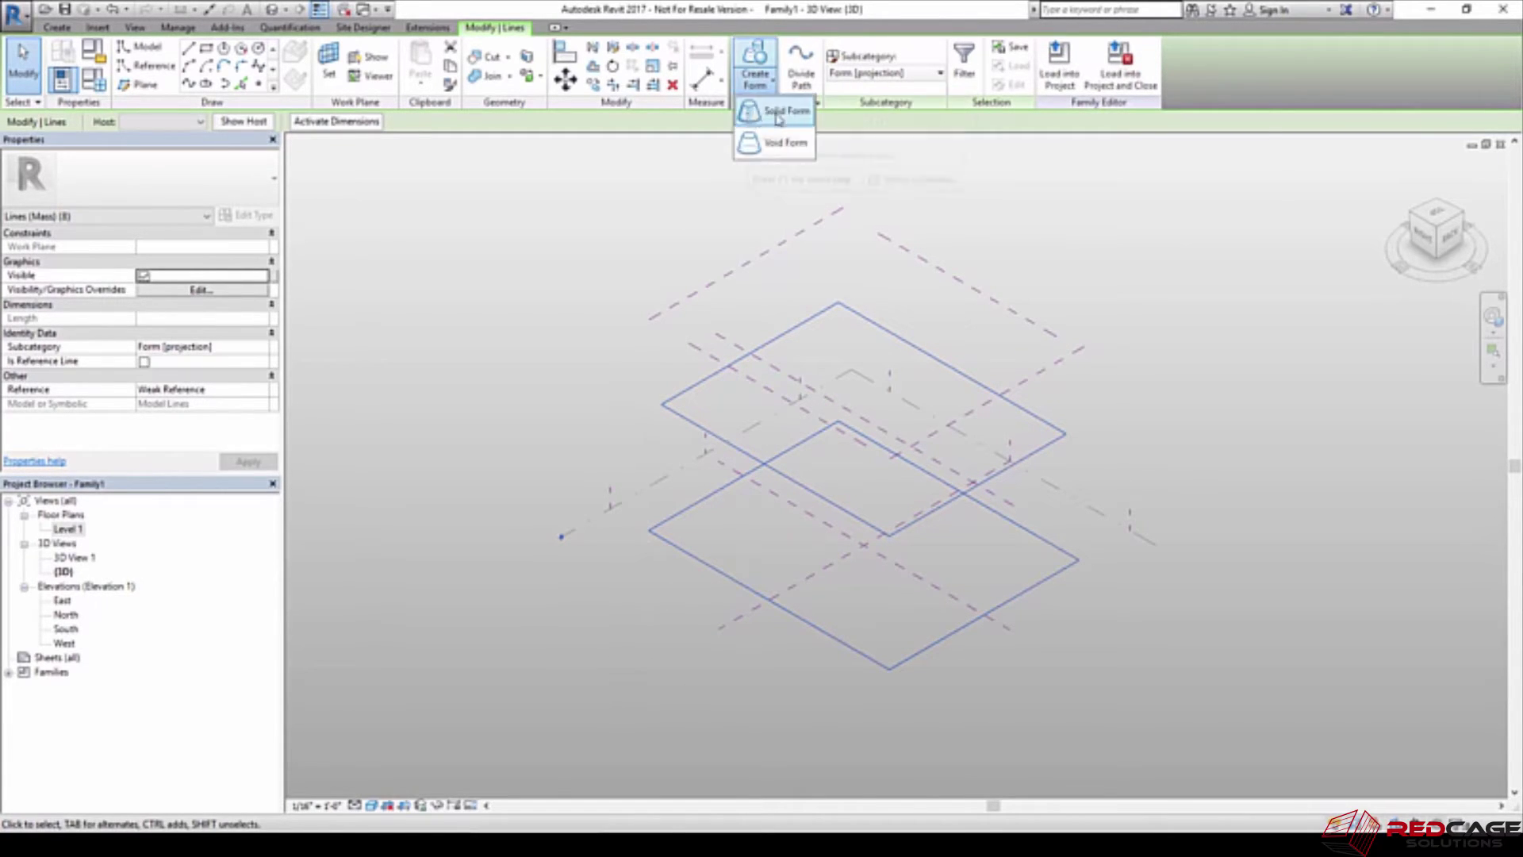
click(780, 115)
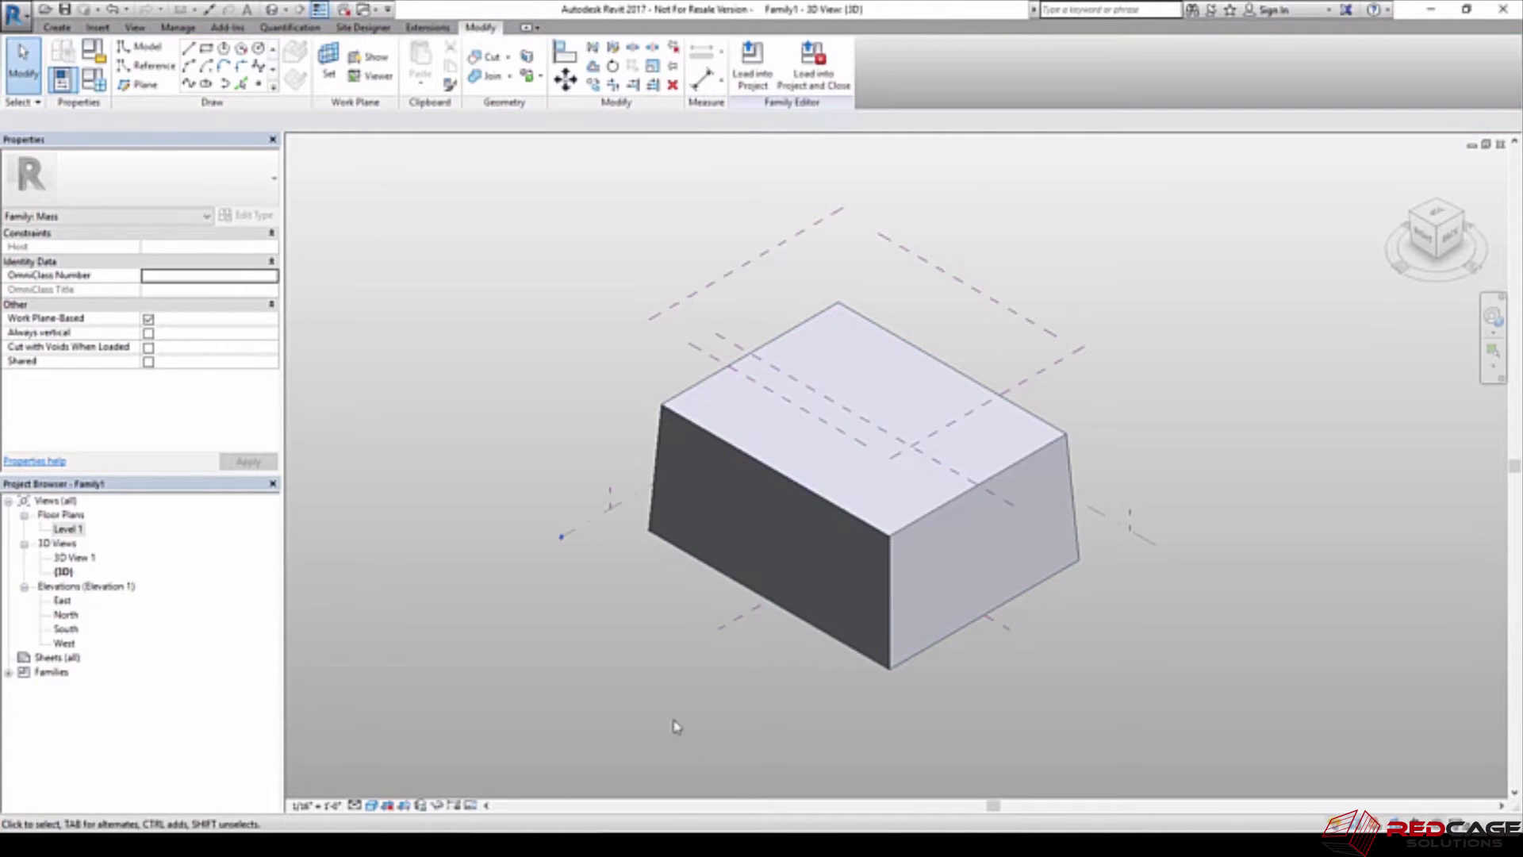
shift+middle_drag(717, 585, 964, 533)
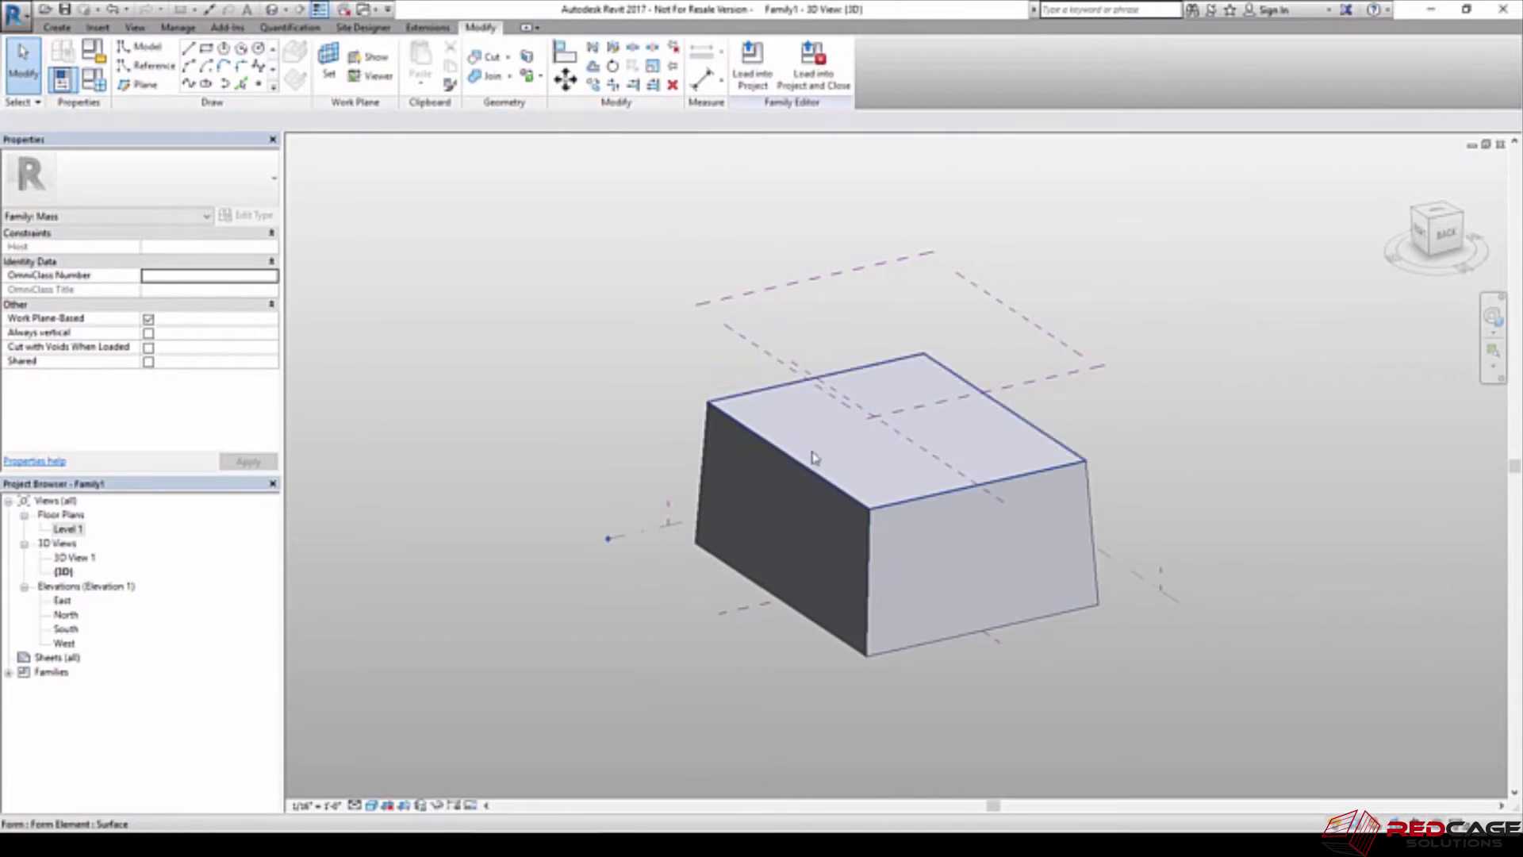
shift+middle_drag(809, 457, 771, 516)
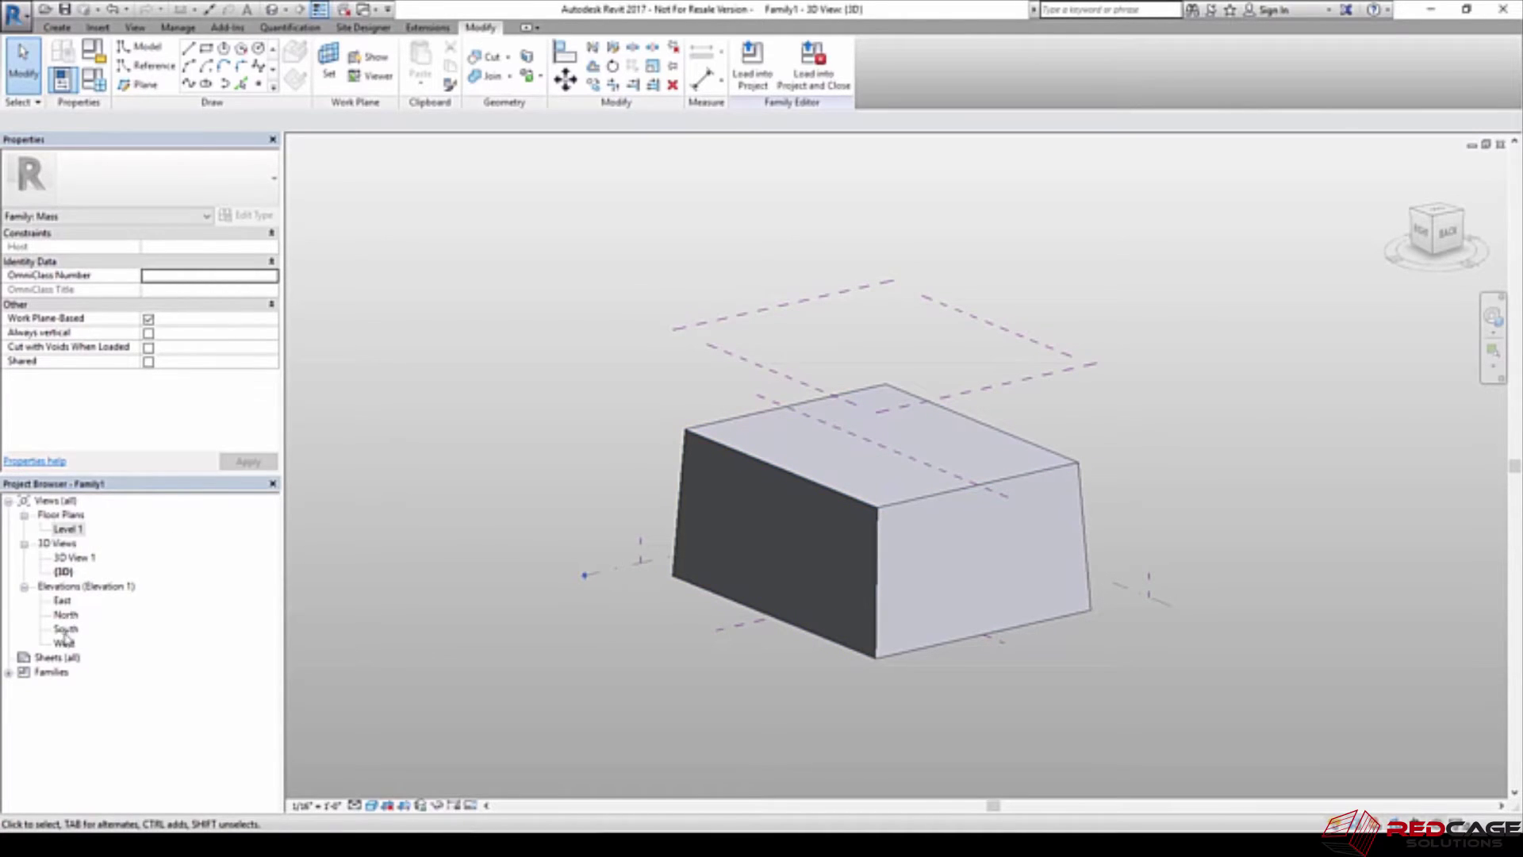
Show the North elevation with its constraints revealed and the mass centred
double_click(67, 615)
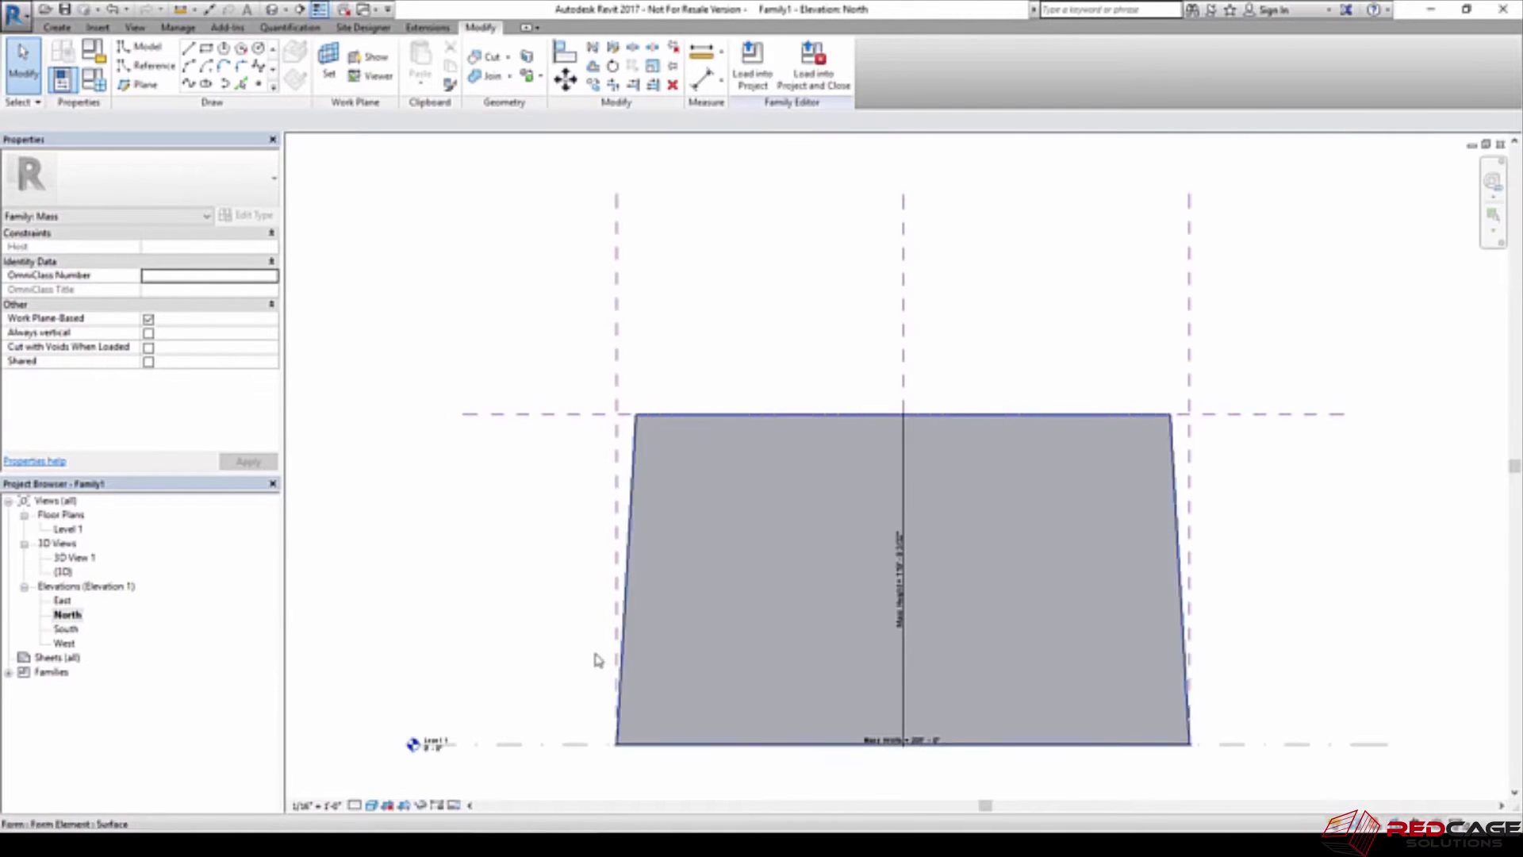
click(441, 806)
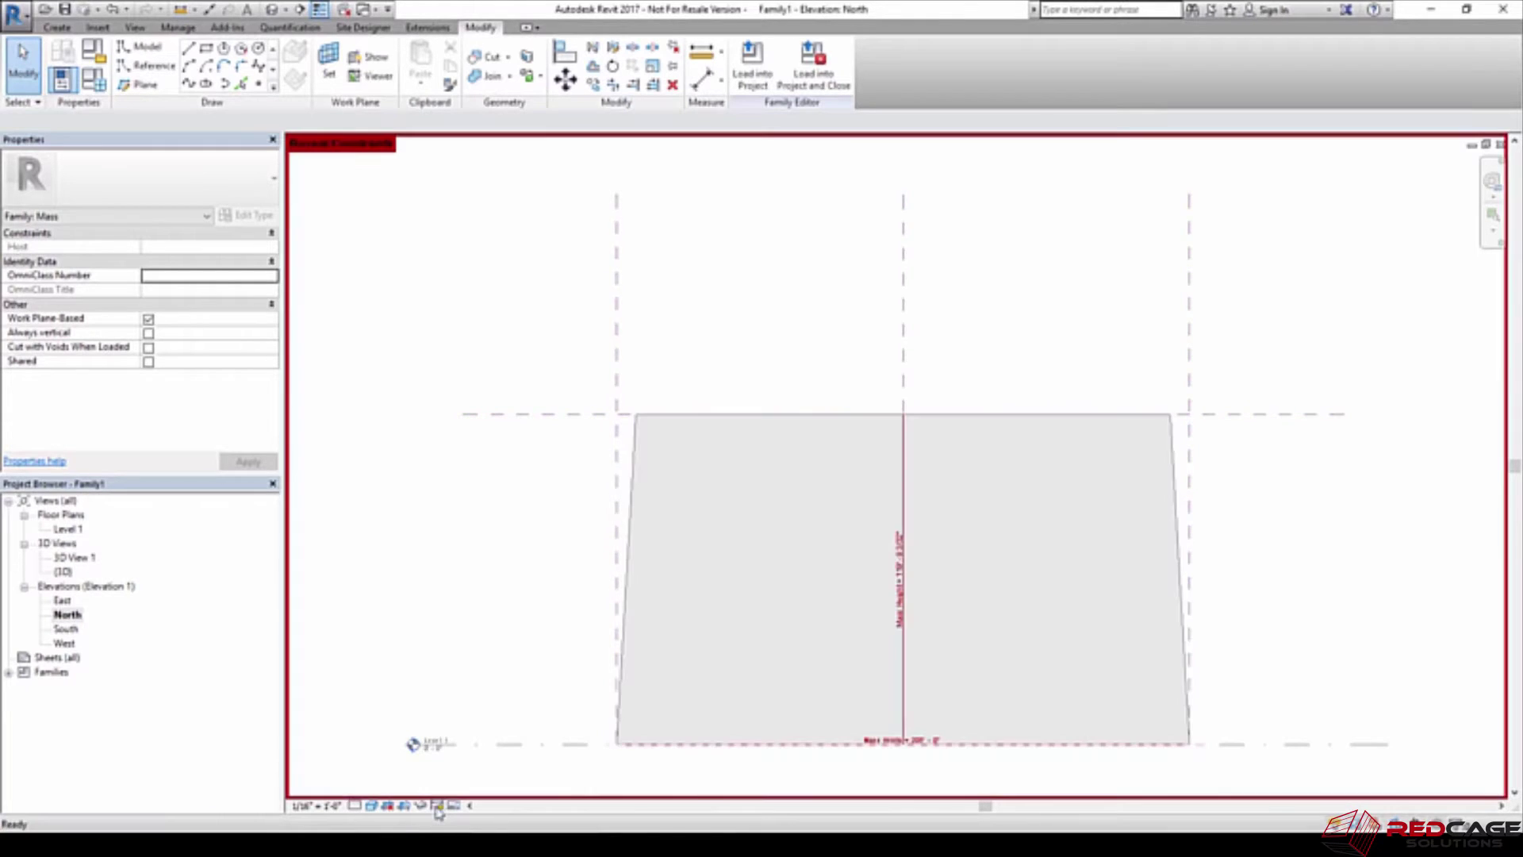
middle_drag(920, 571, 904, 483)
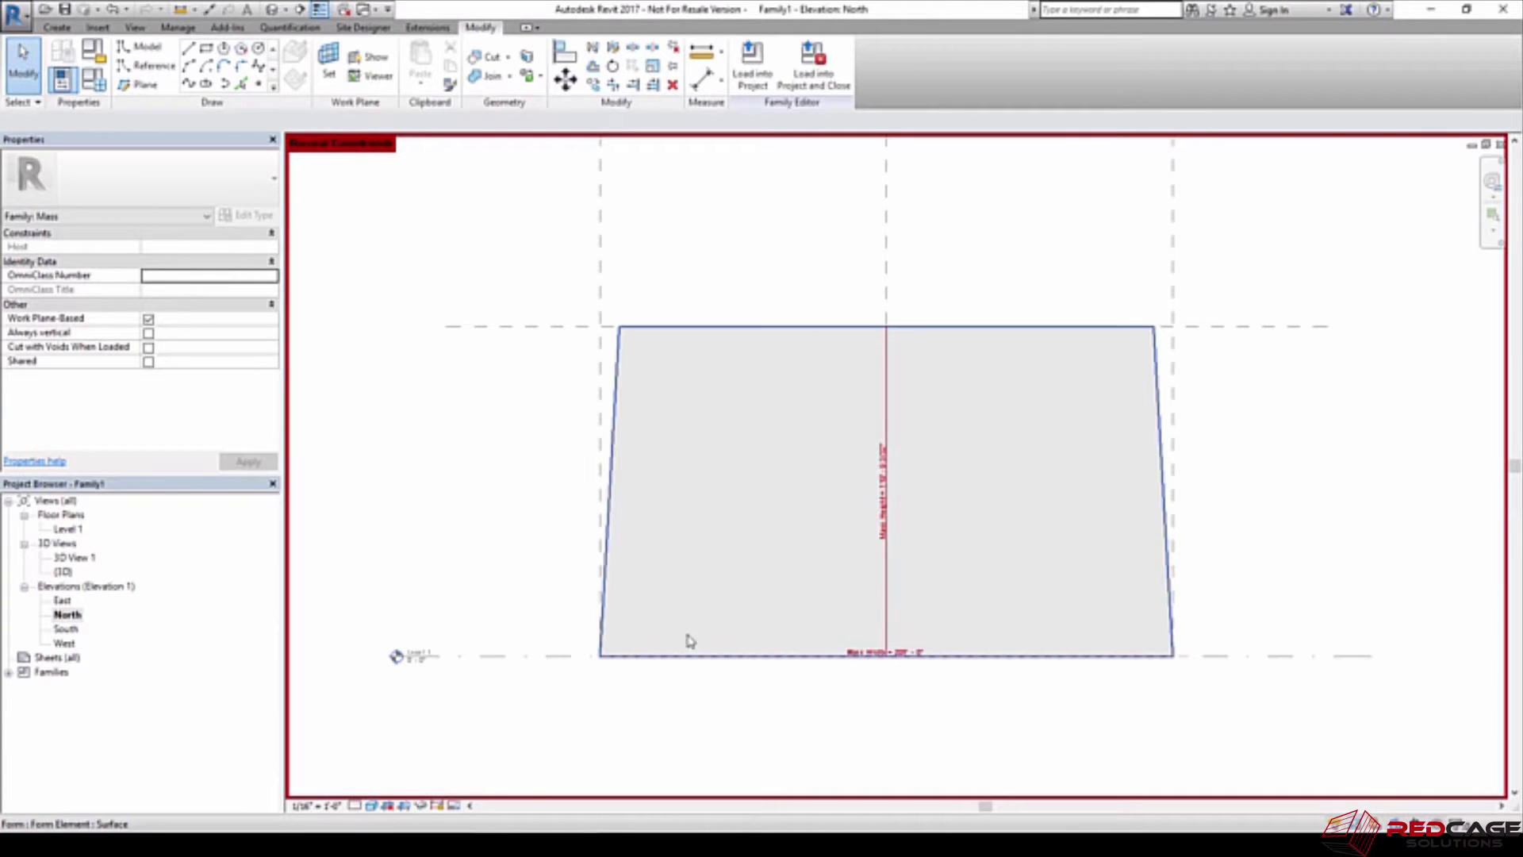
Align and lock the mass's top edge to the Top reference plane, then return to {3D}
key(a)
key(l)
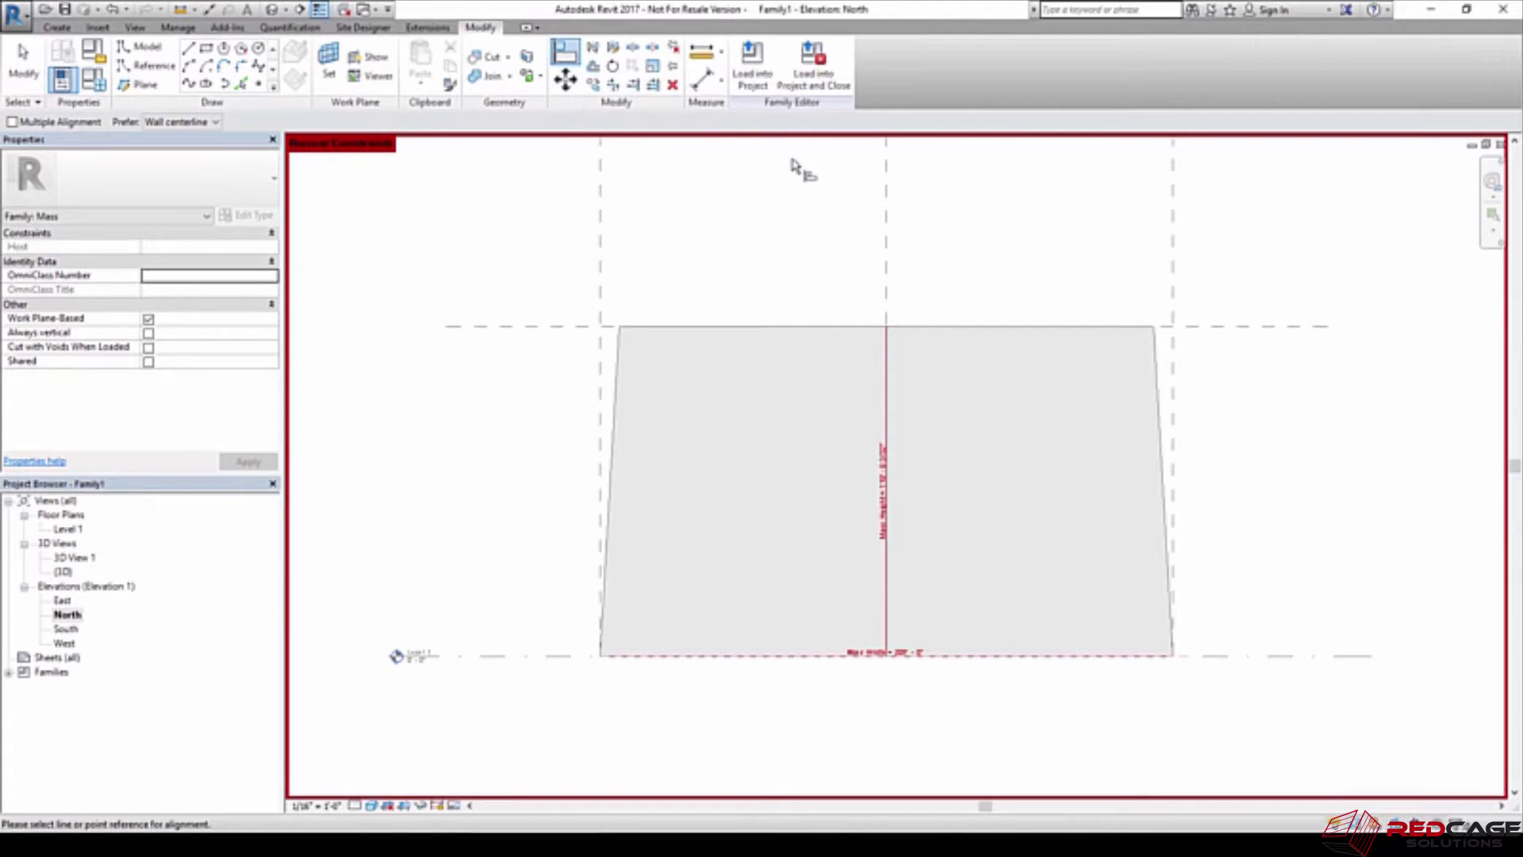
click(526, 329)
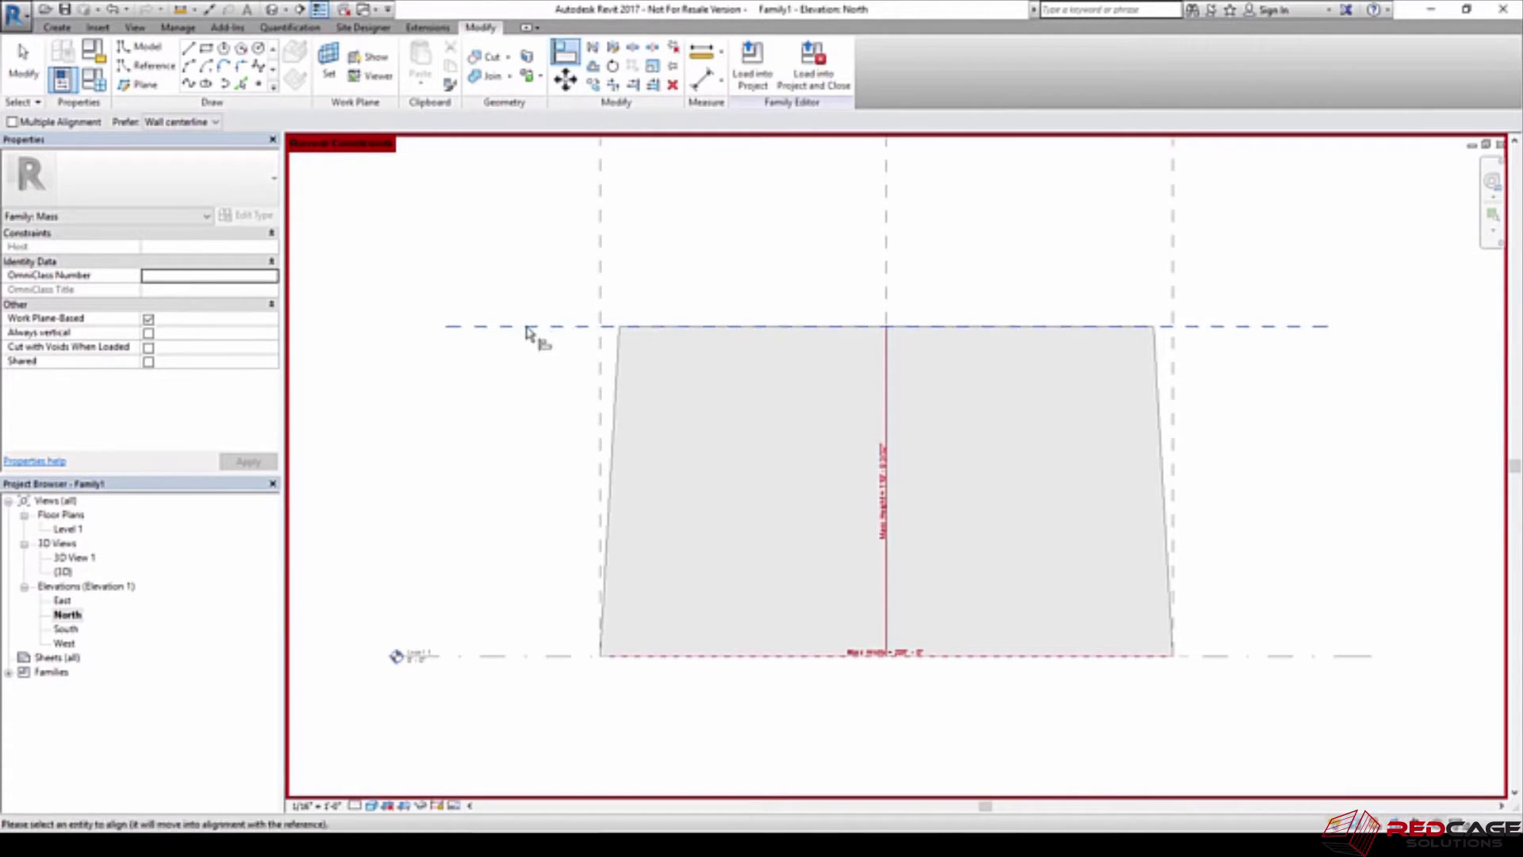
click(723, 331)
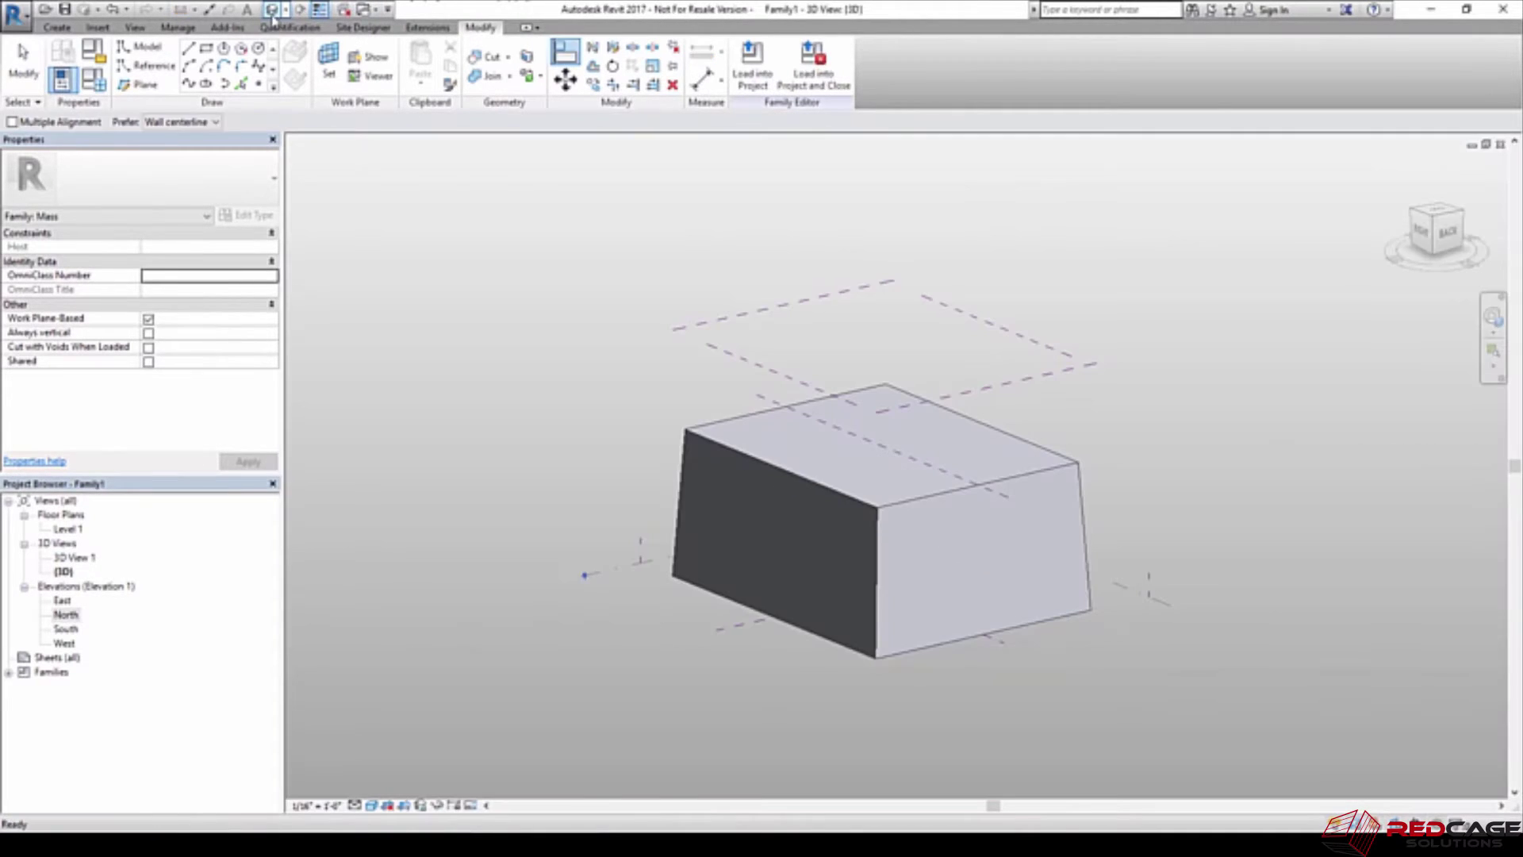
click(272, 10)
shift+middle_drag(625, 422, 658, 408)
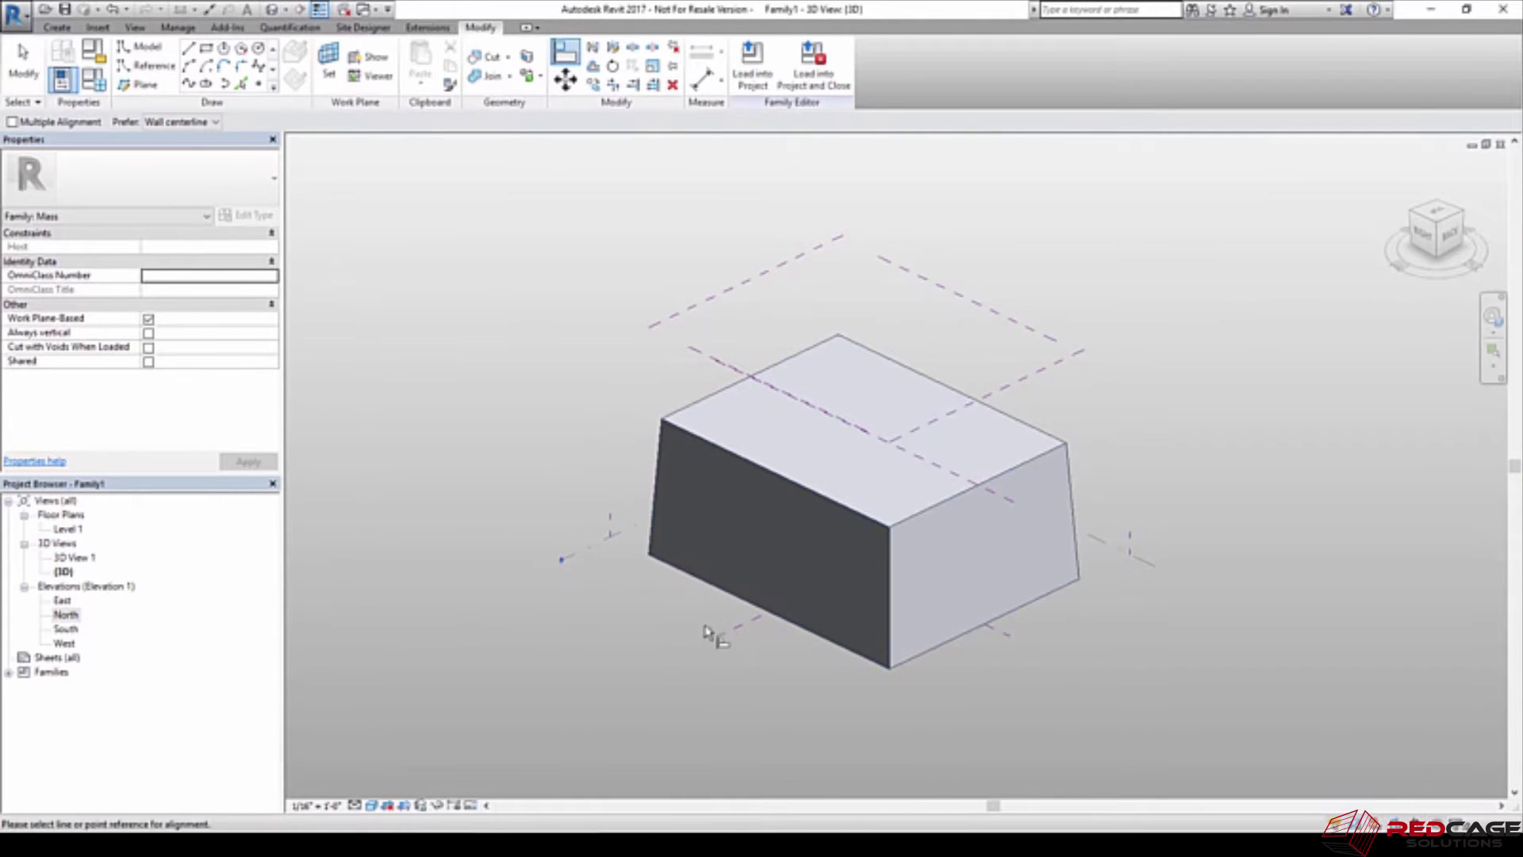
Bring up Family Types showing Mass Height 119' 9 23/256", Length 264' 0", Width 208' 0"
key(Escape)
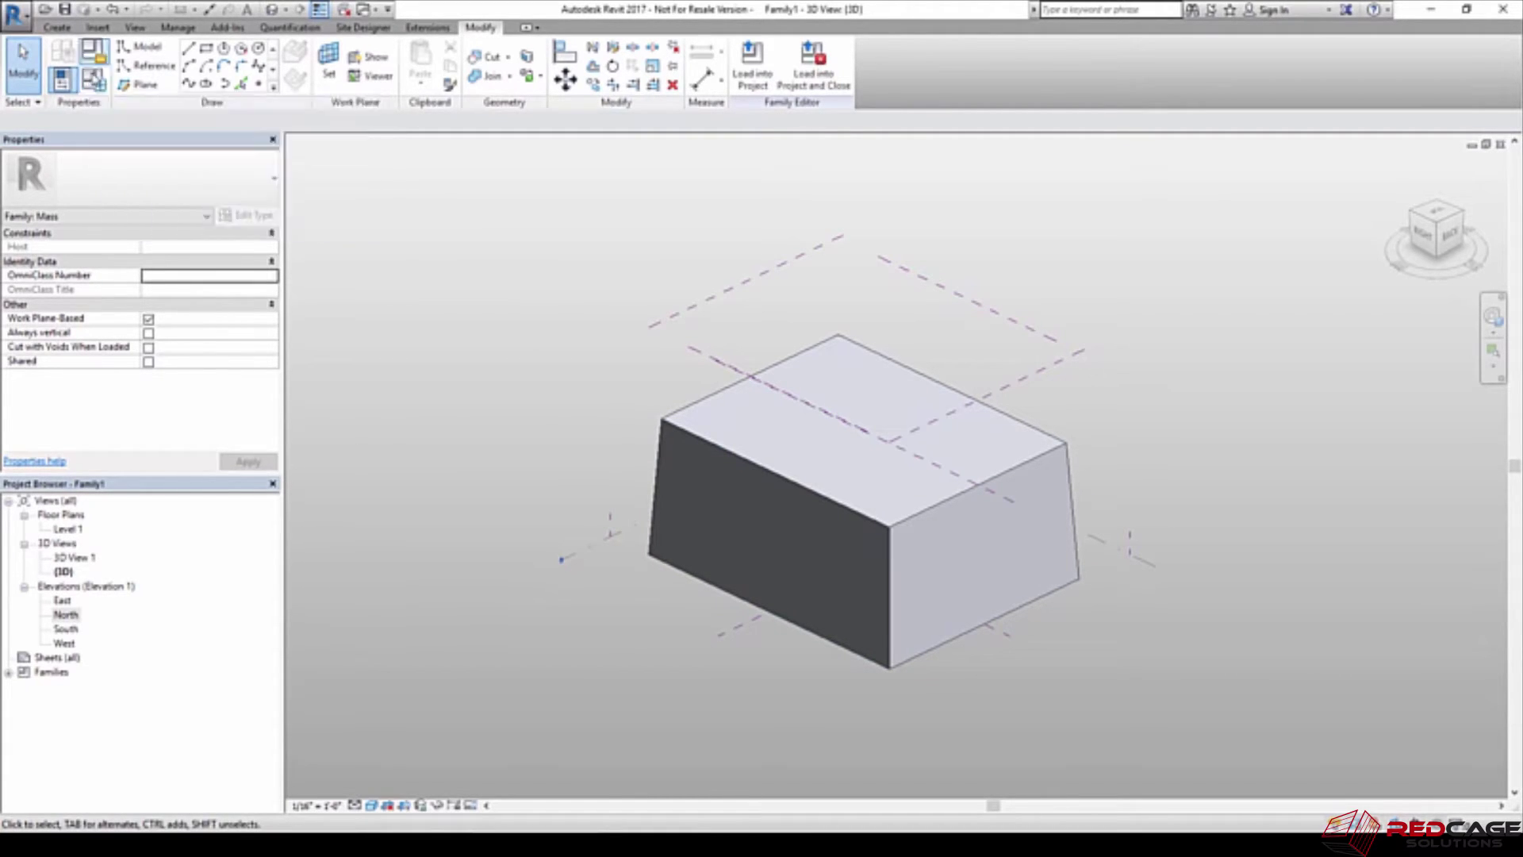
click(92, 83)
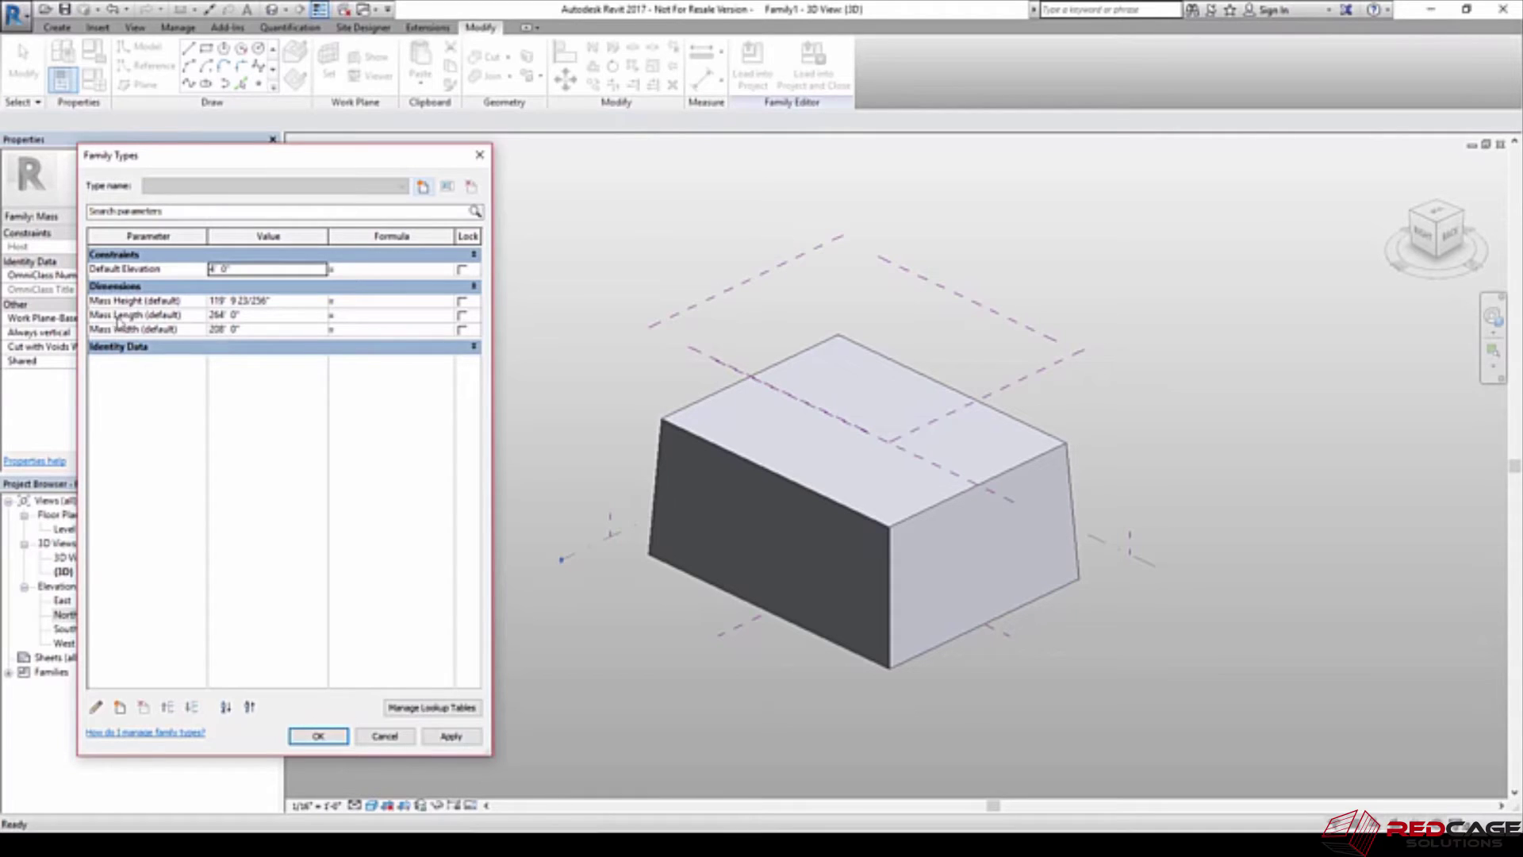
Apply Mass Width 80' 0", Mass Length 120' 0" and Mass Height 56' 6 1/2"
click(238, 330)
drag(215, 328, 189, 342)
text(80)
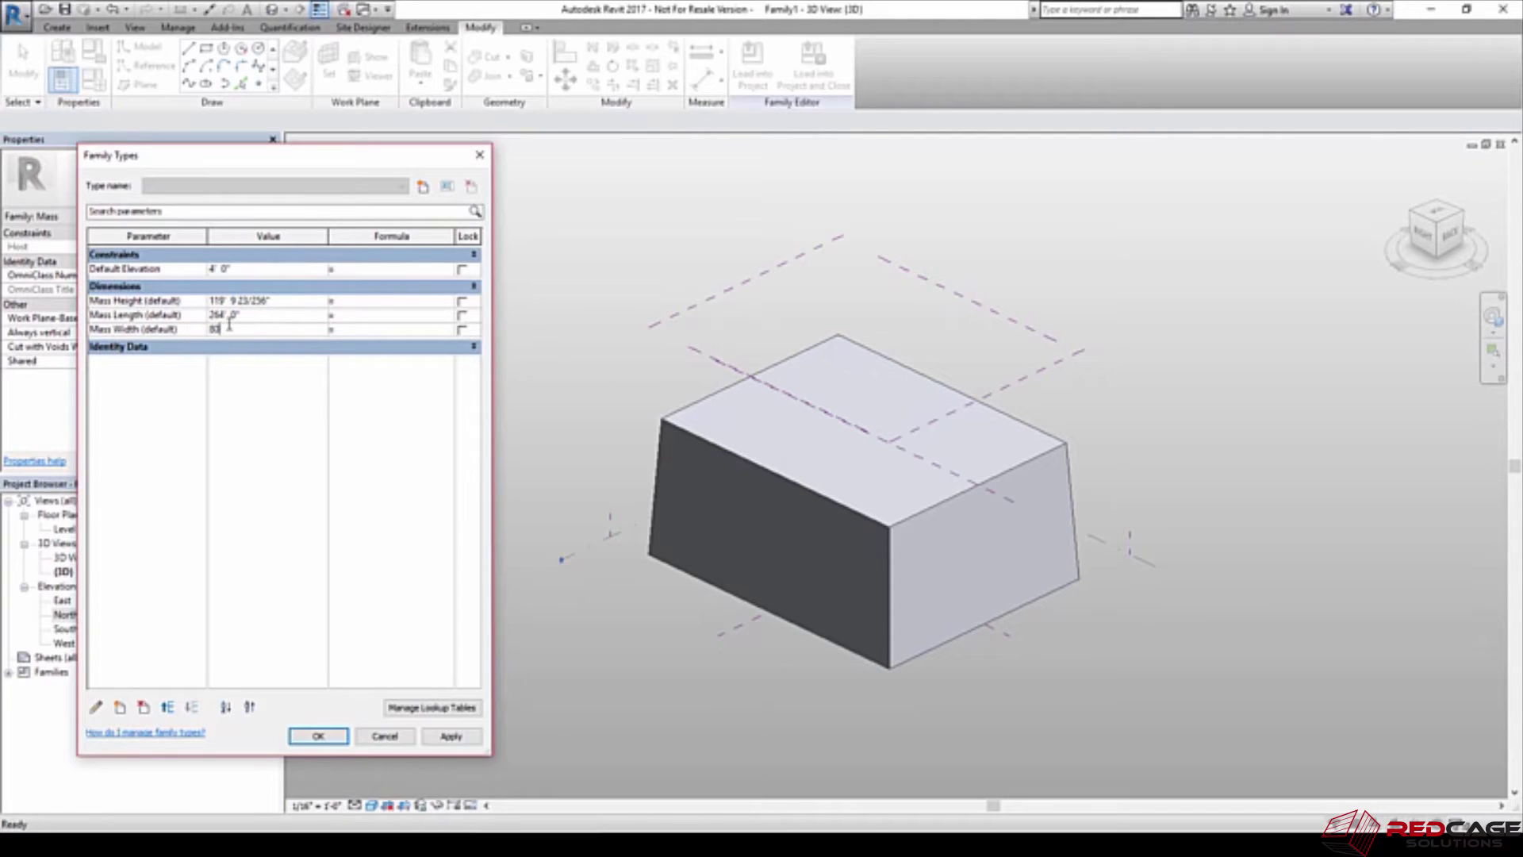
click(251, 317)
key(BackSpace)
click(292, 299)
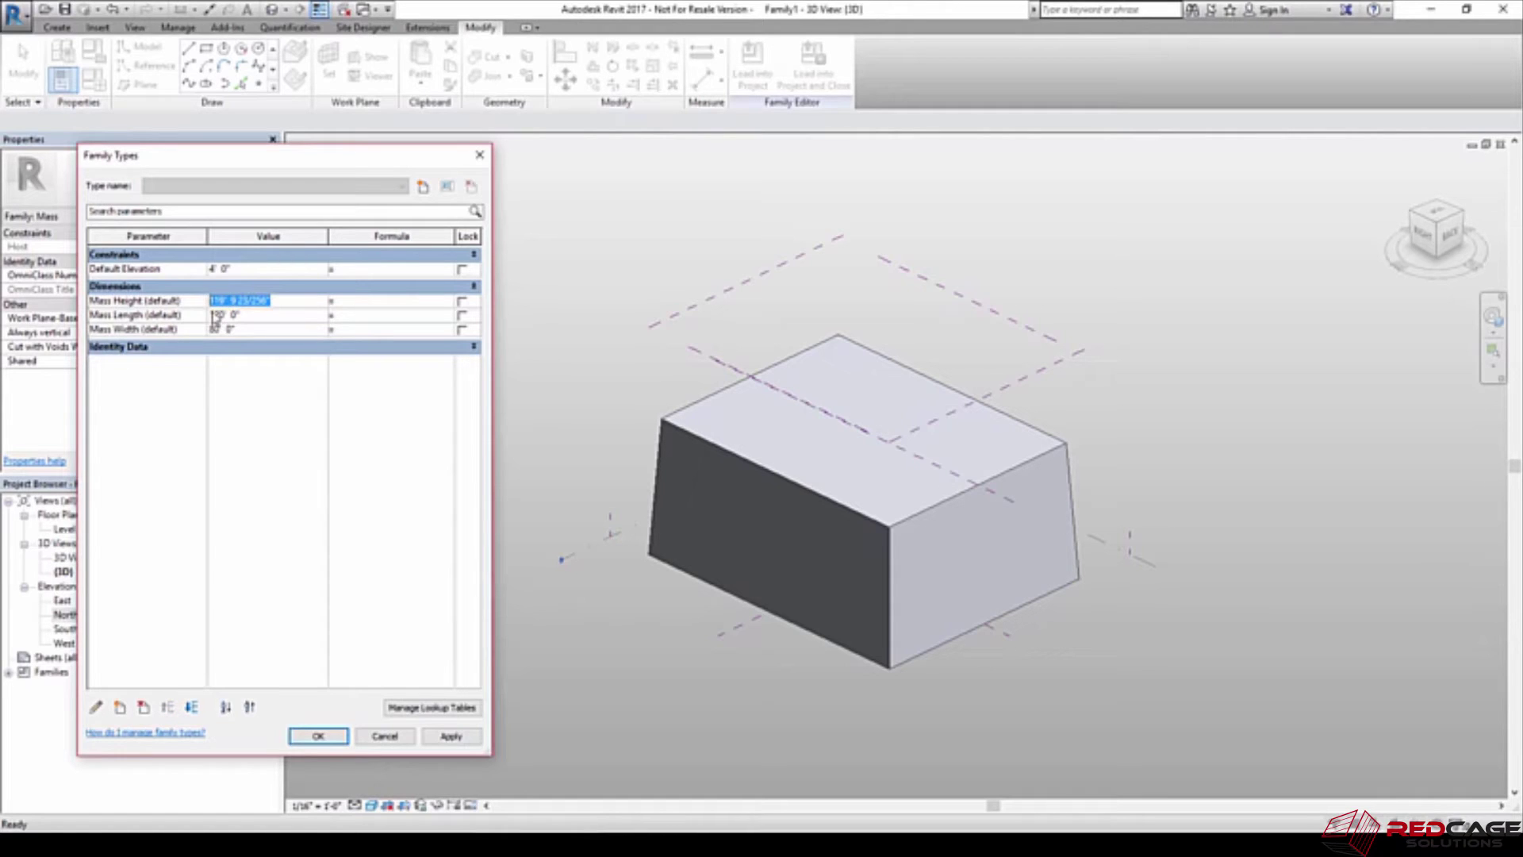
text(56)
click(271, 326)
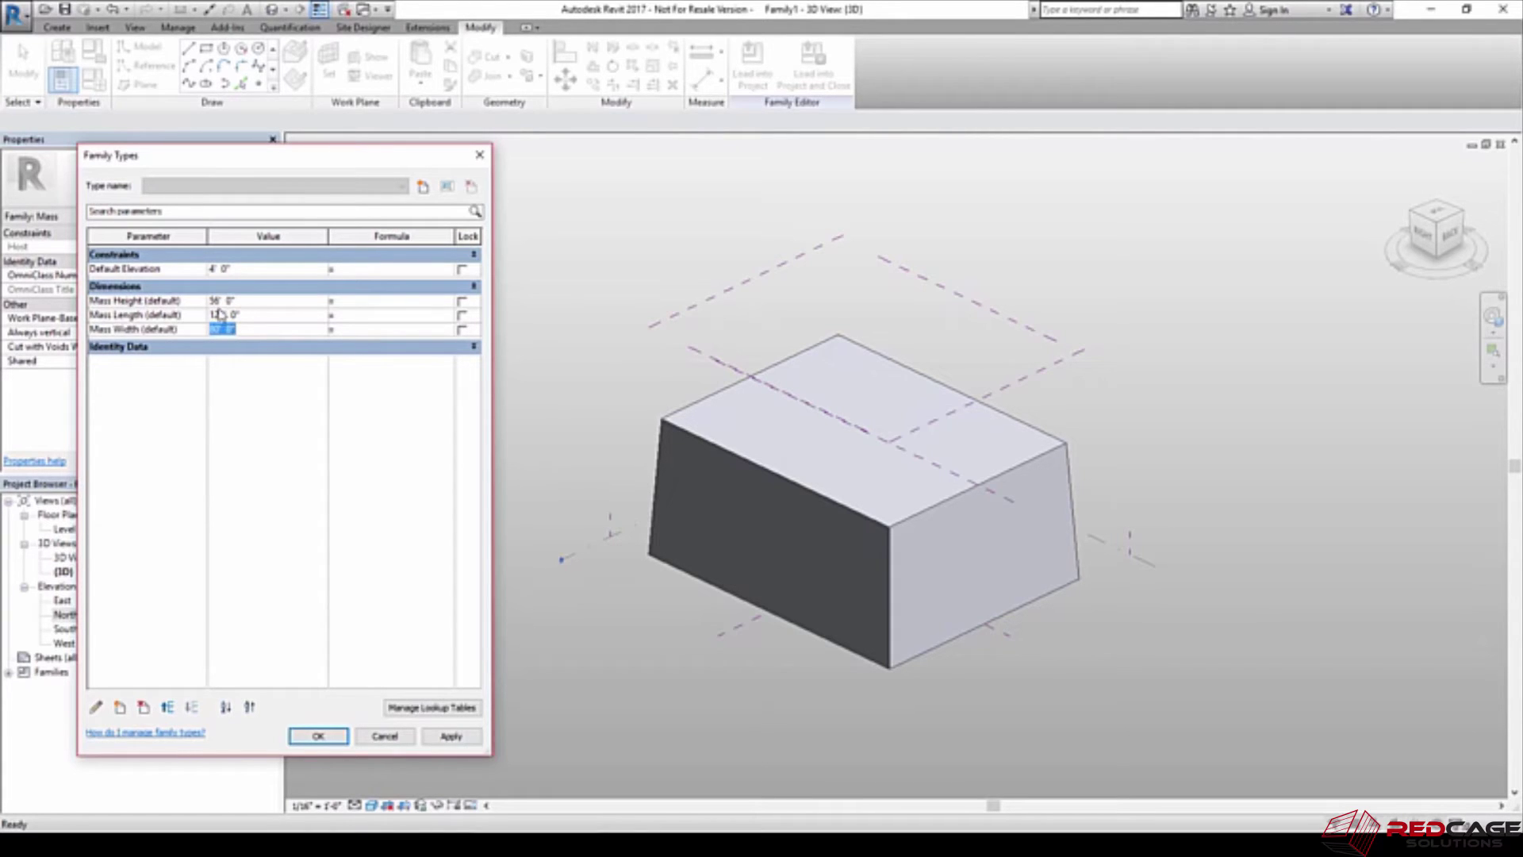
click(261, 301)
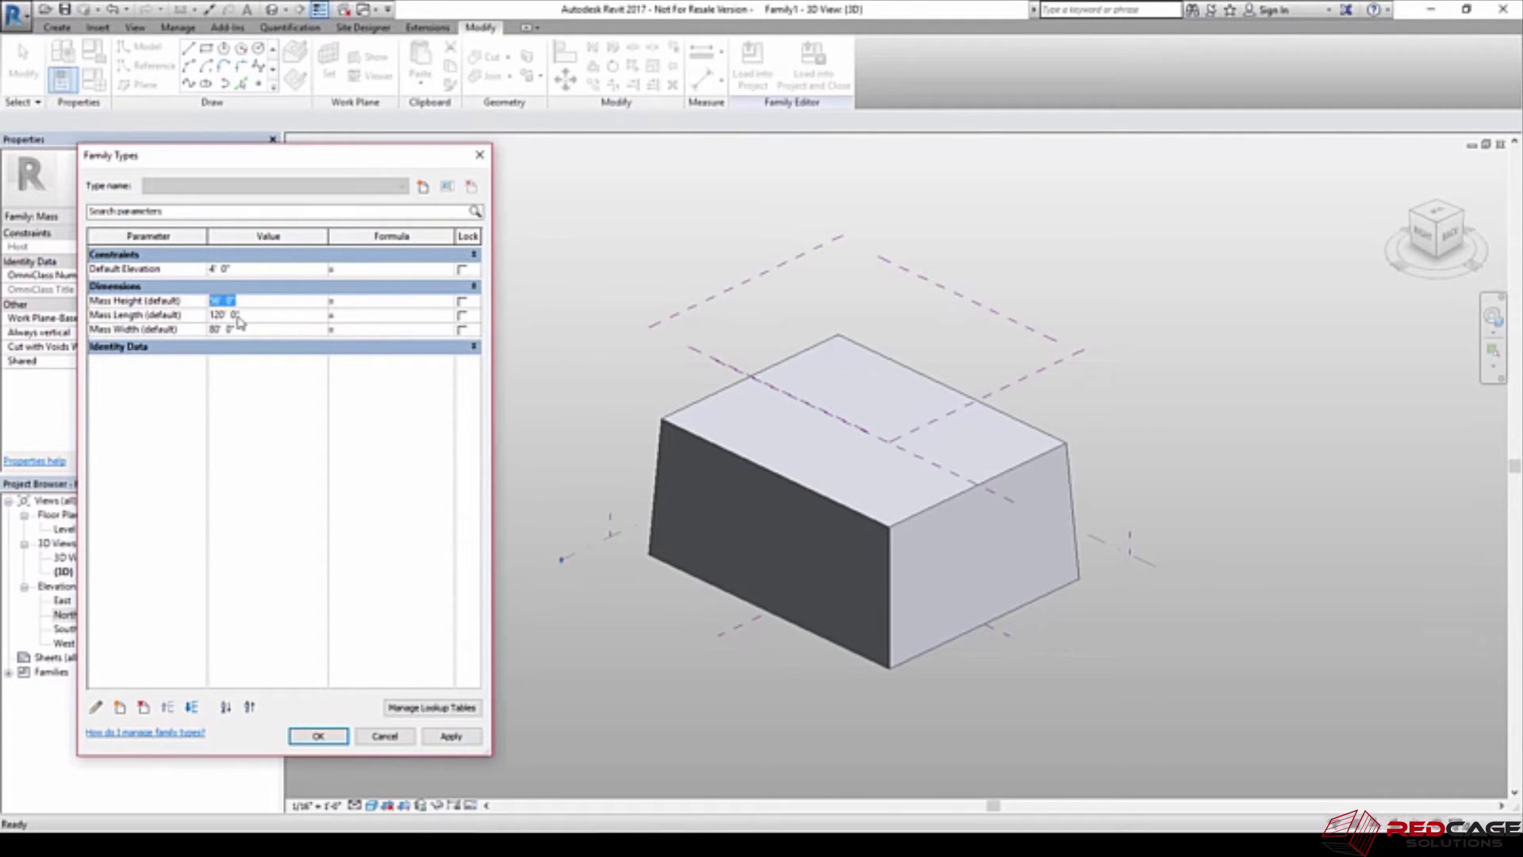
text(5)
click(451, 736)
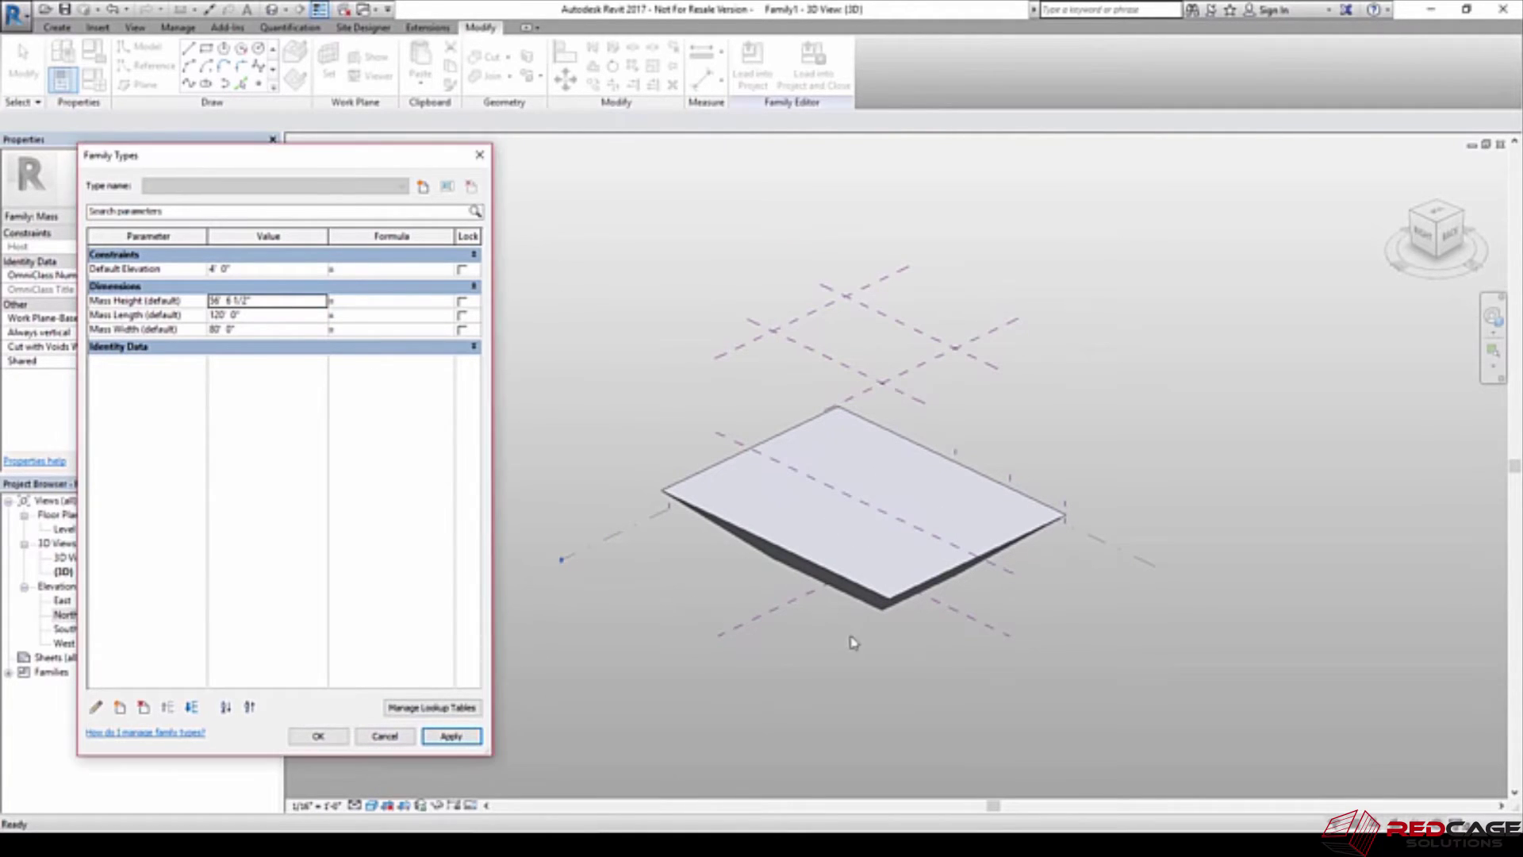
Close Family Types, inspect the flattened slab, then undo back to the full-height tapered box
click(318, 736)
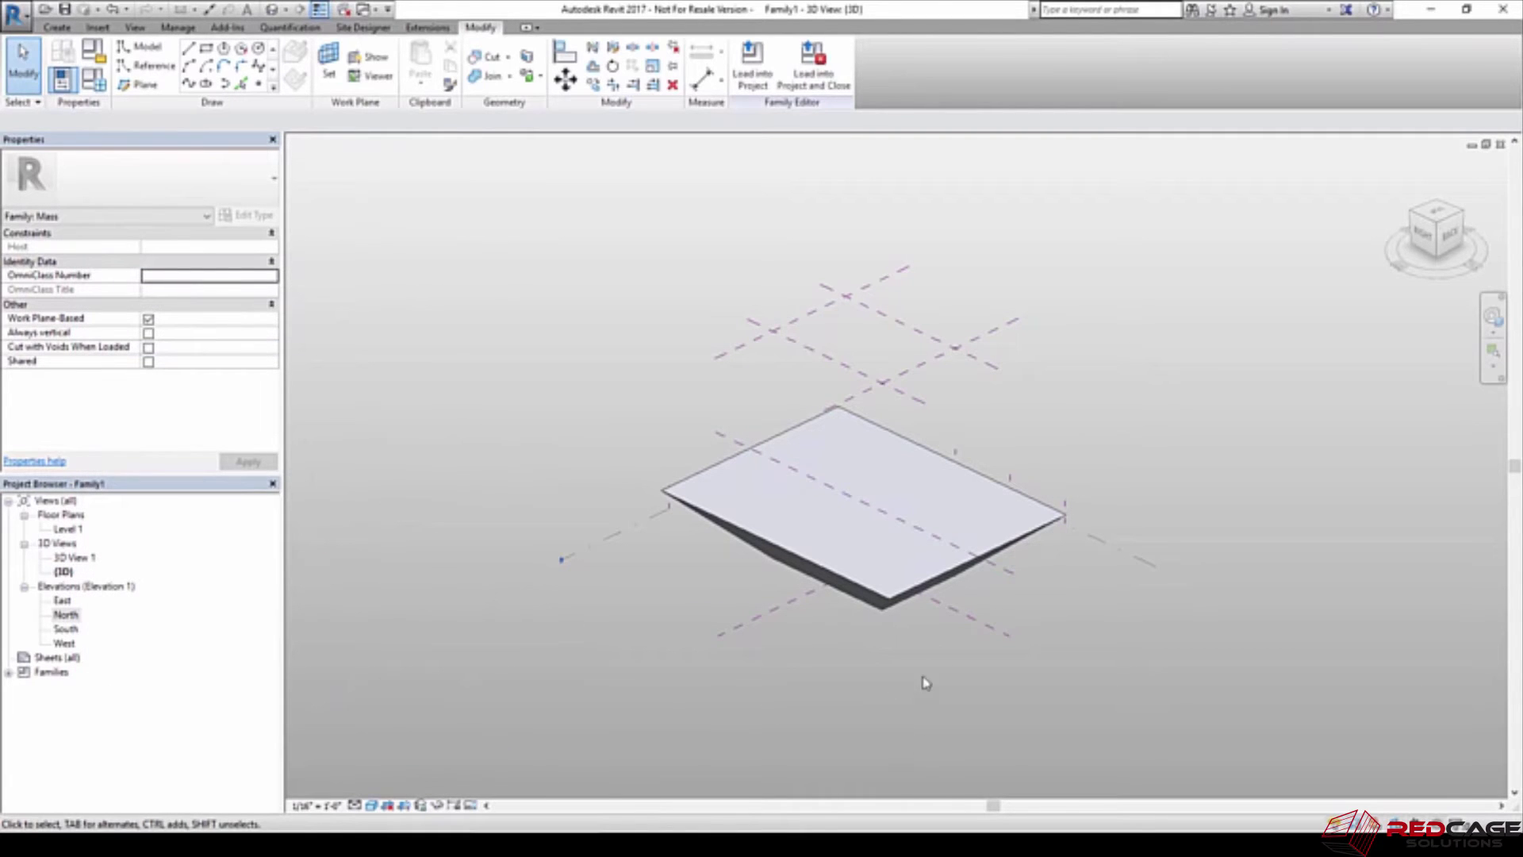
shift+middle_drag(936, 670, 788, 566)
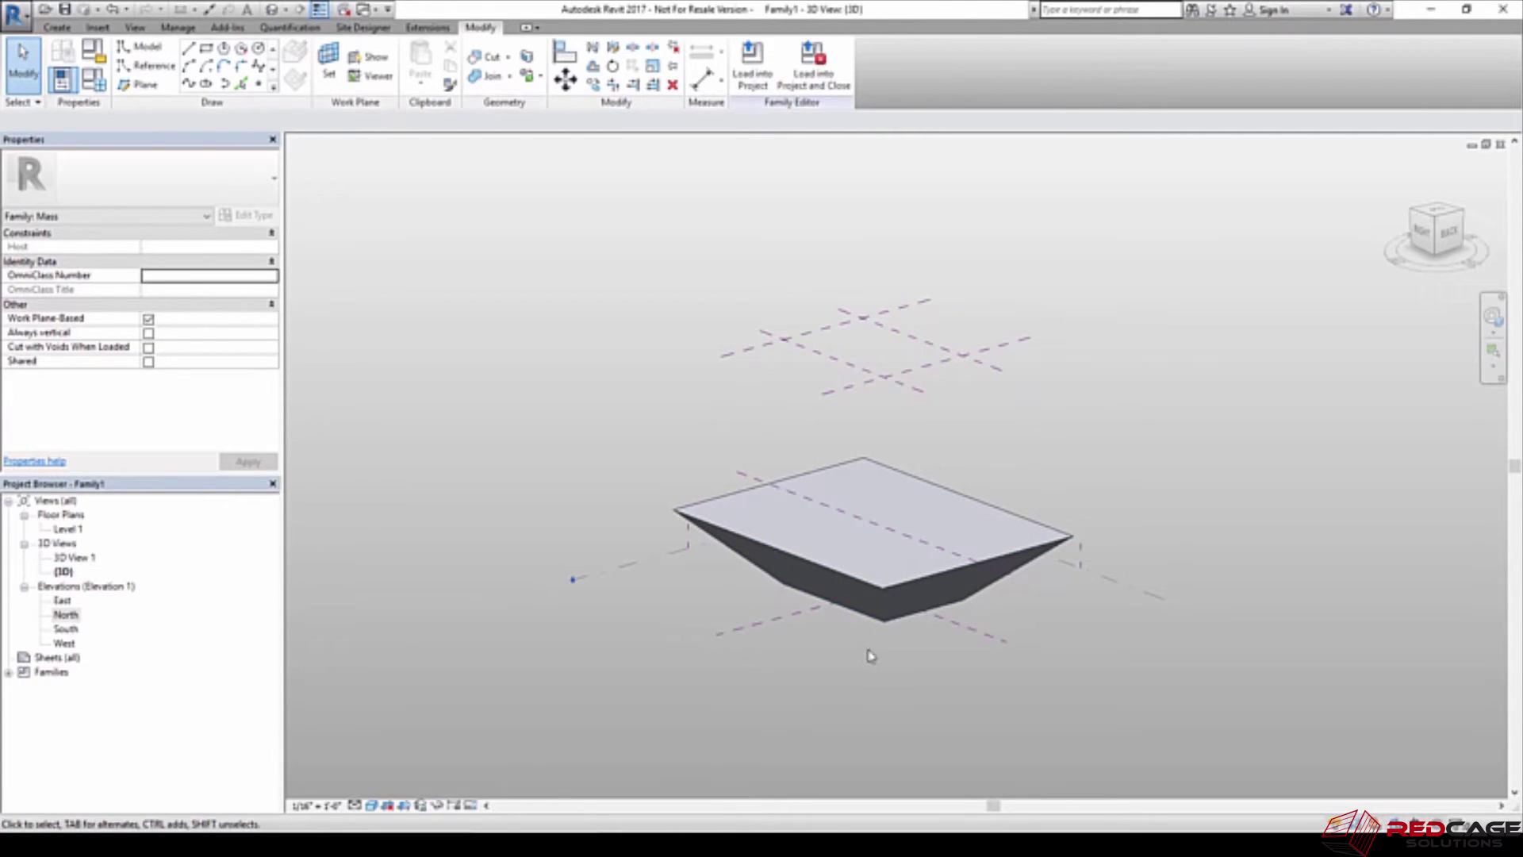
shift+middle_drag(869, 657, 777, 560)
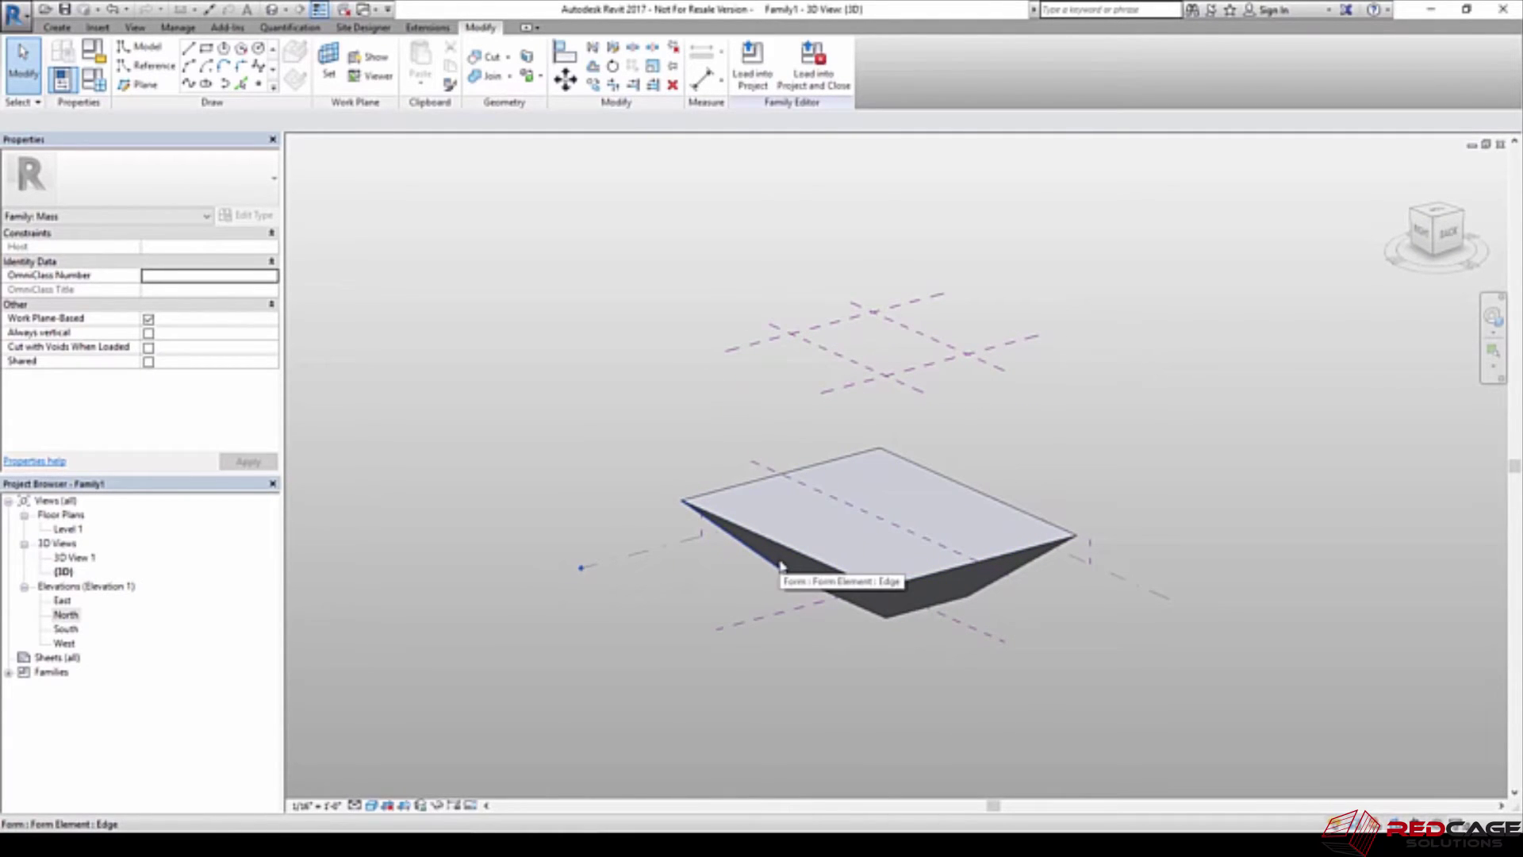
key(ctrl+z)
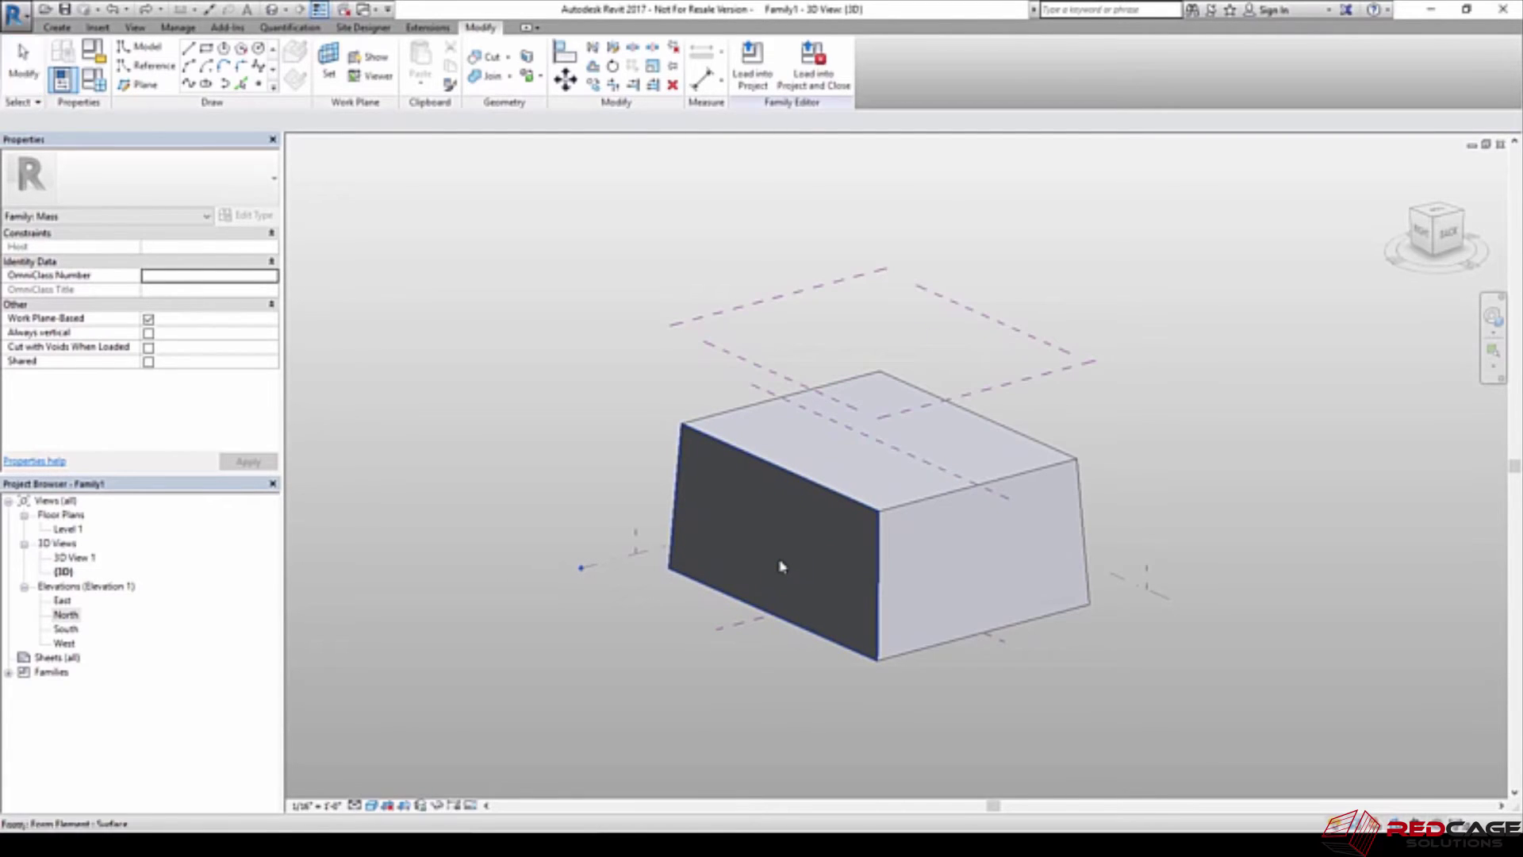
key(Escape)
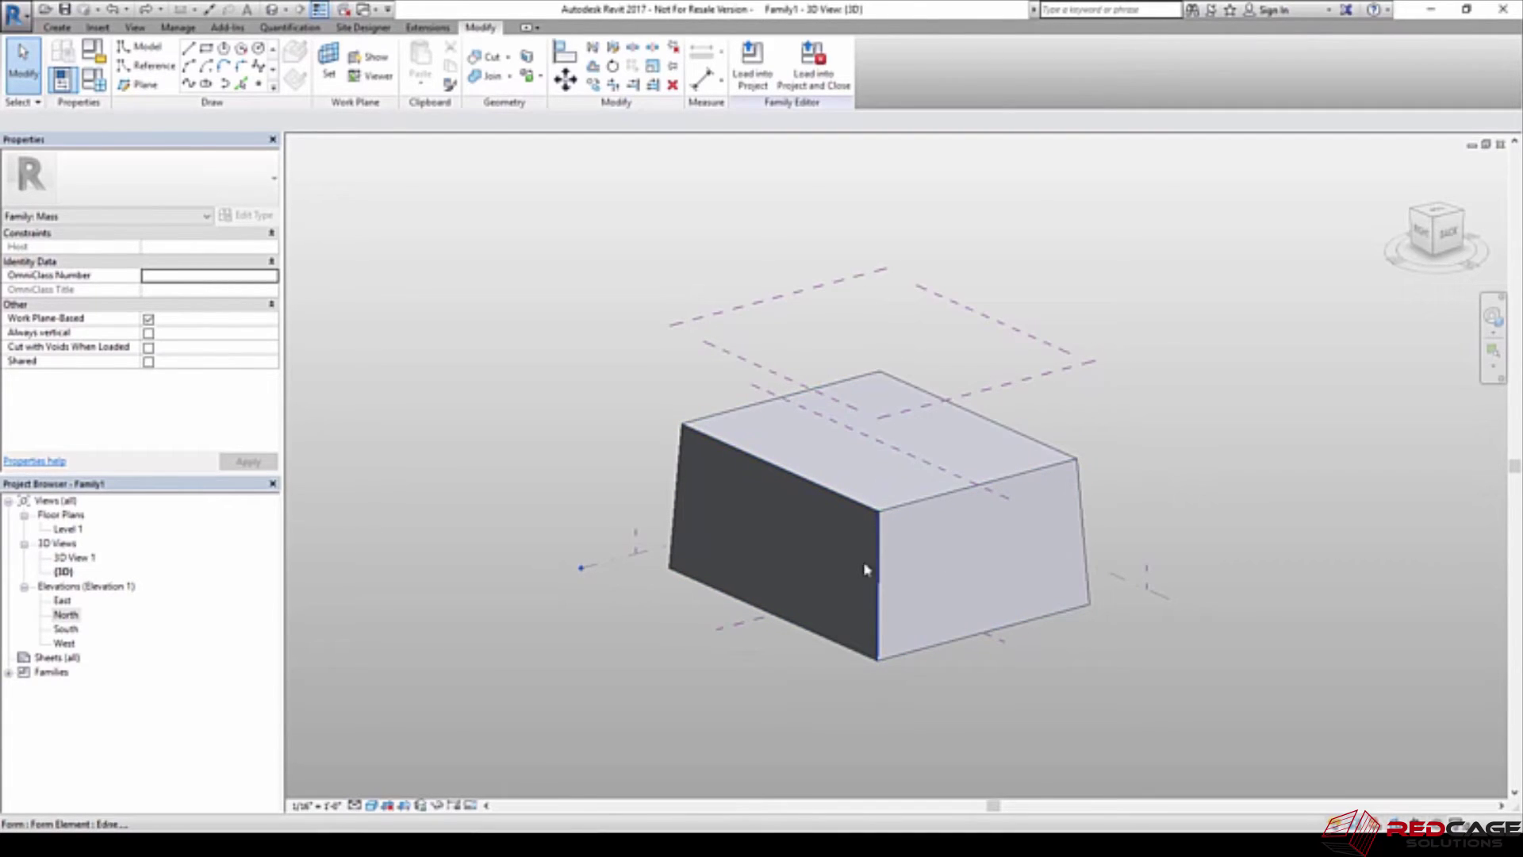
click(818, 487)
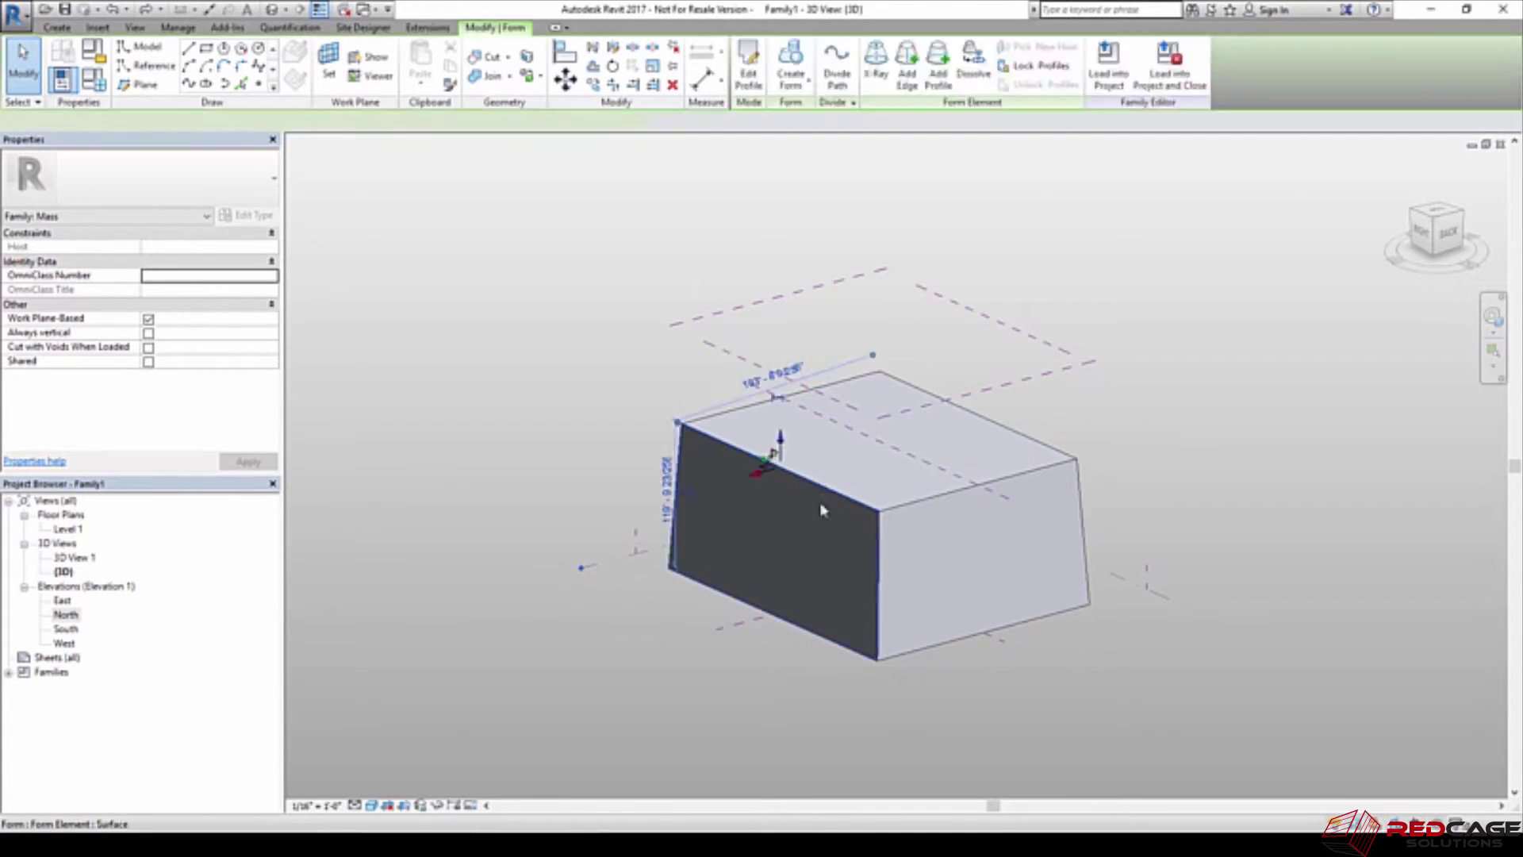
click(952, 490)
drag(997, 500, 990, 555)
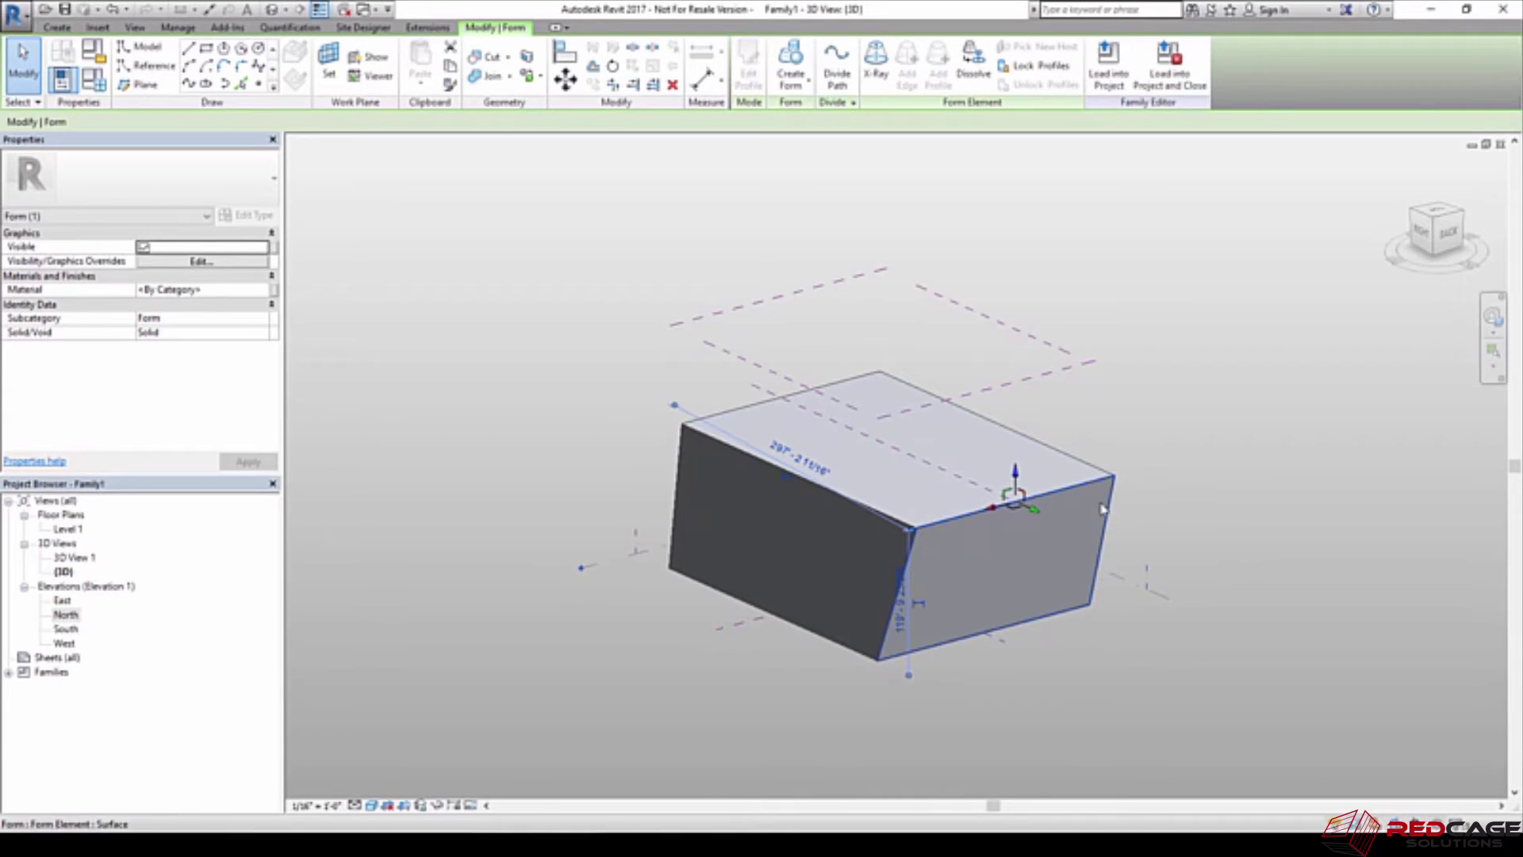
click(1142, 458)
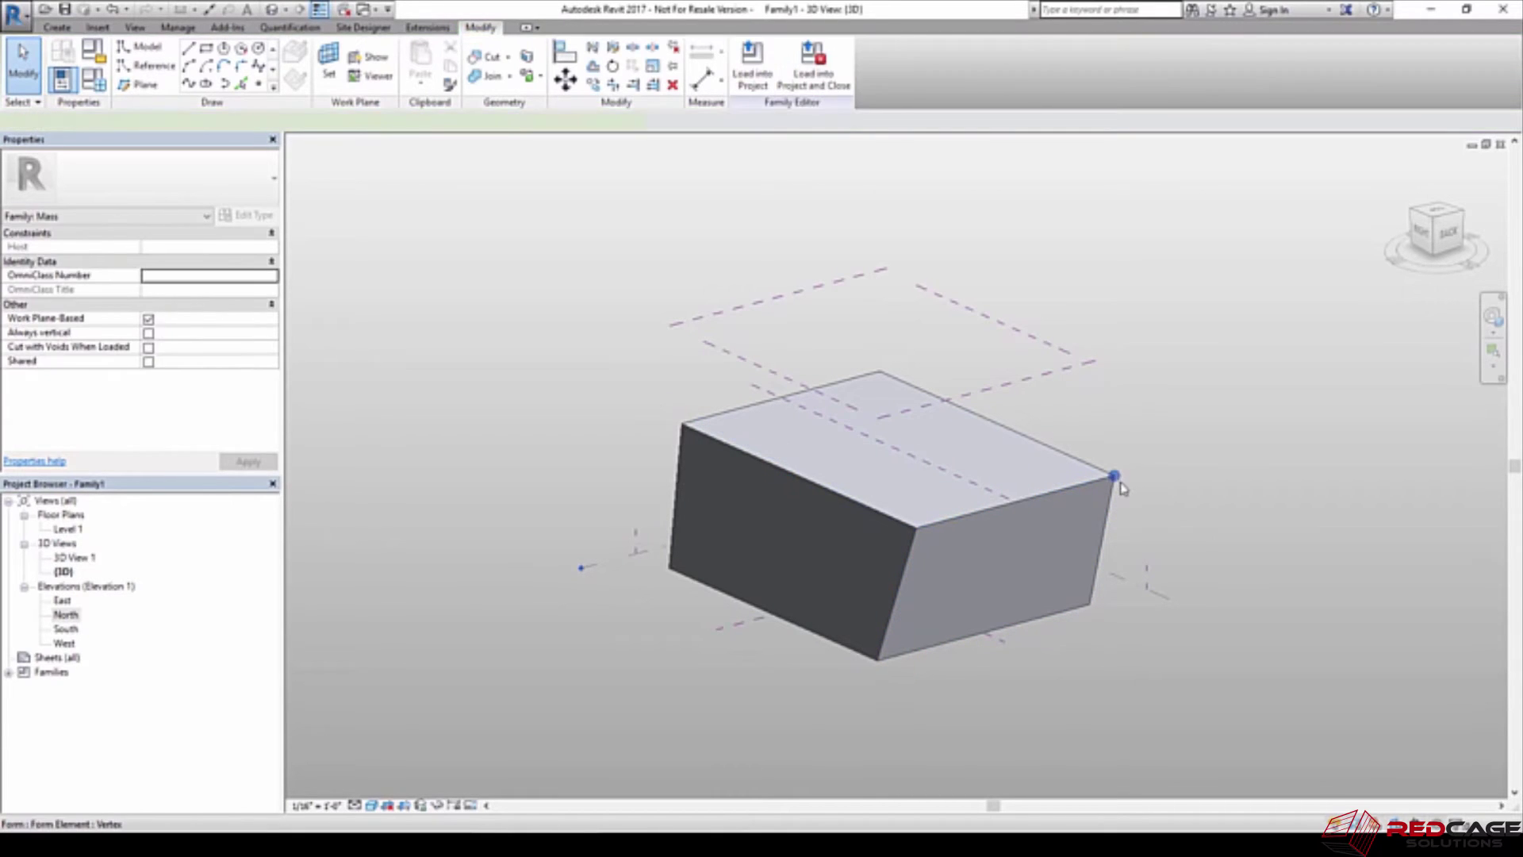
click(1114, 476)
drag(1118, 479, 1142, 444)
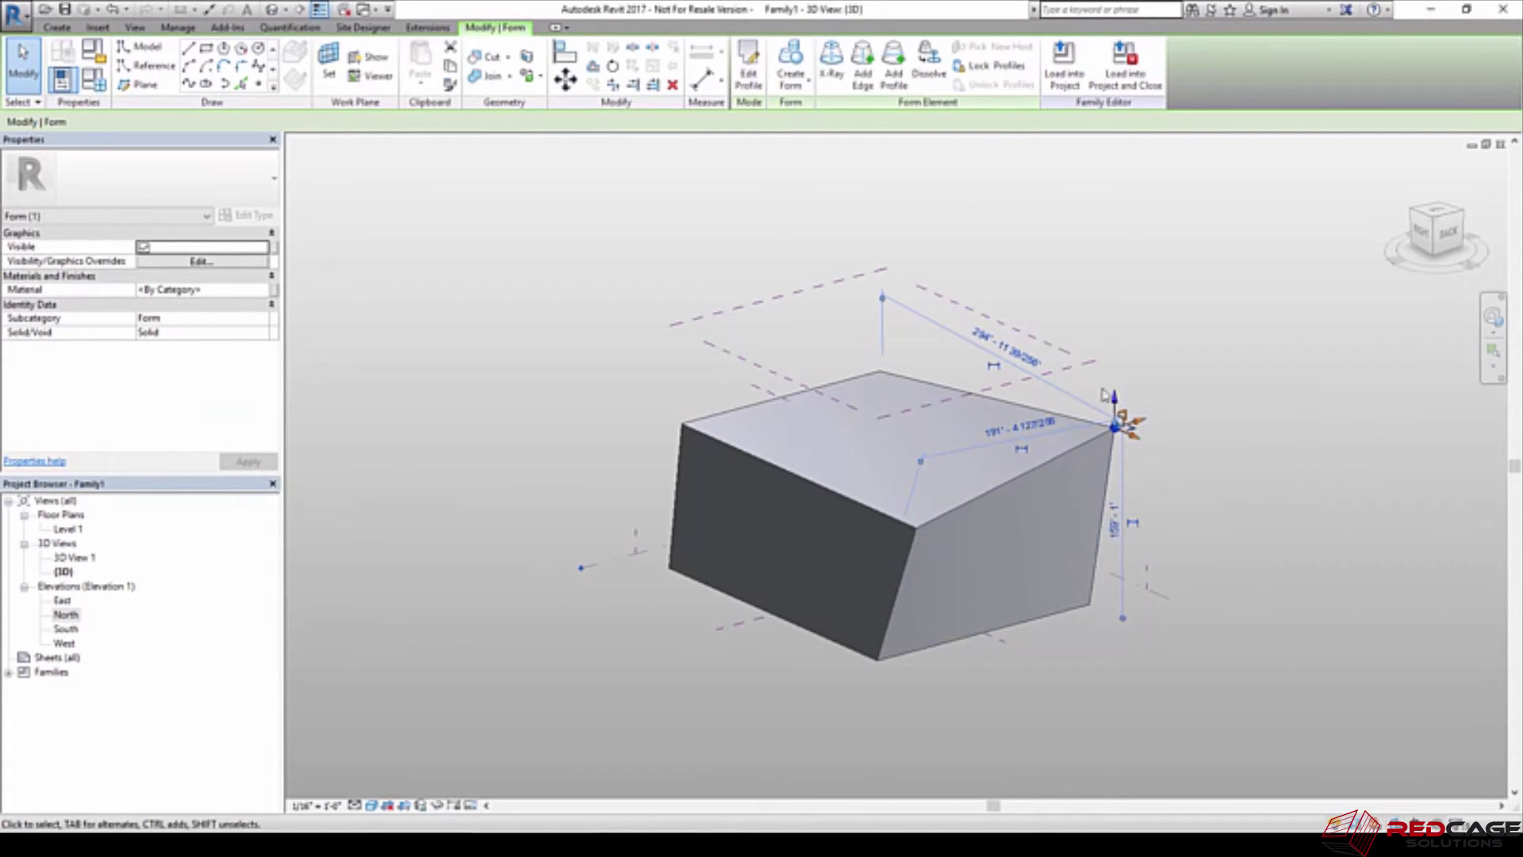
click(1012, 547)
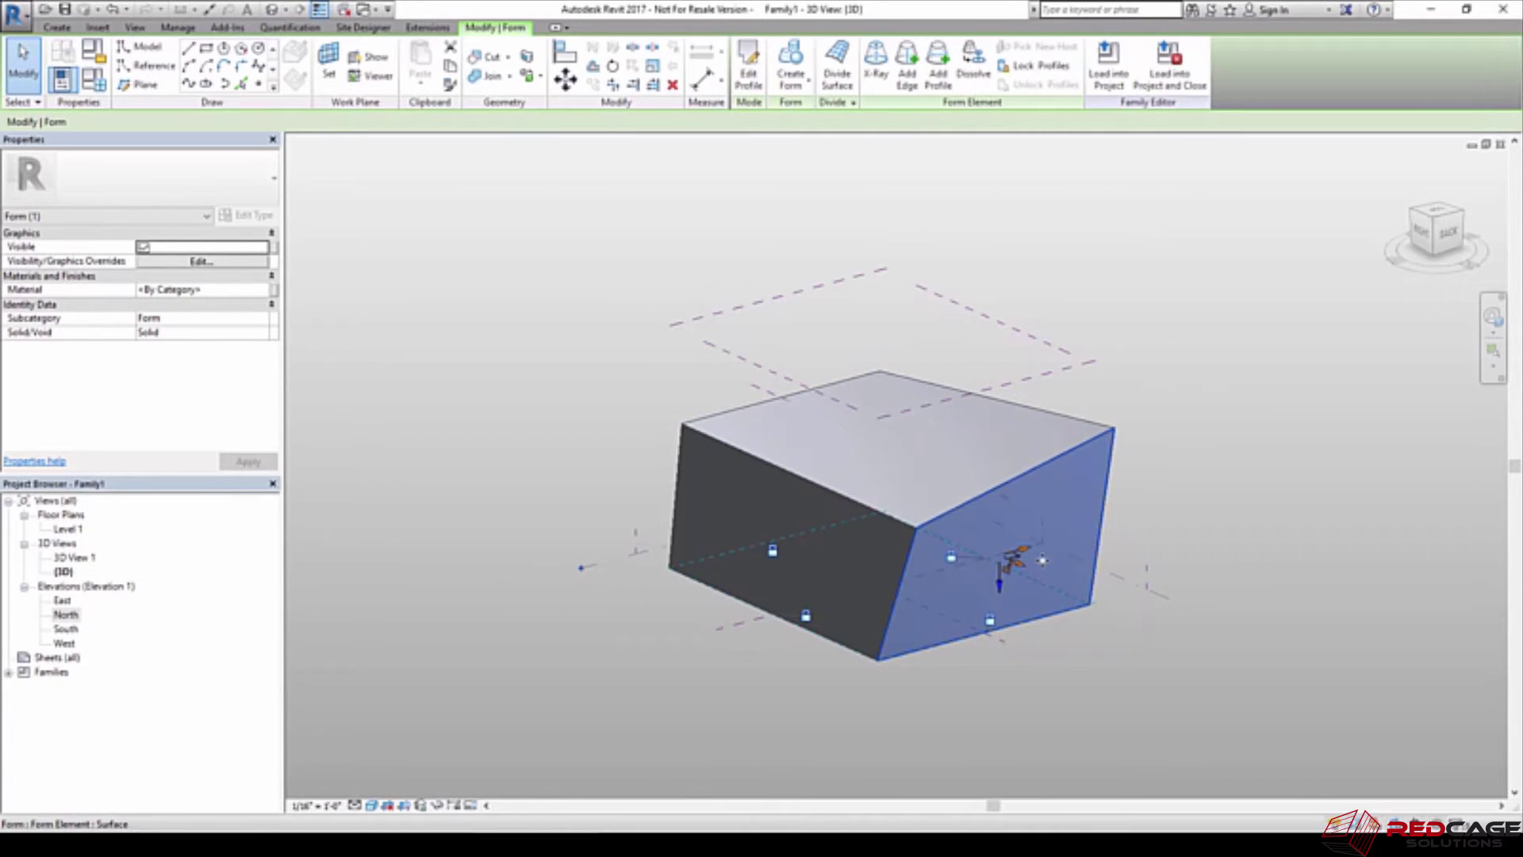
click(616, 68)
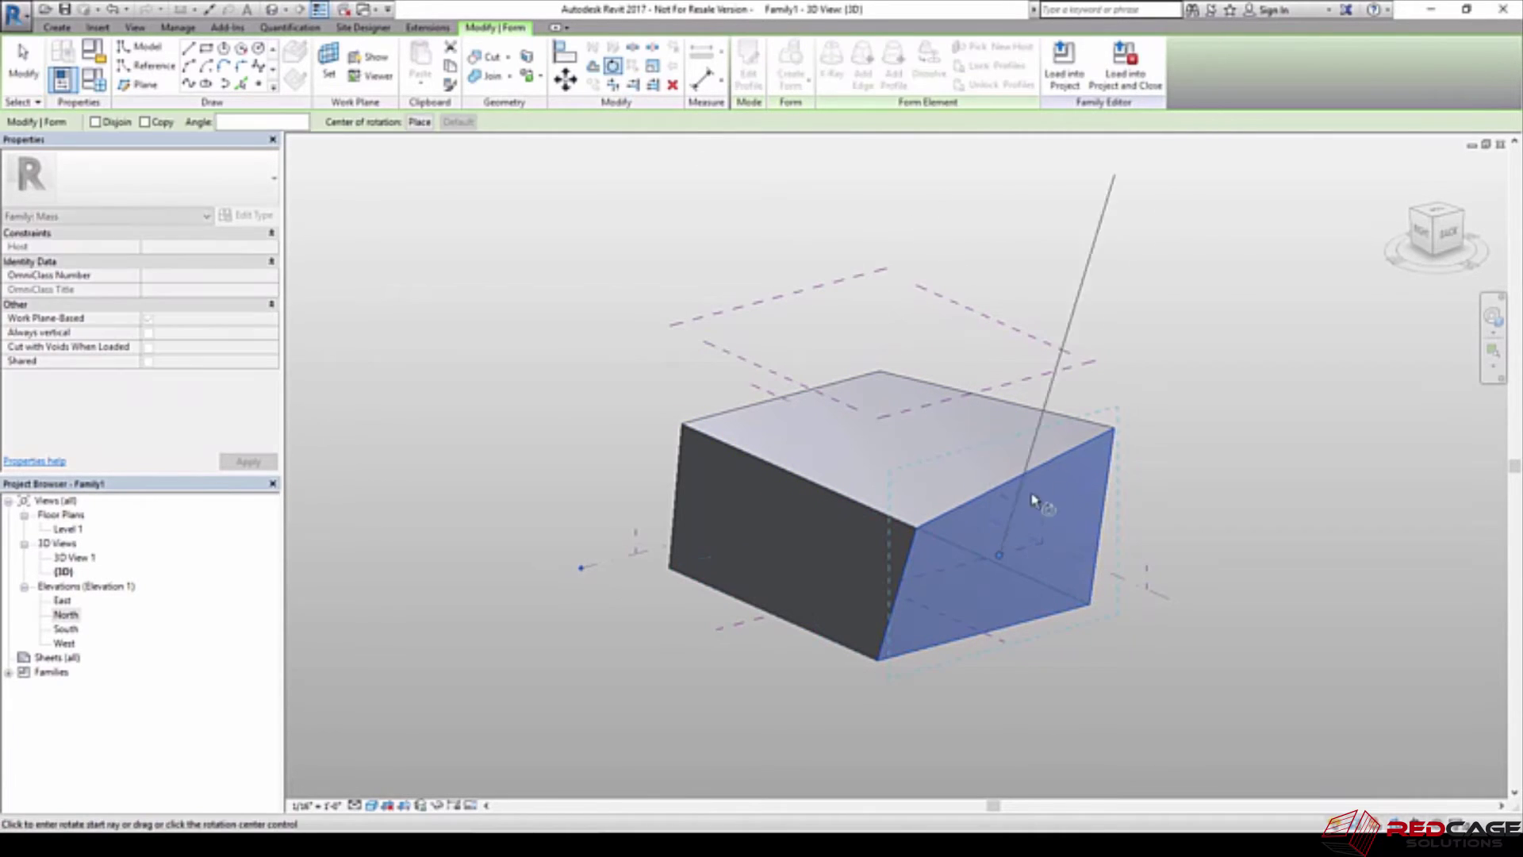
click(1074, 464)
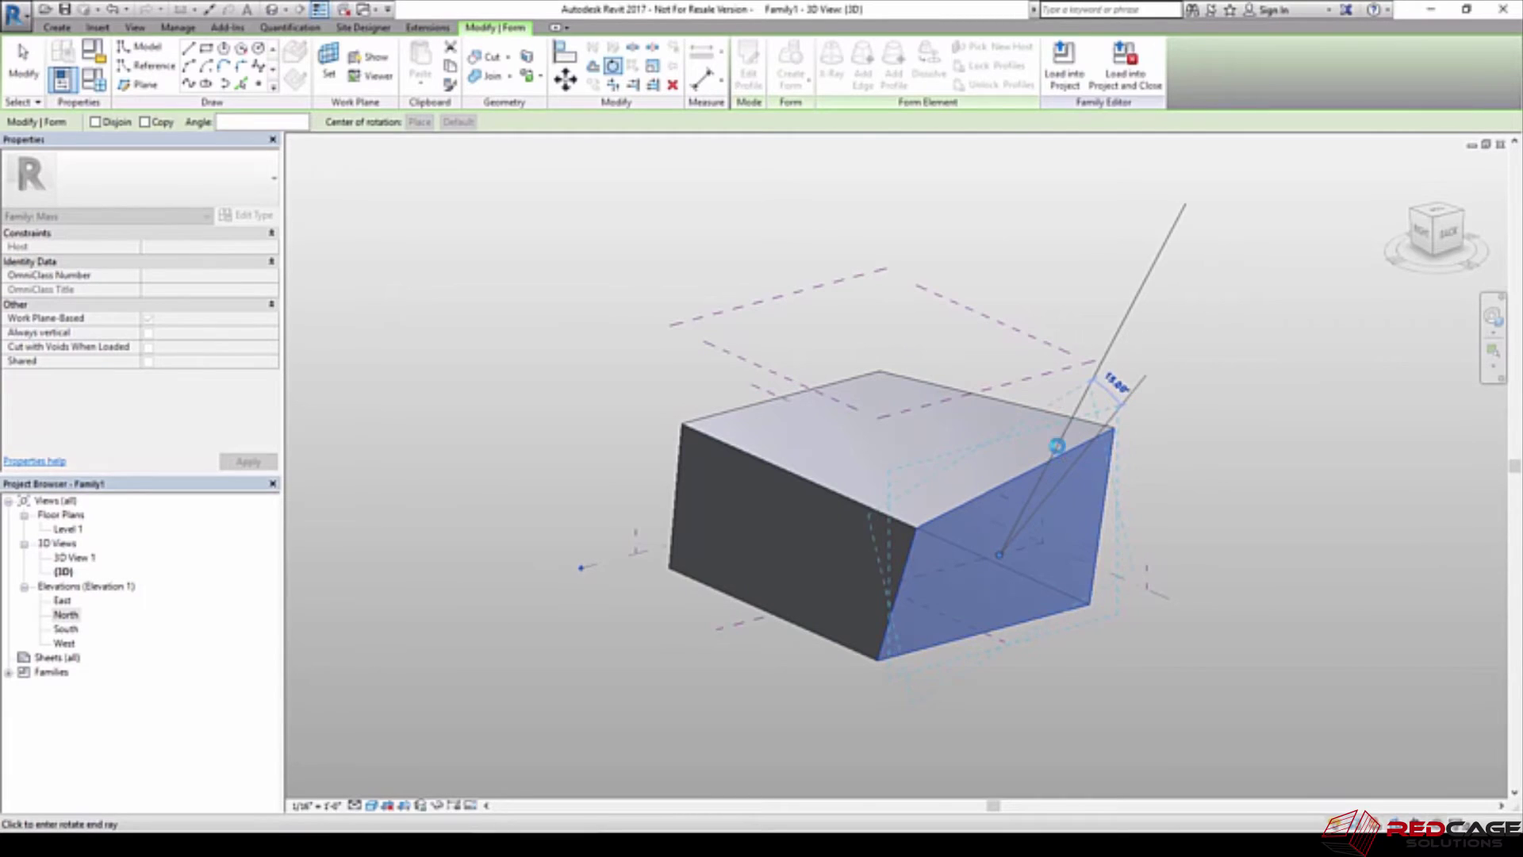
click(1060, 435)
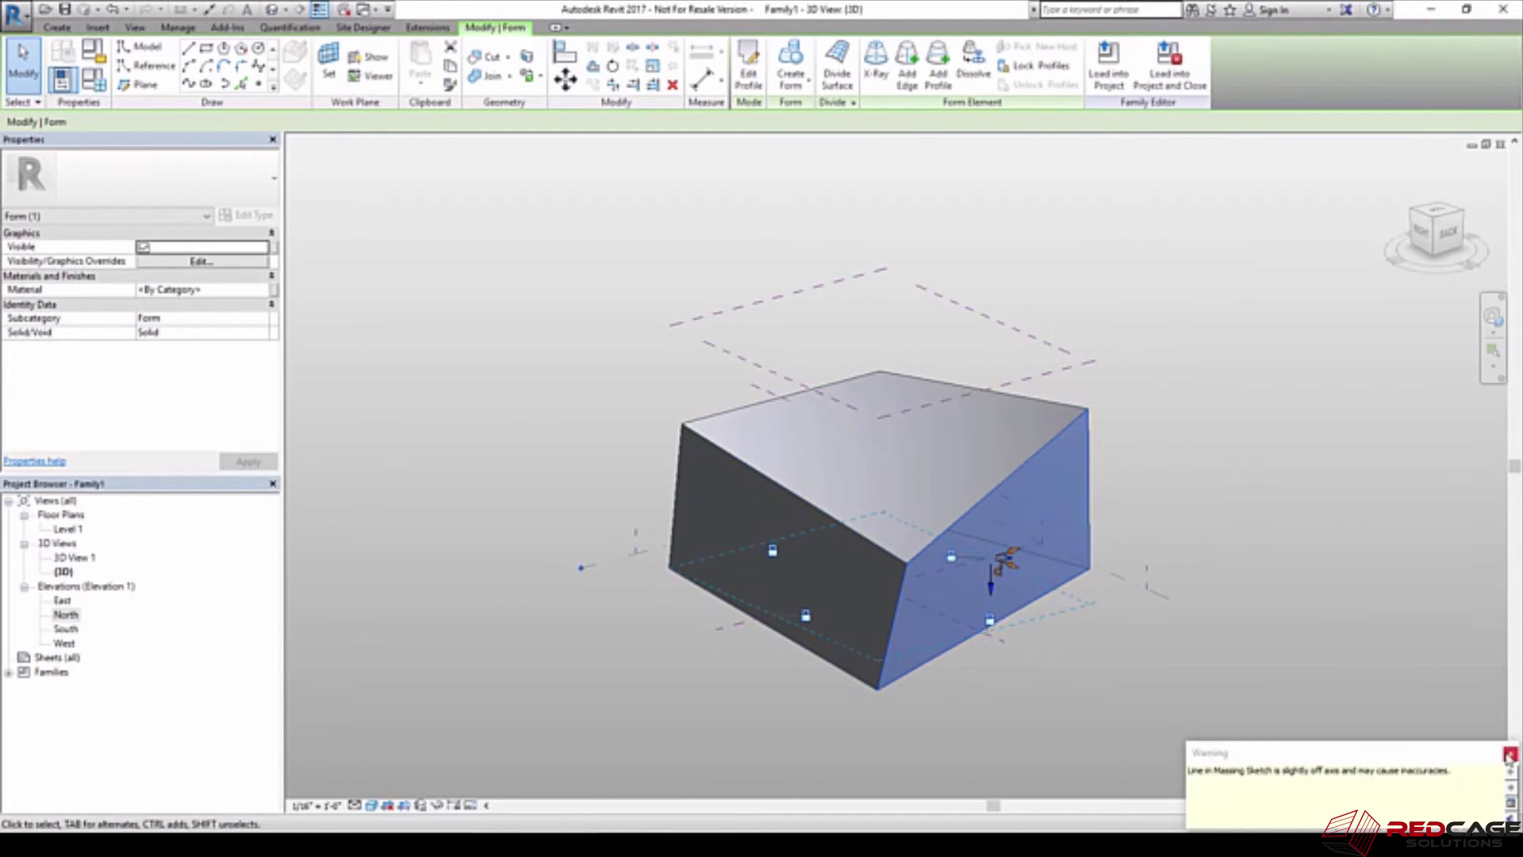
click(948, 696)
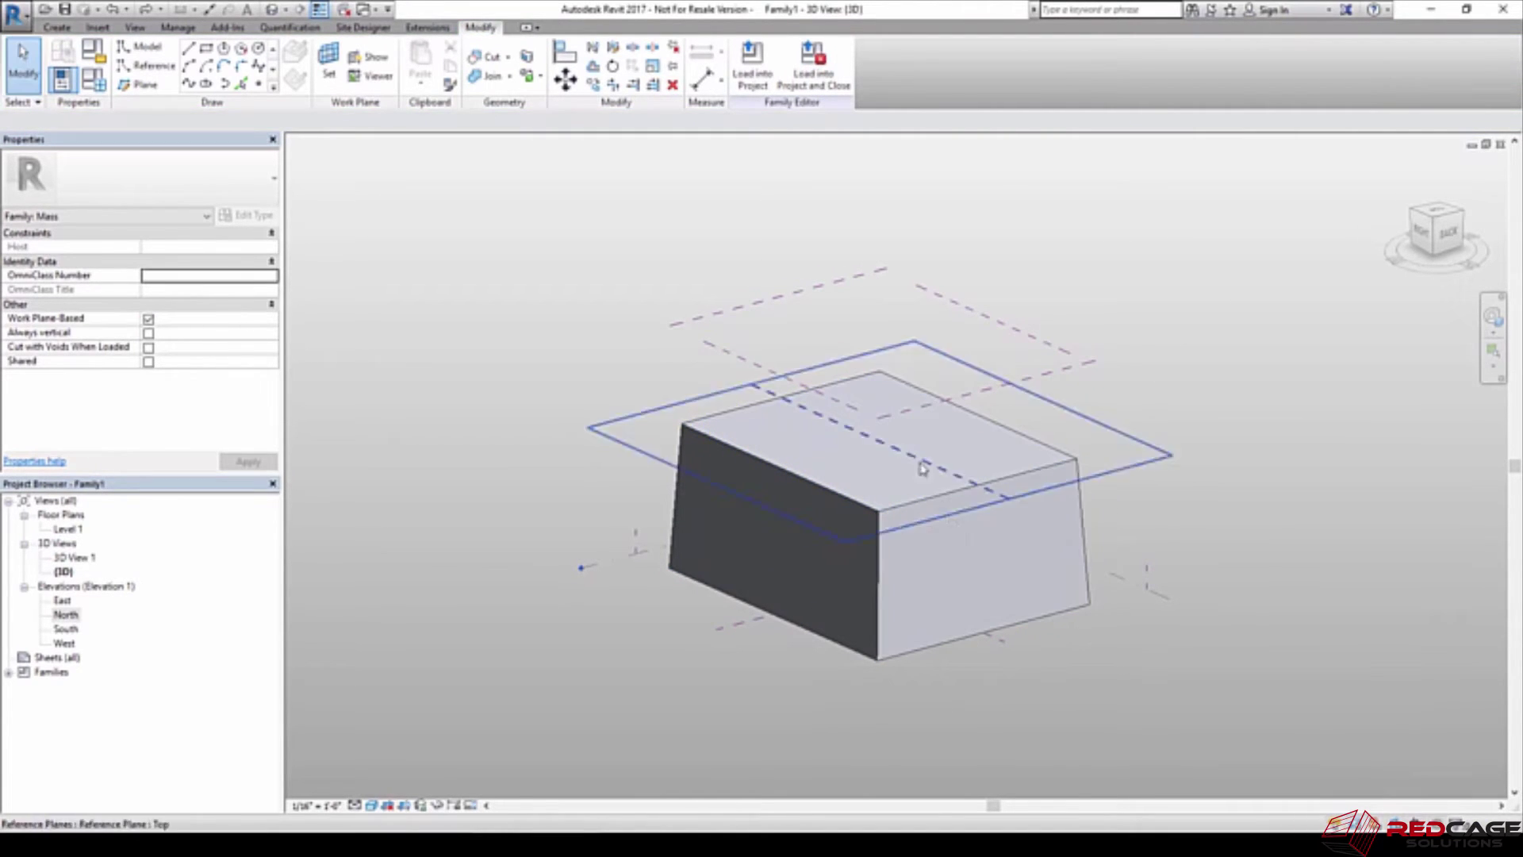
key(Tab)
click(792, 460)
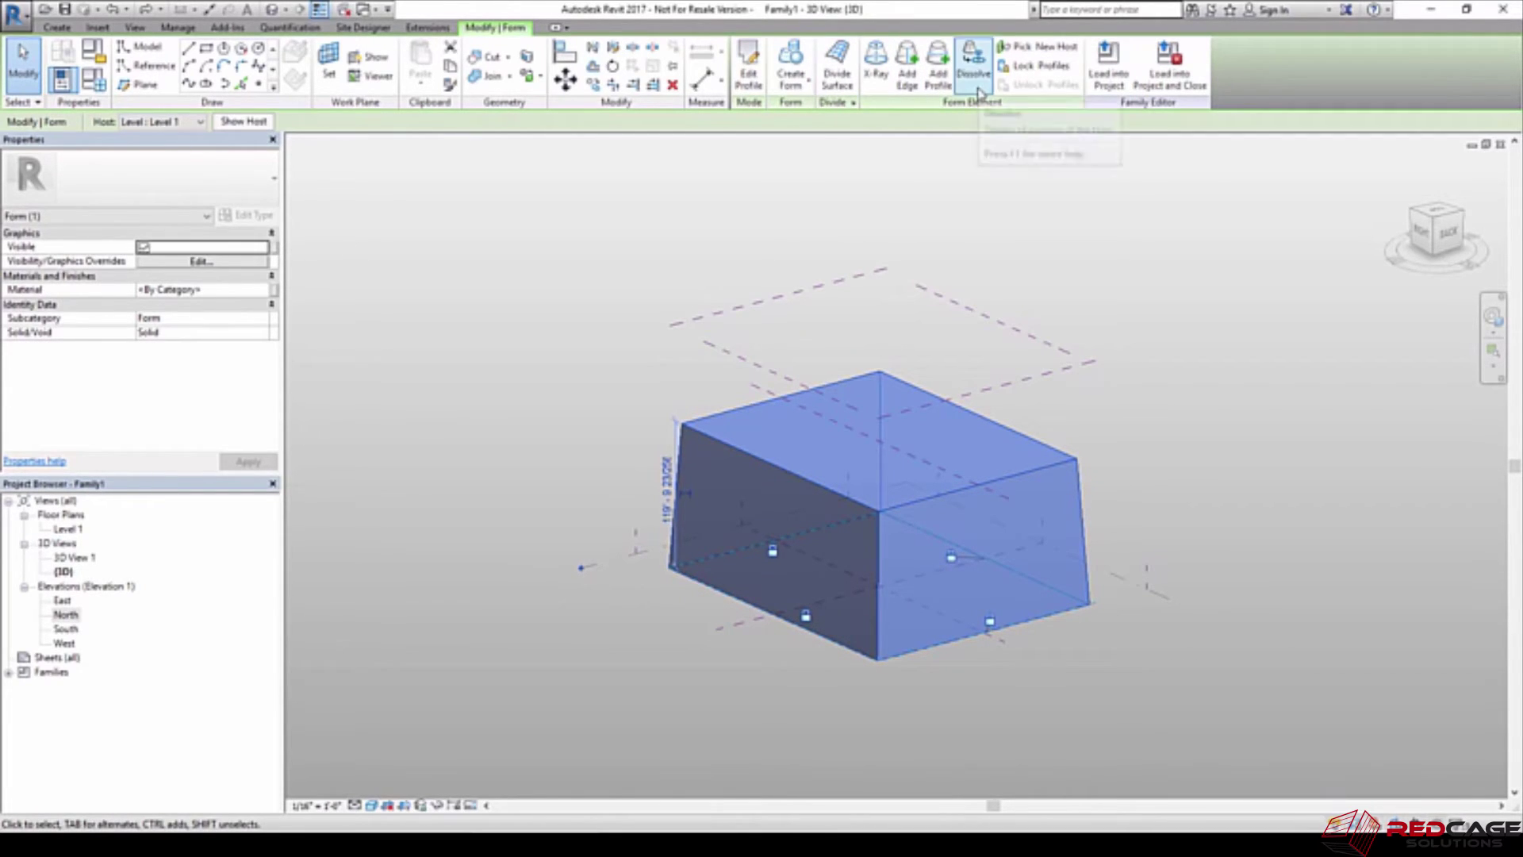
click(907, 79)
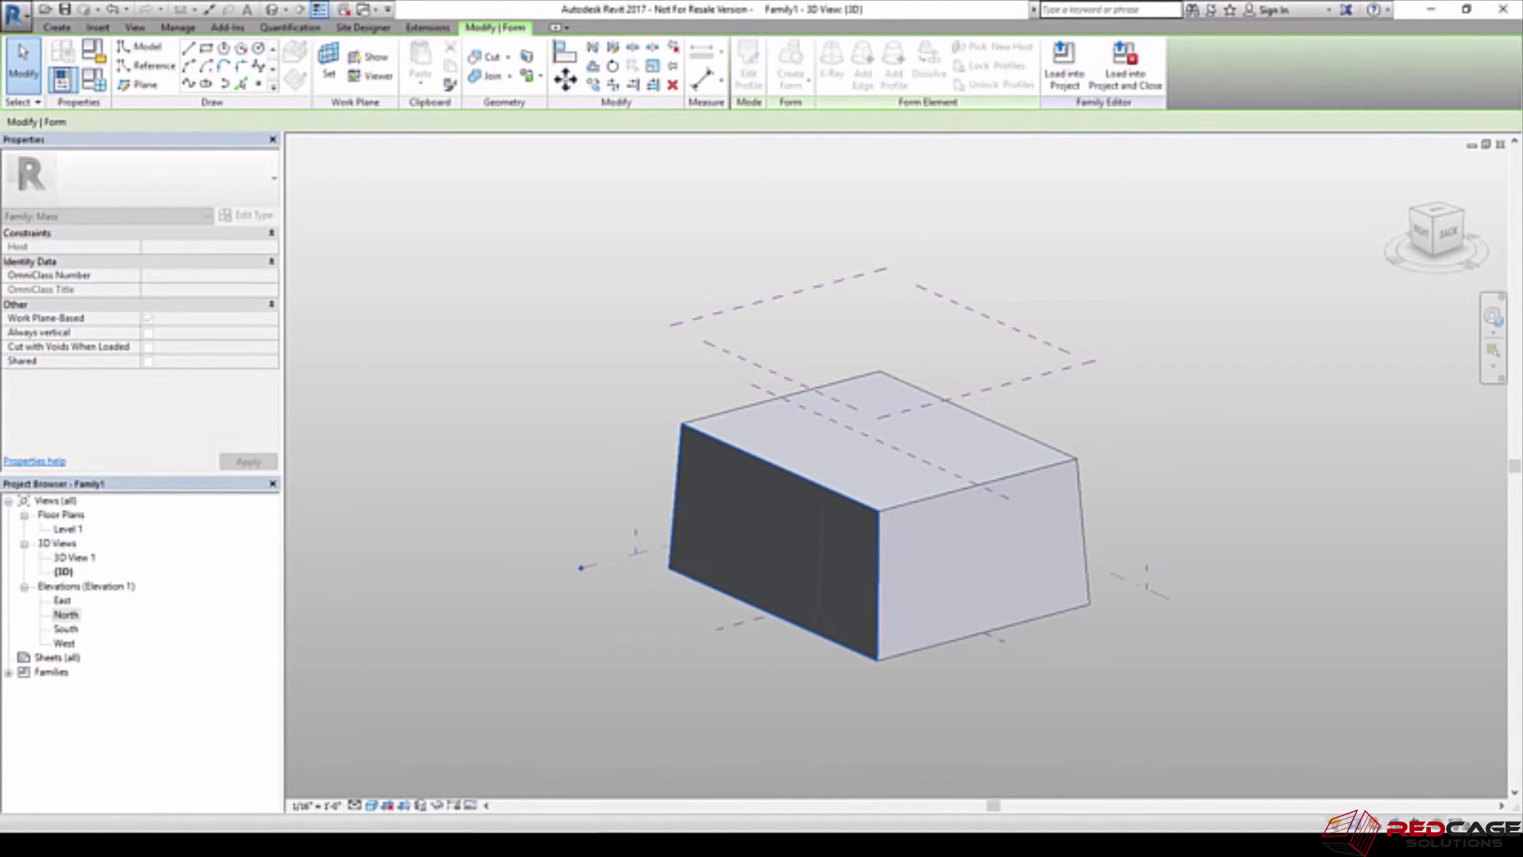
click(925, 512)
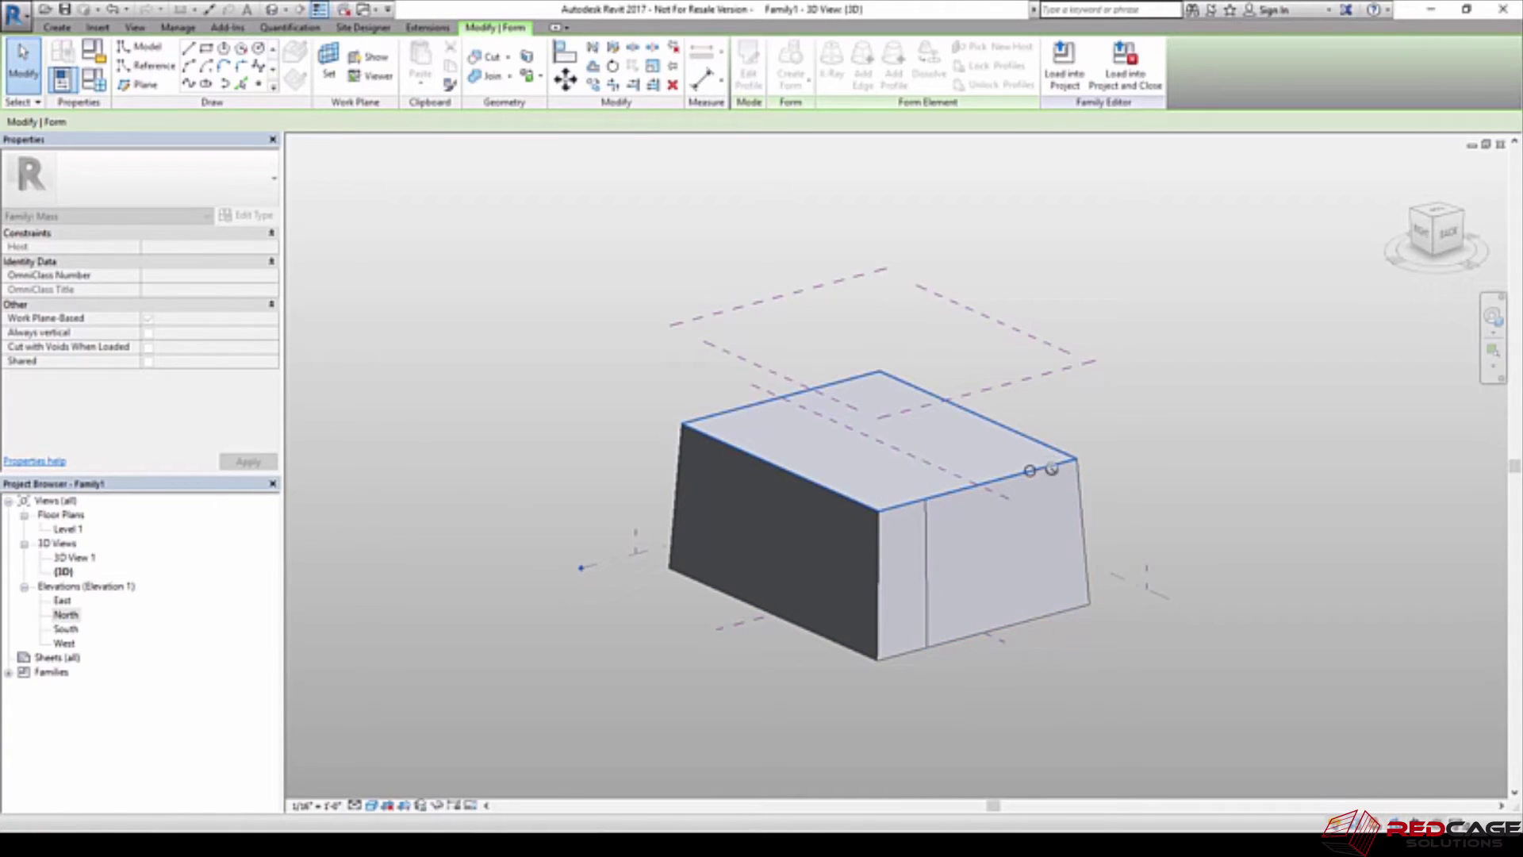
key(Escape)
key(Escape)
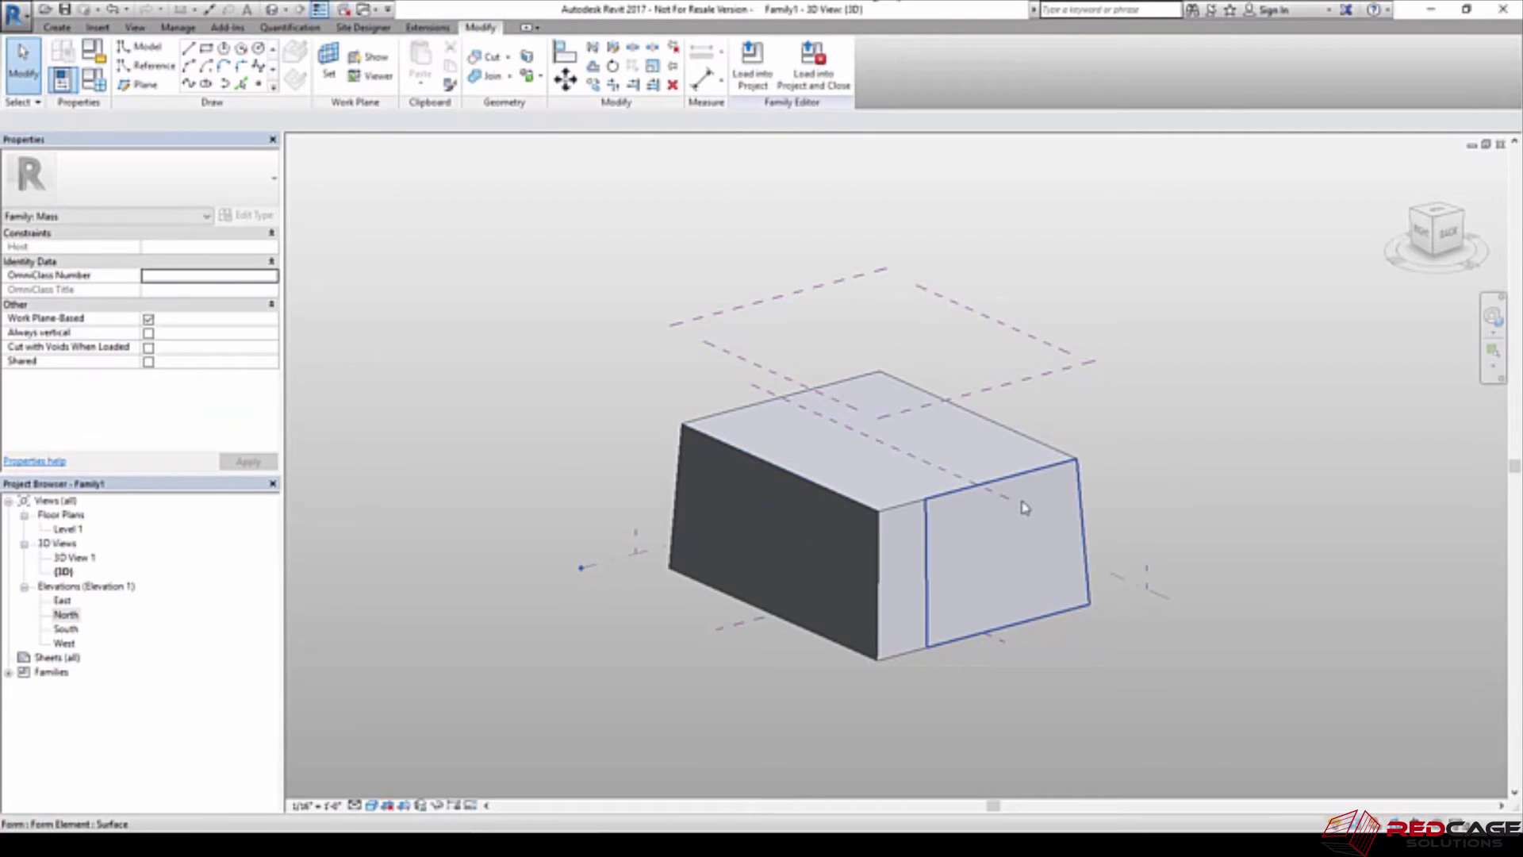
click(1016, 392)
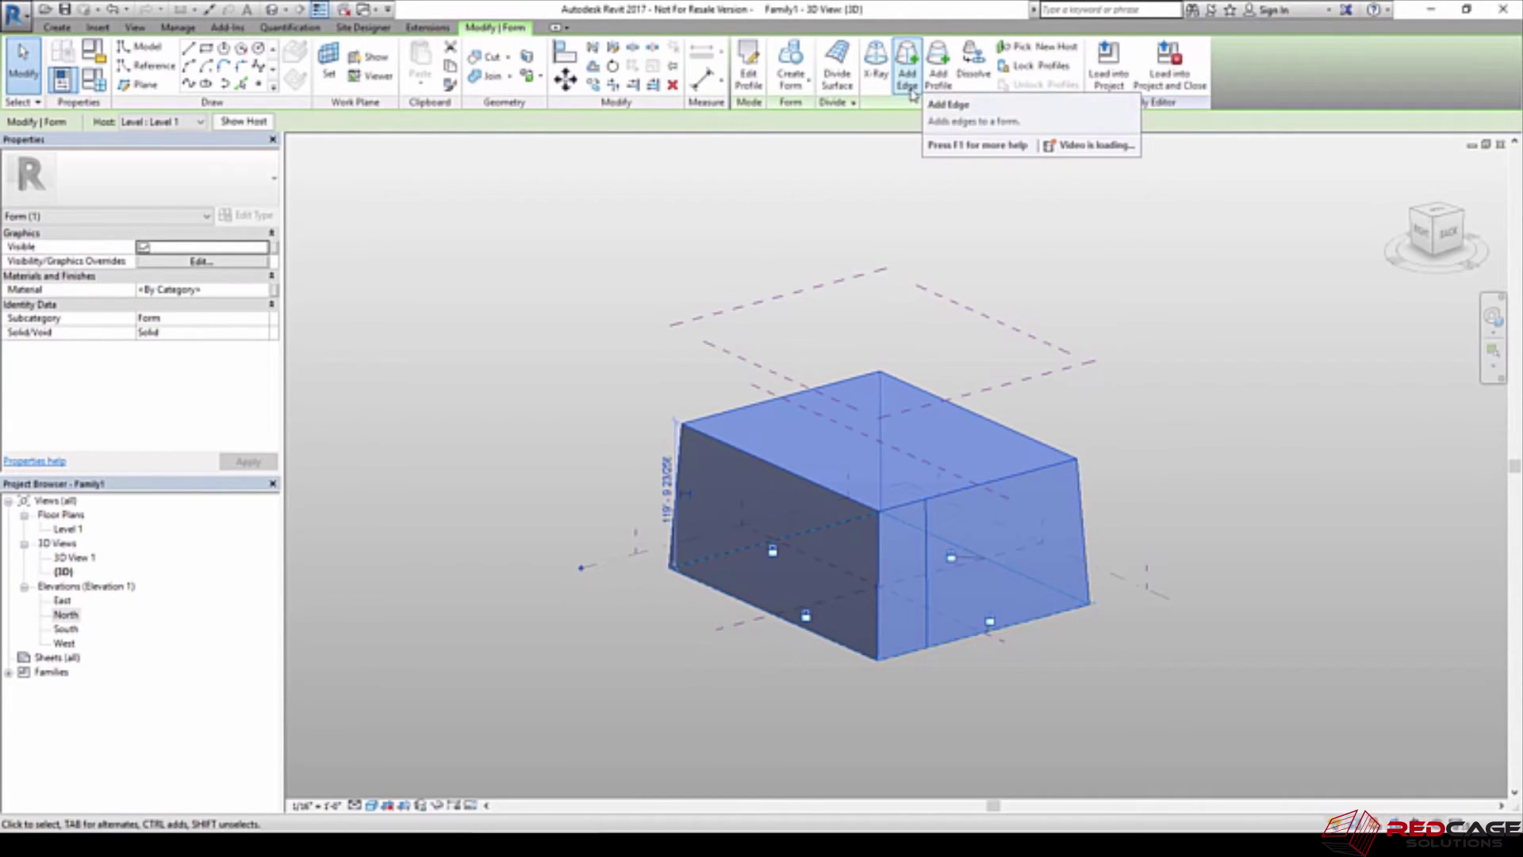
click(908, 83)
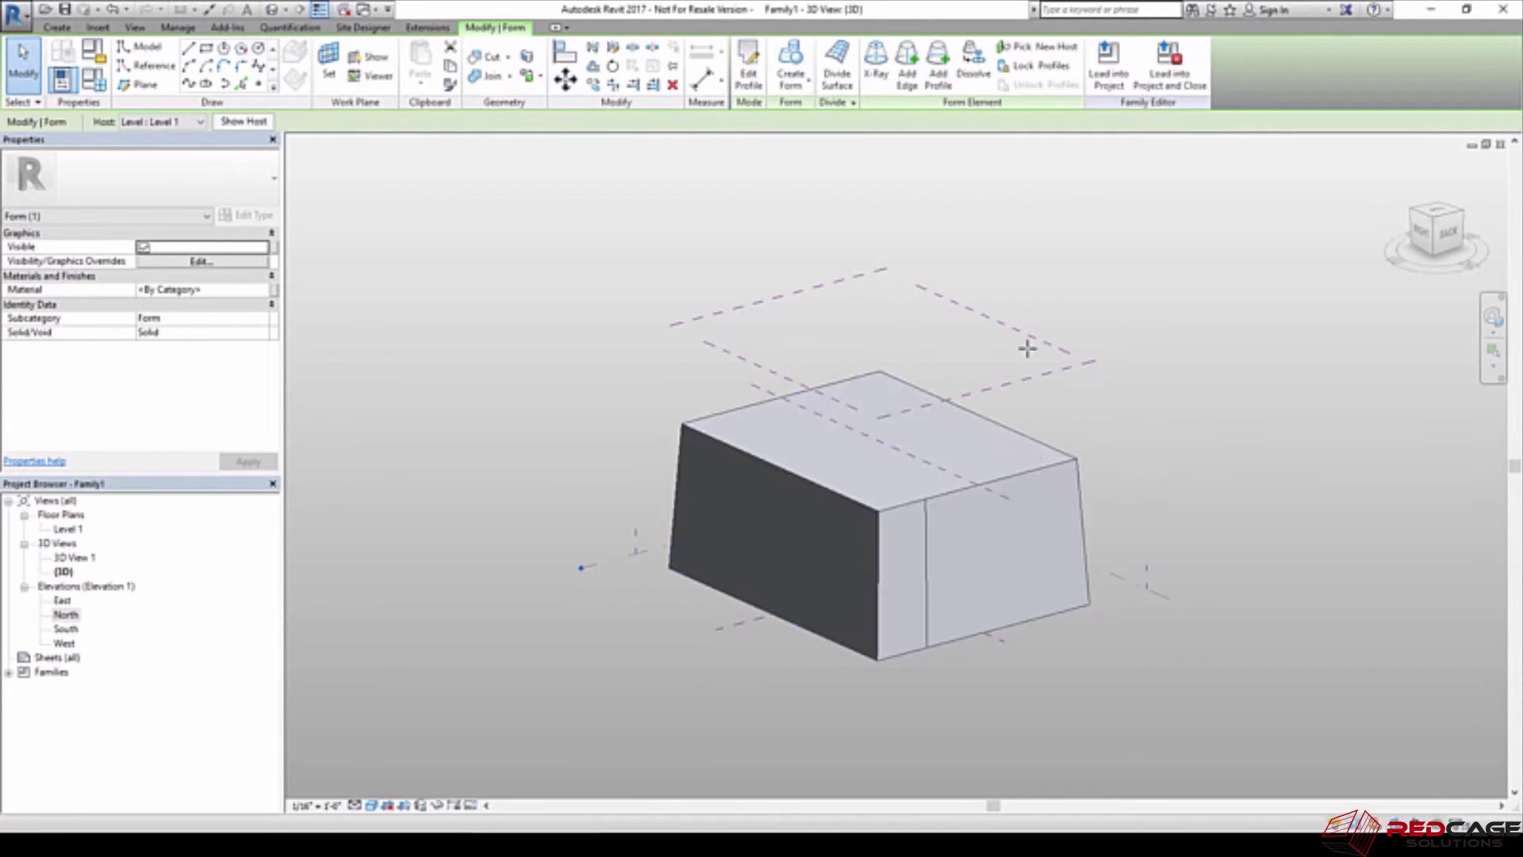
click(1046, 508)
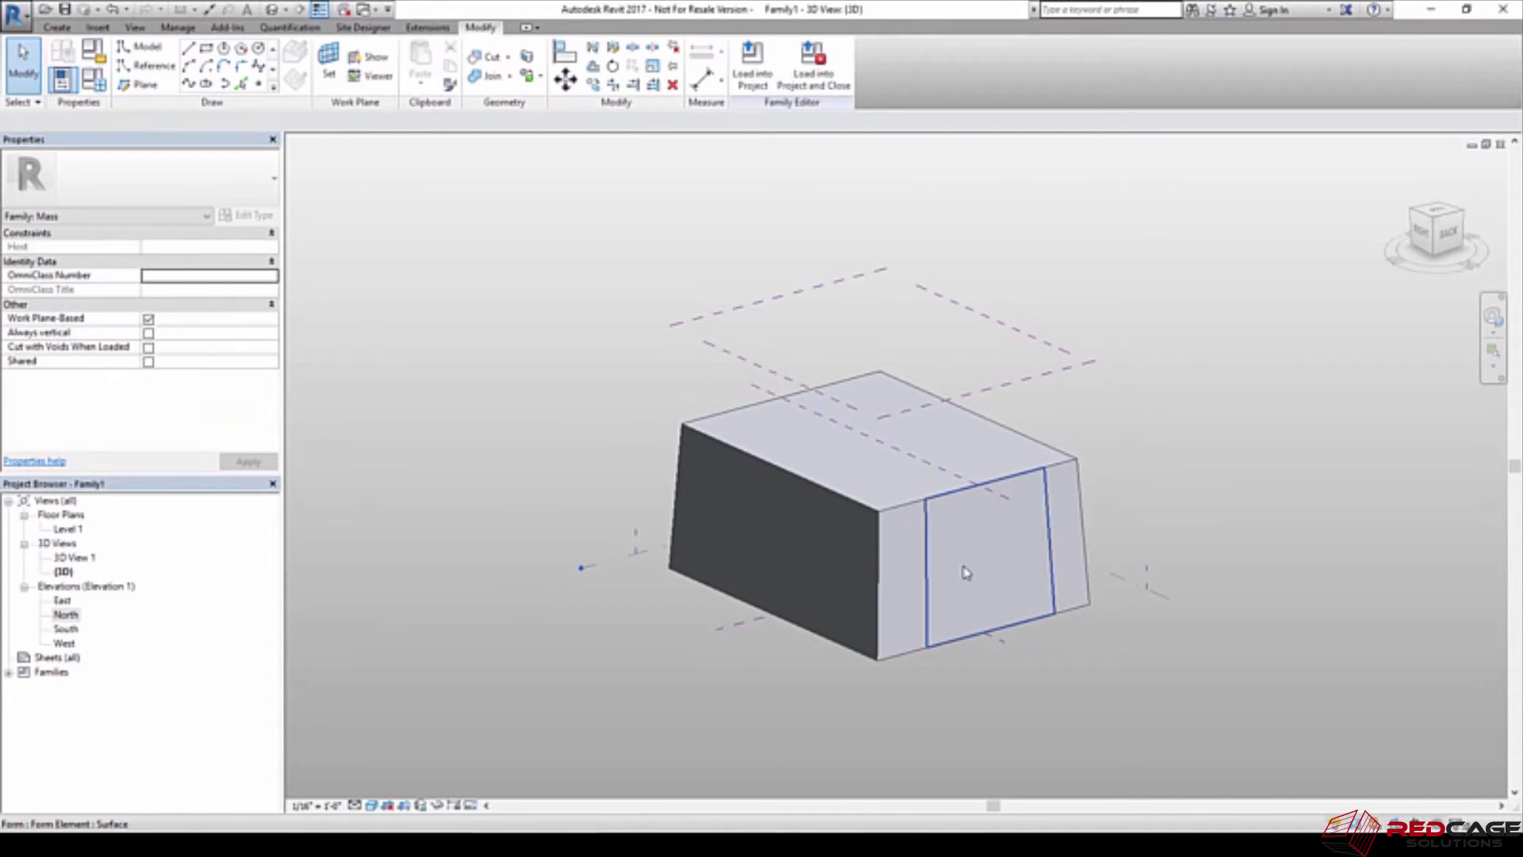
click(966, 574)
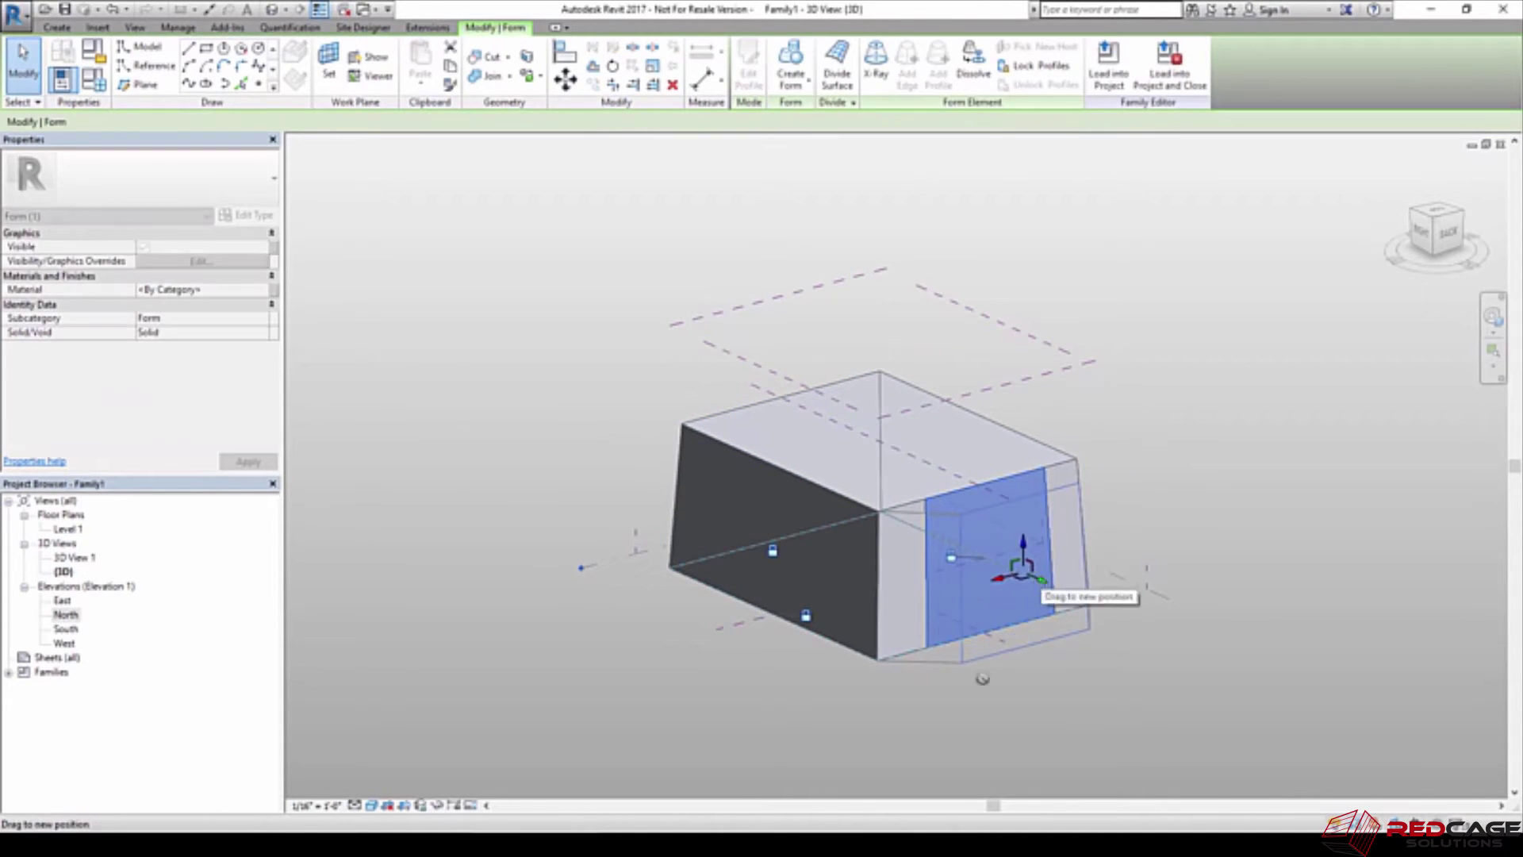
key(Delete)
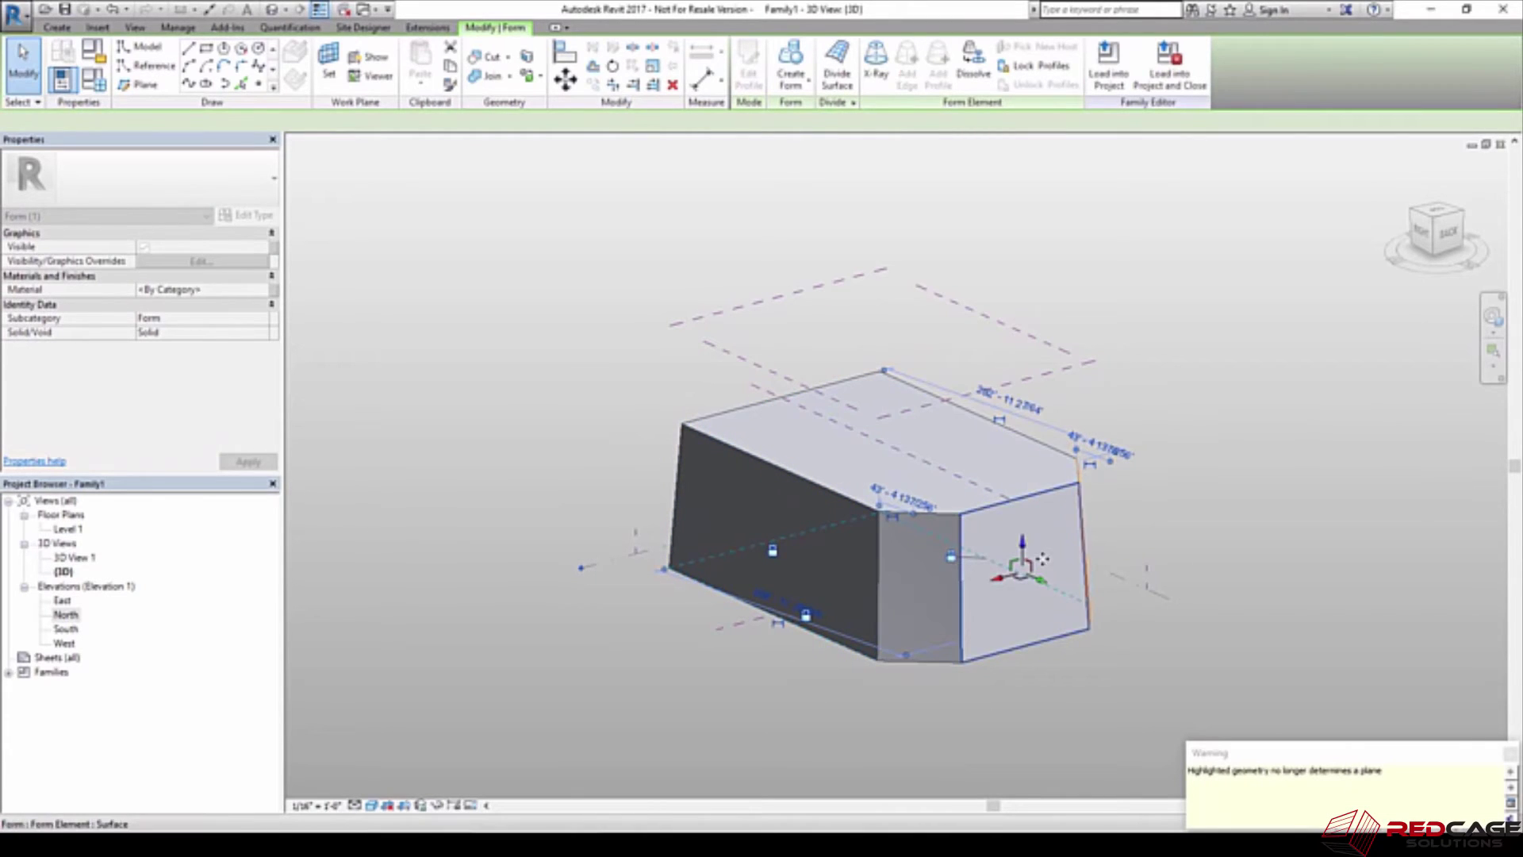
click(1507, 753)
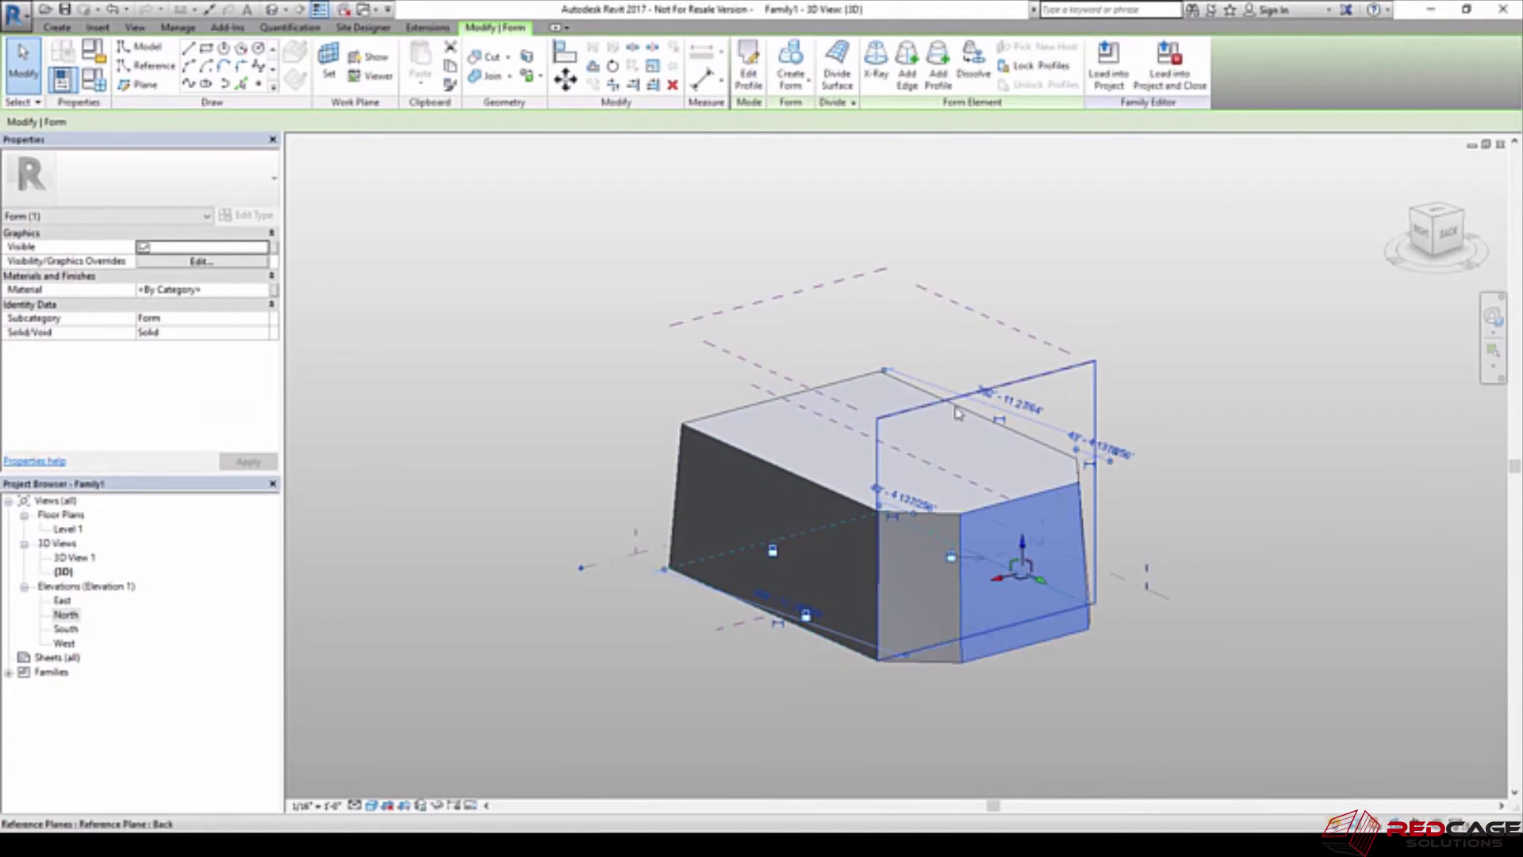
key(Escape)
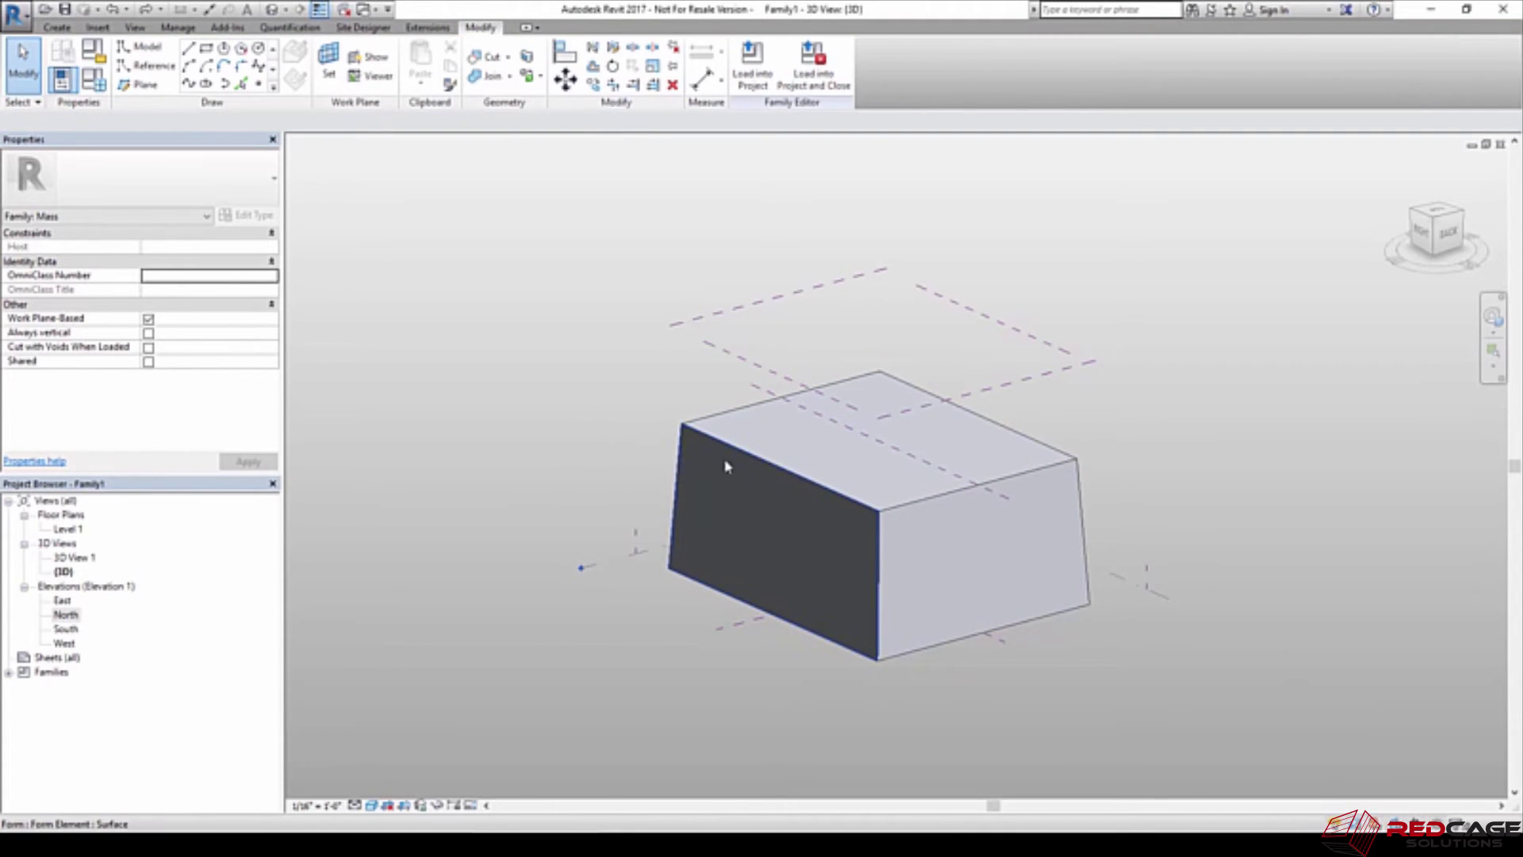
Add a new mid-height profile across the whole form
key(Tab)
click(737, 498)
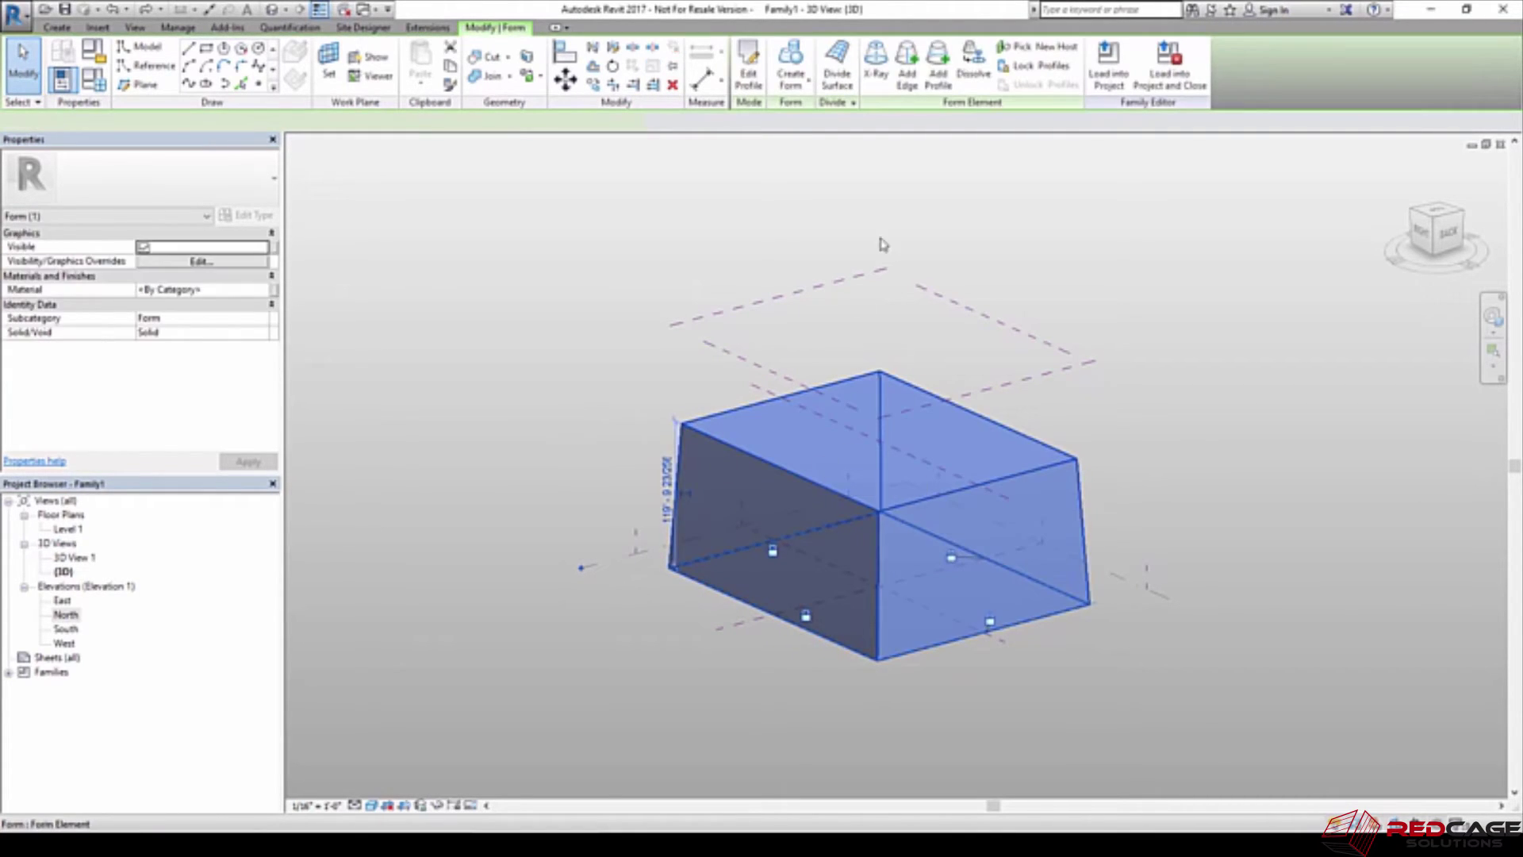
click(941, 79)
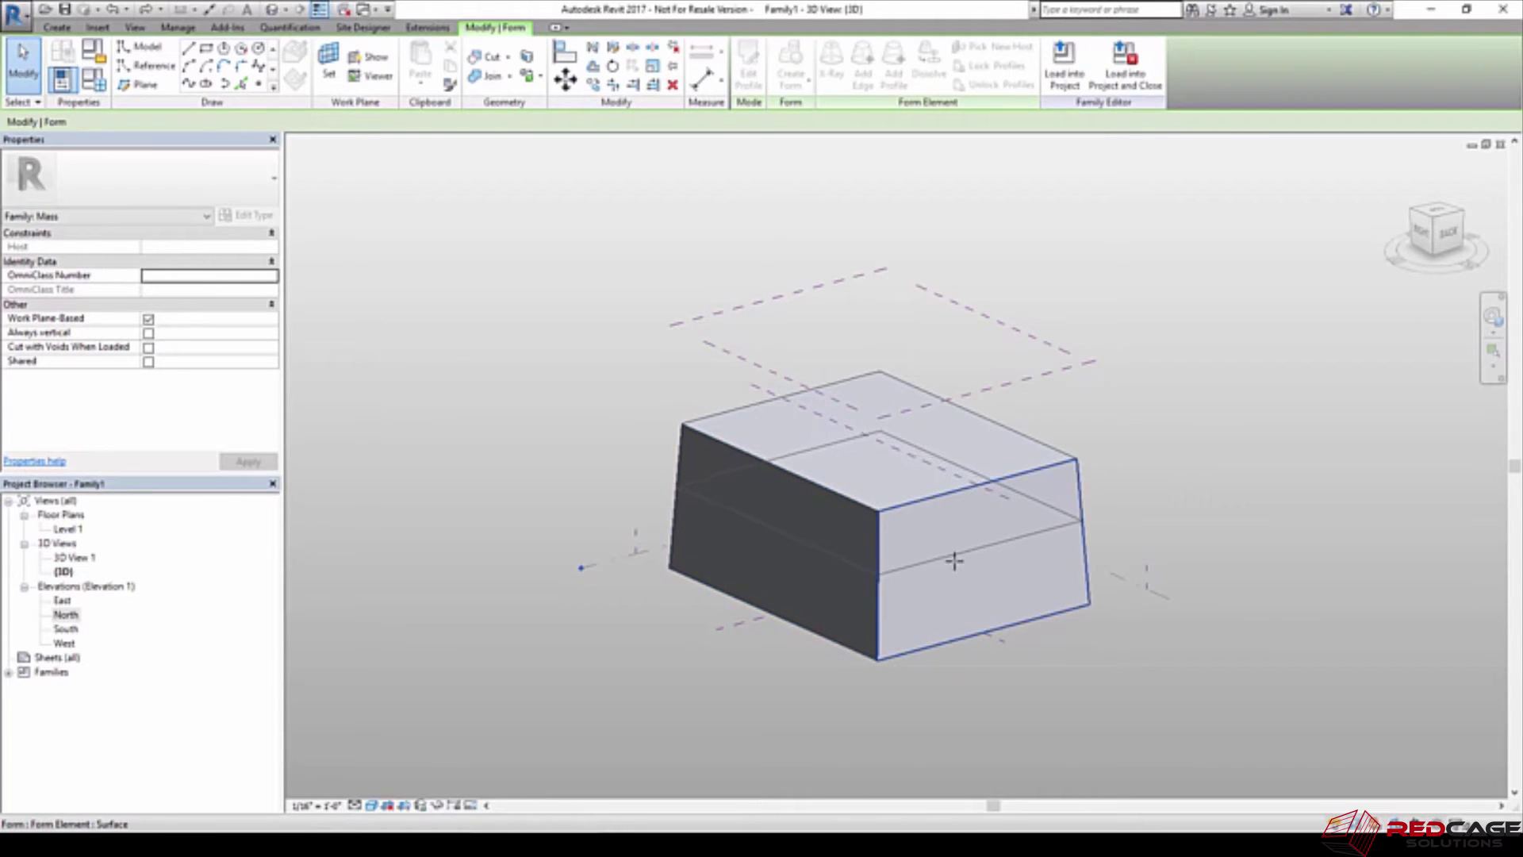
click(952, 595)
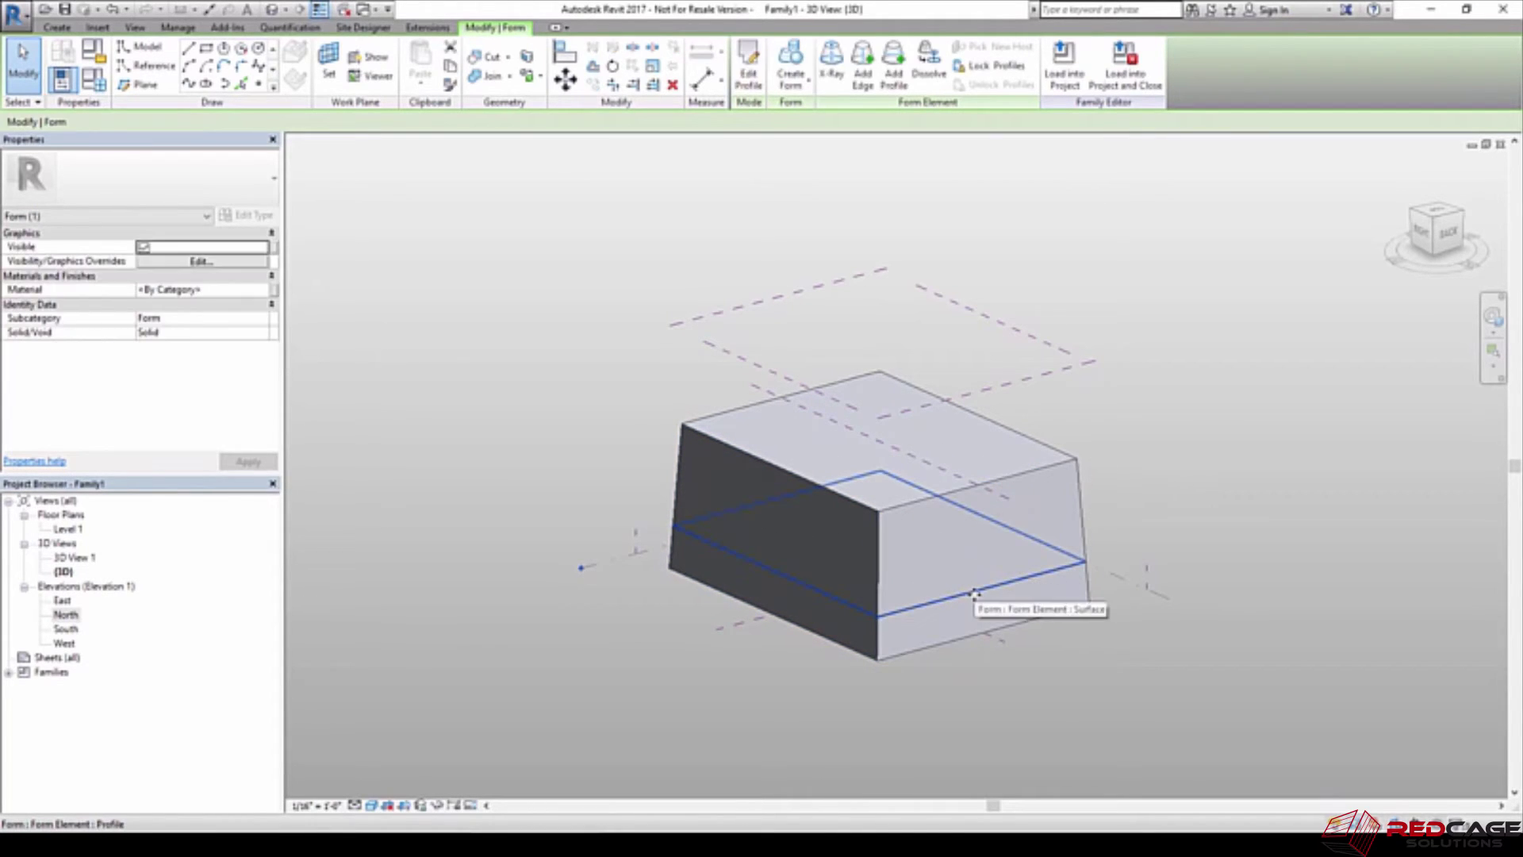
key(Escape)
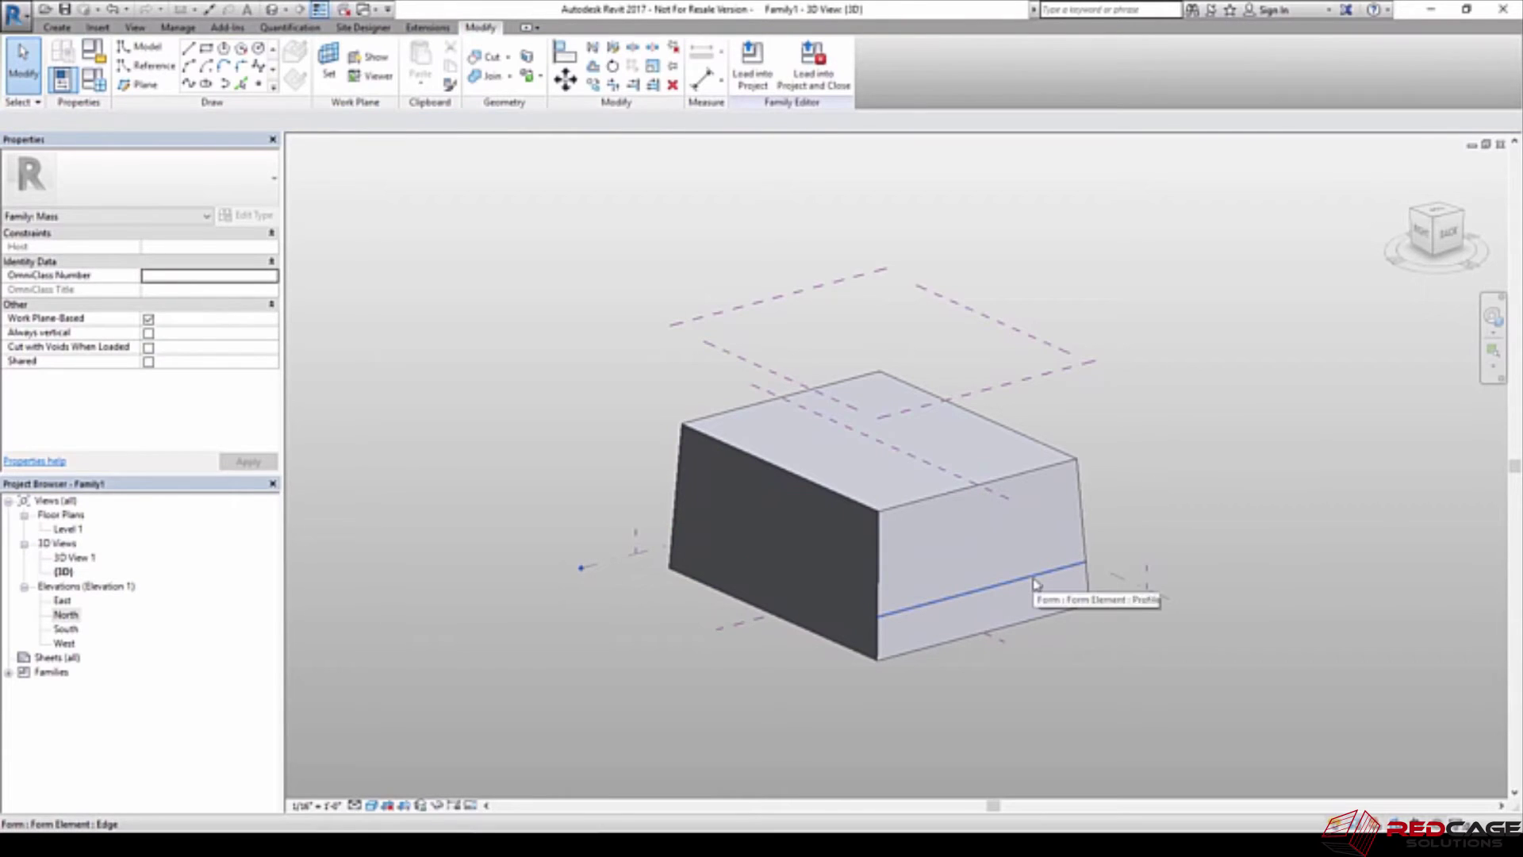
Drag the right-face edge outward to bulge that side into a curve
key(Tab)
key(Tab)
click(881, 528)
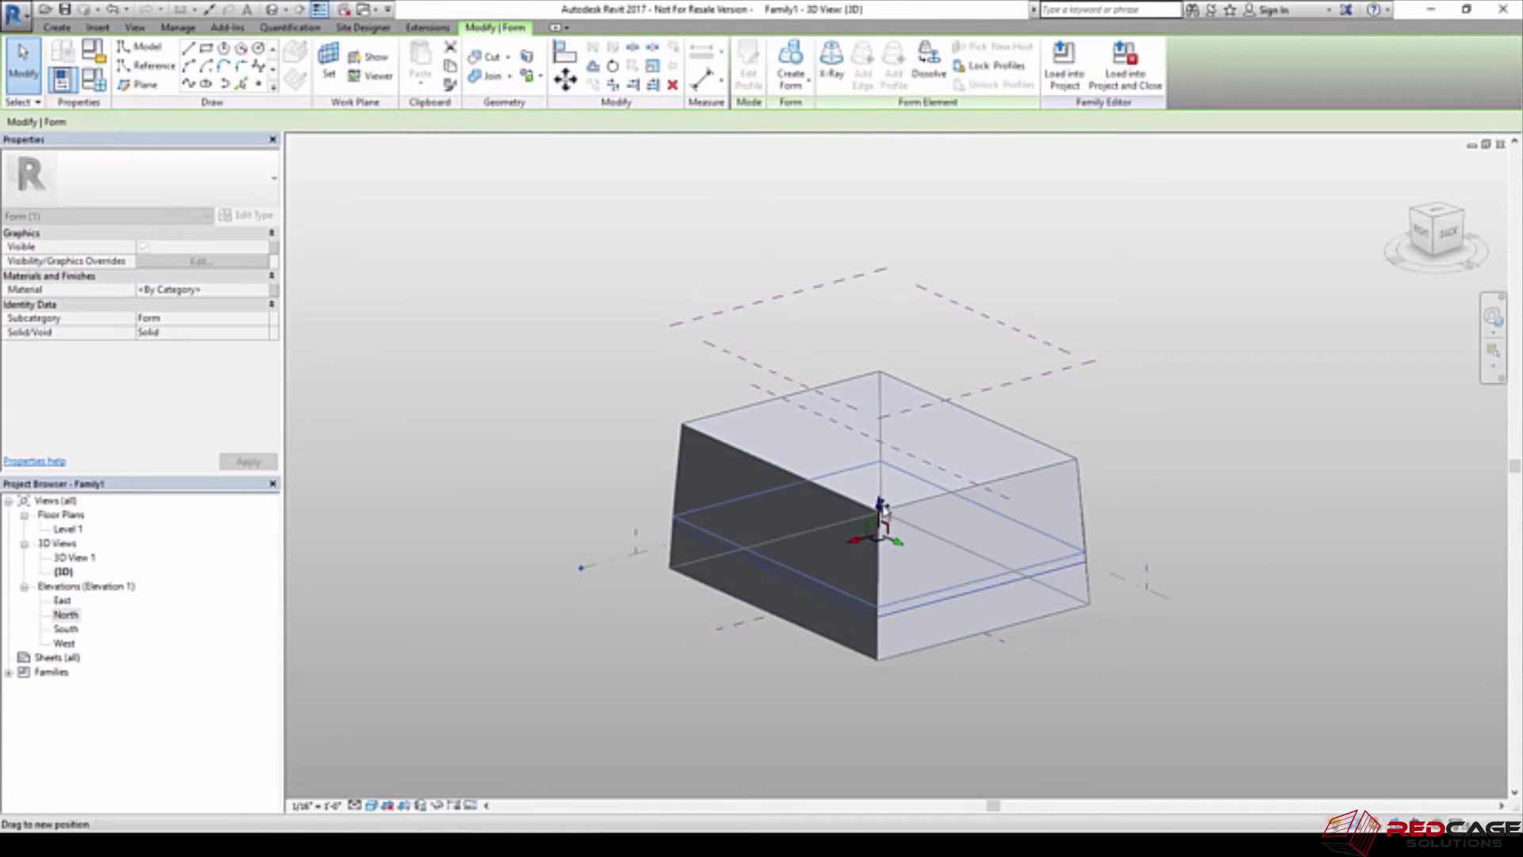
key(Escape)
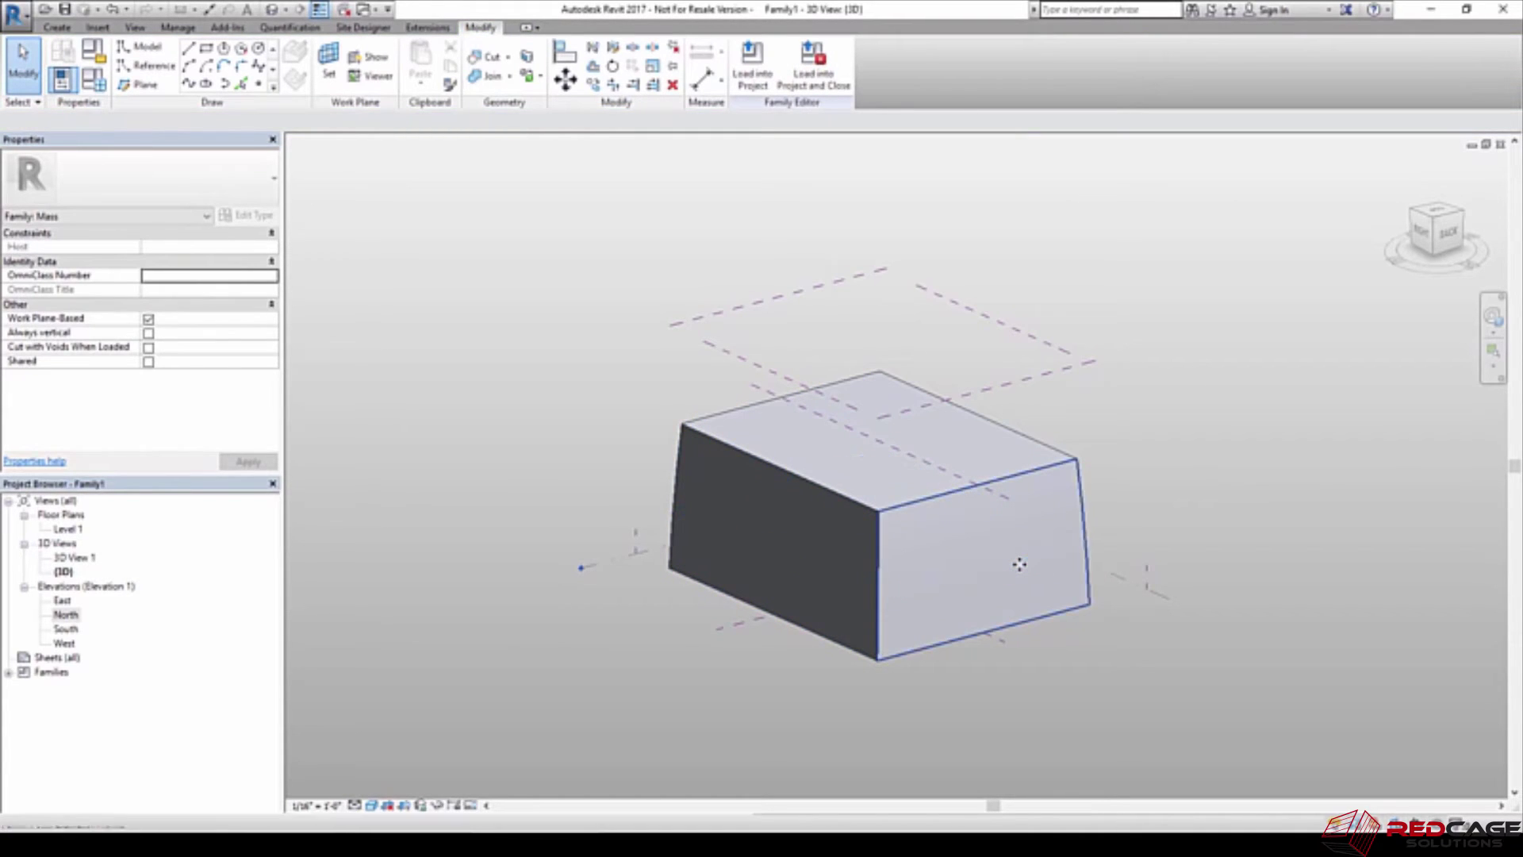
click(1022, 571)
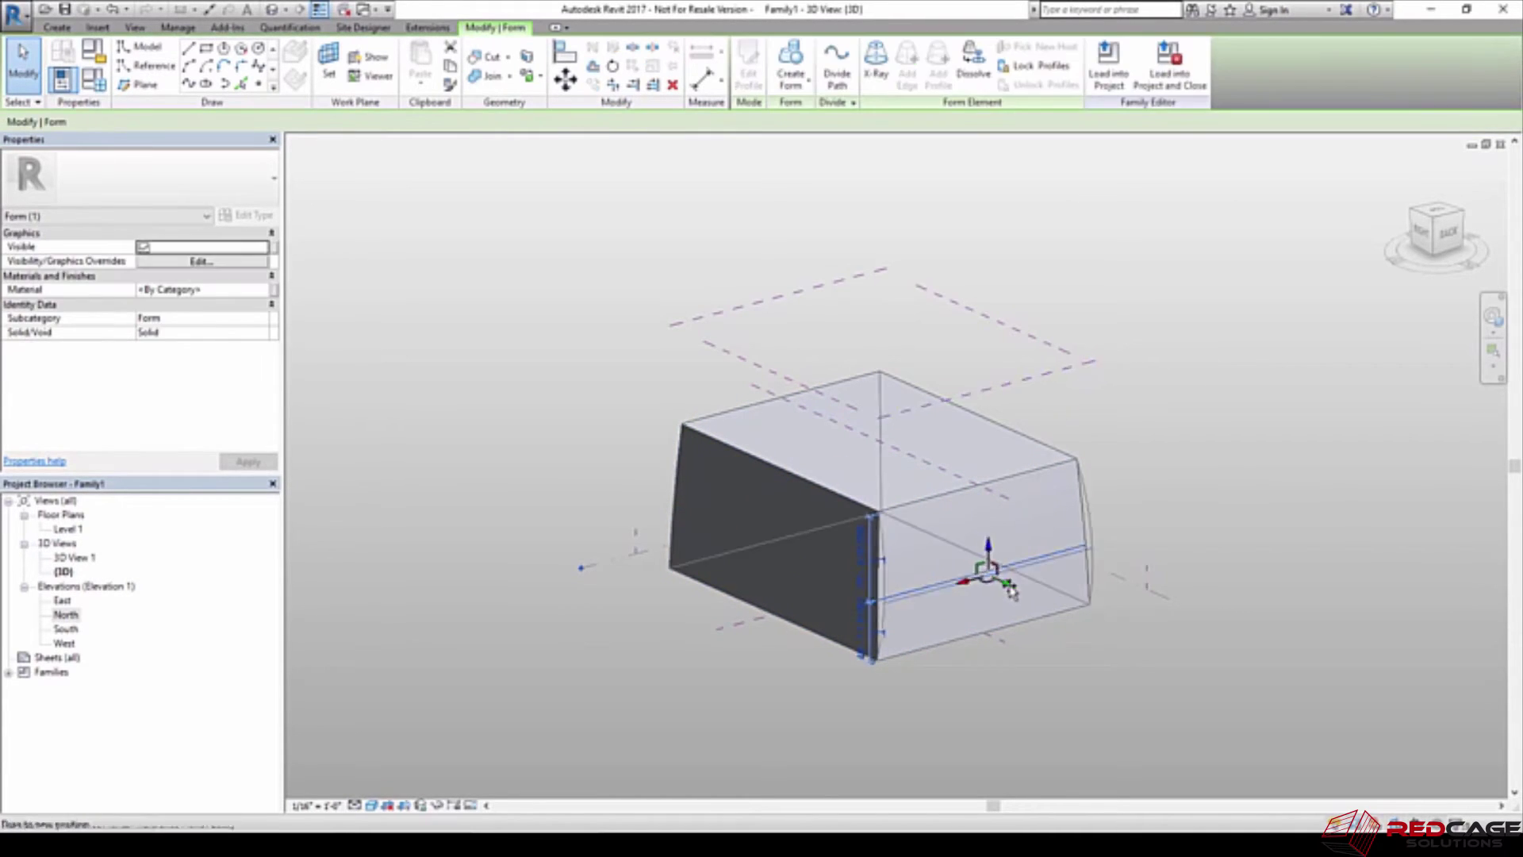
mouse_move(1011, 591)
mouse_down()
mouse_move(1030, 606)
mouse_move(987, 604)
mouse_up()
shift+middle_drag(987, 604, 861, 548)
Dissolve the curved form into its three stacked profile outlines
click(930, 683)
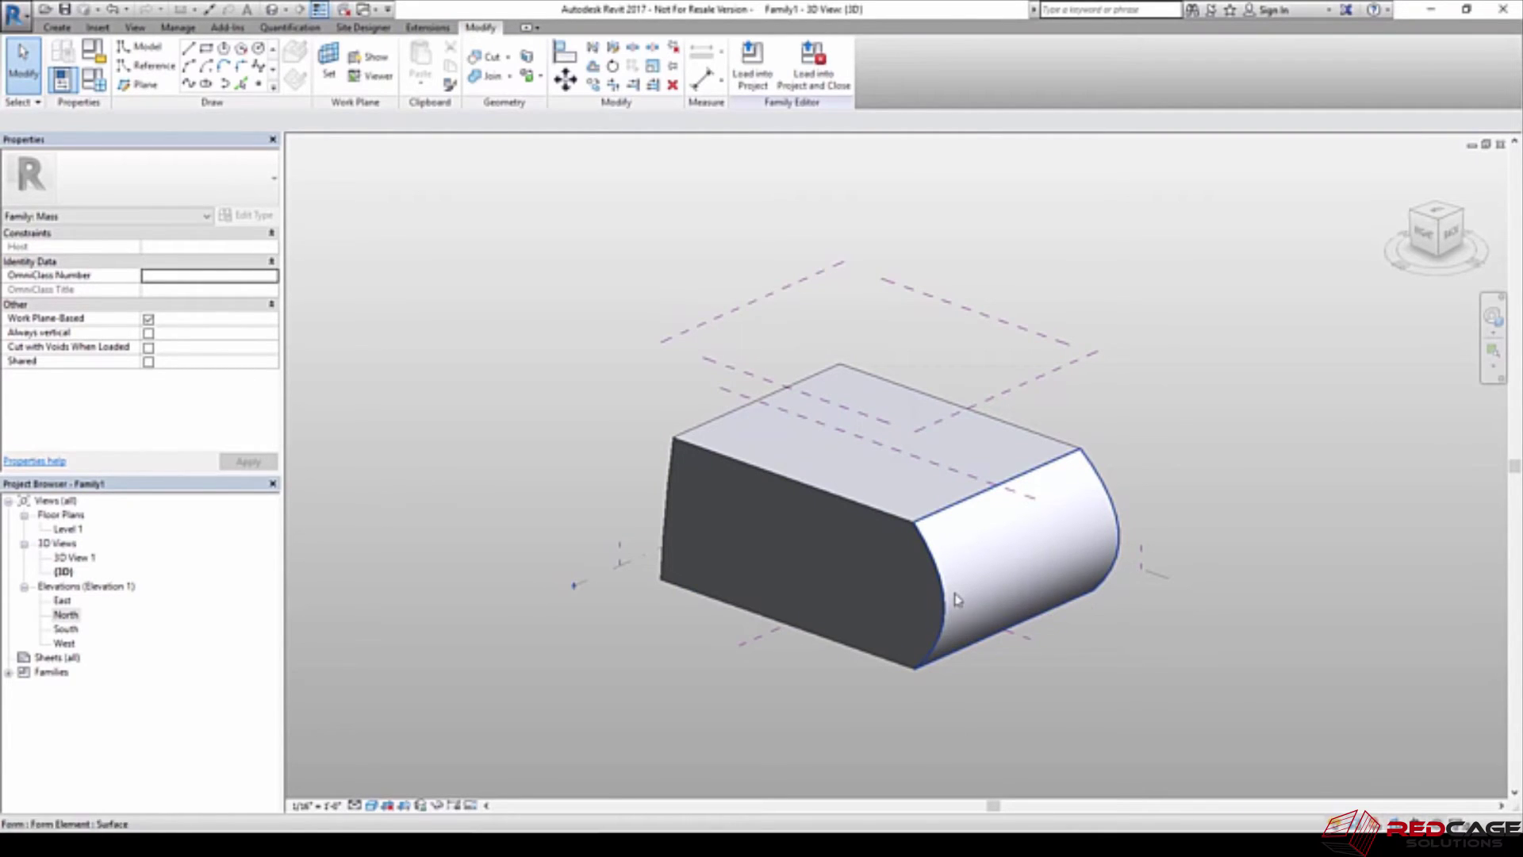
click(830, 543)
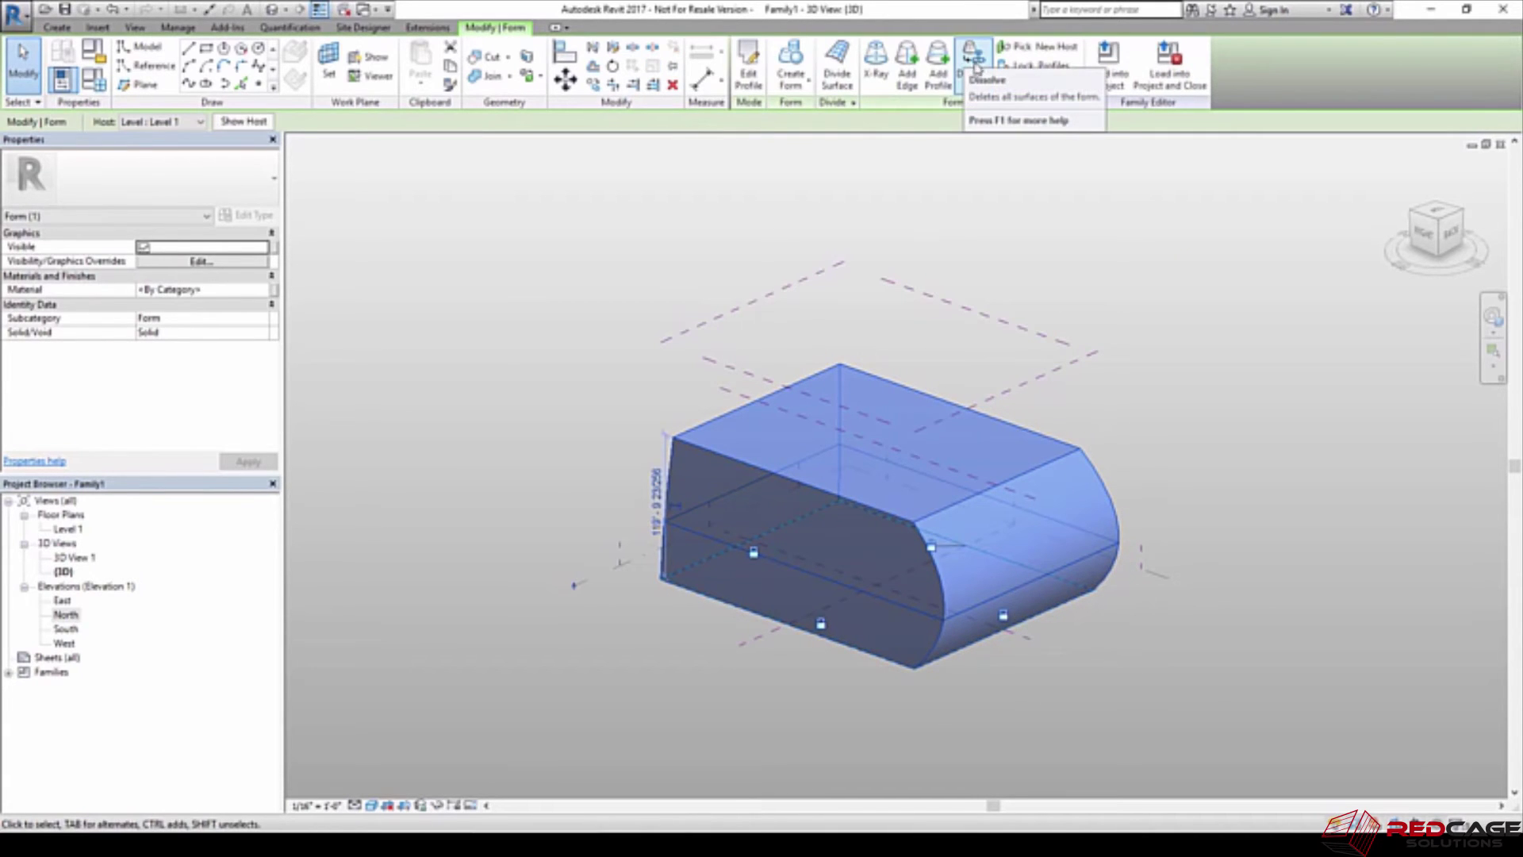
click(974, 62)
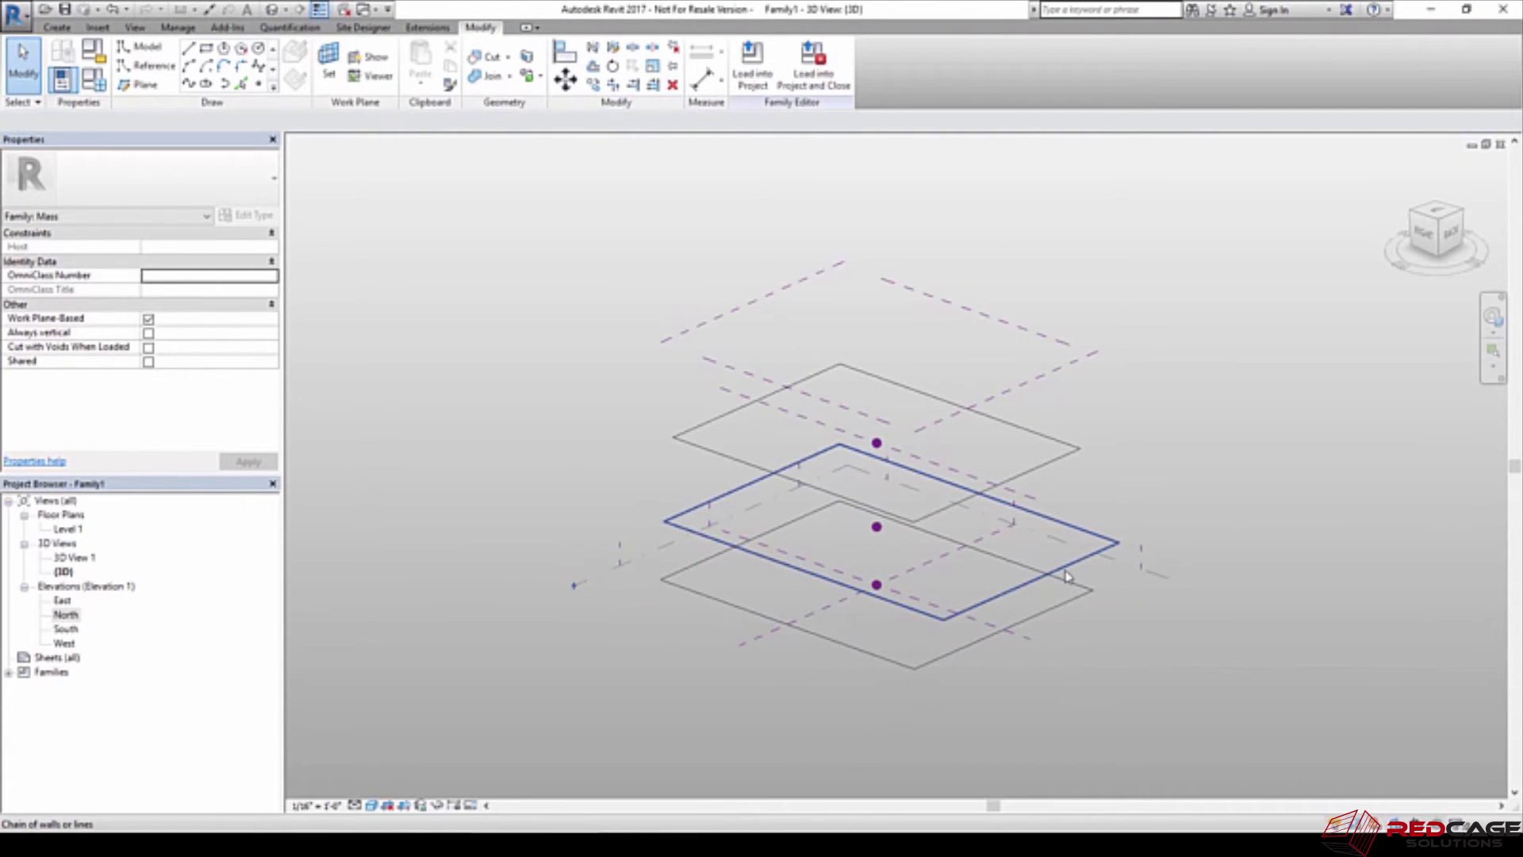
Delete the middle and top profile outlines, leaving only the bottom one
click(1095, 537)
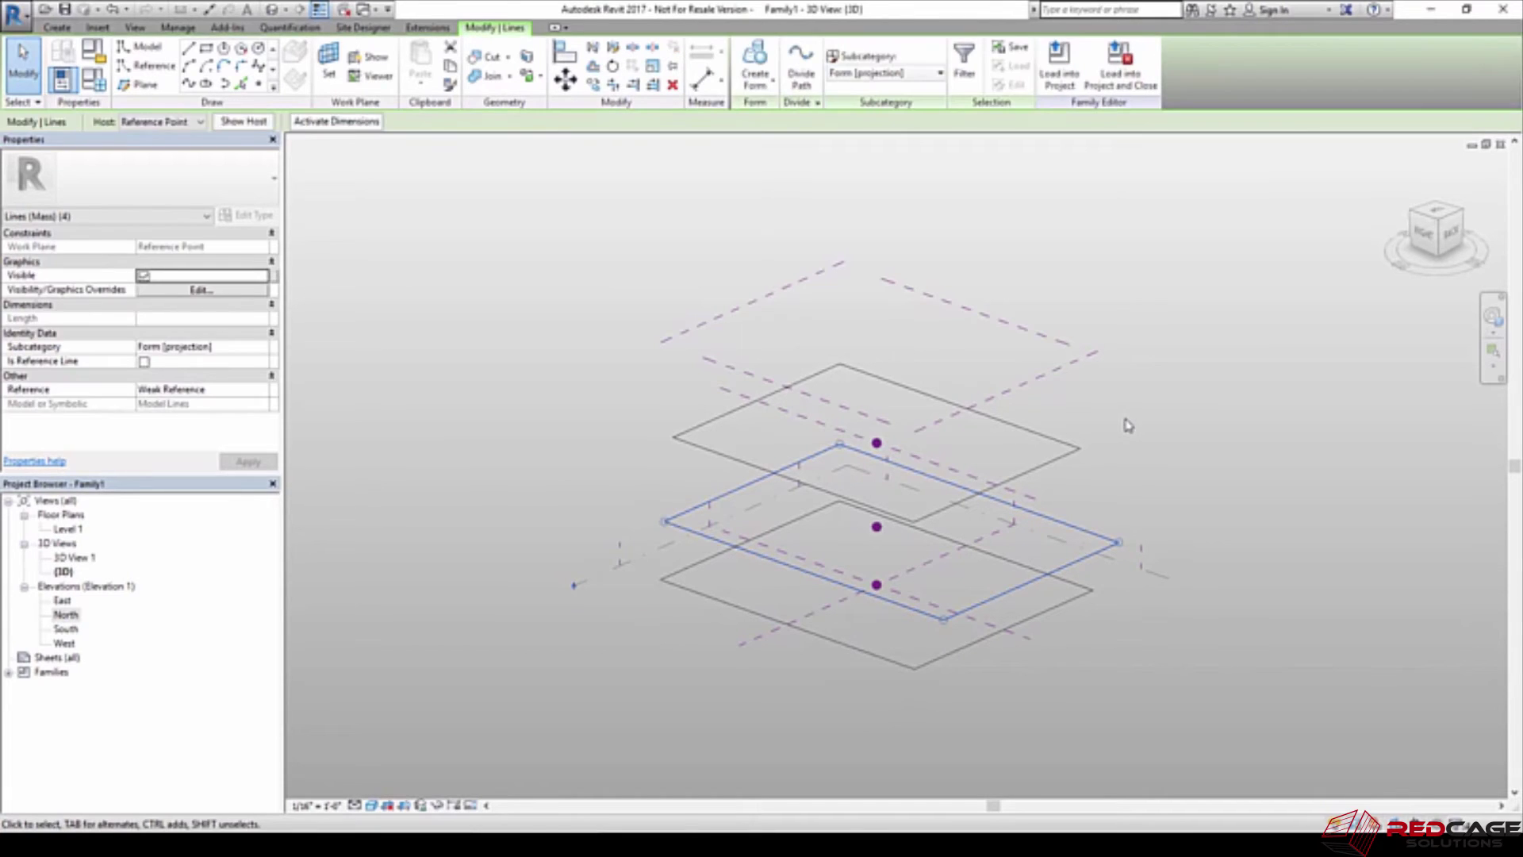
key(Delete)
click(1055, 440)
key(Delete)
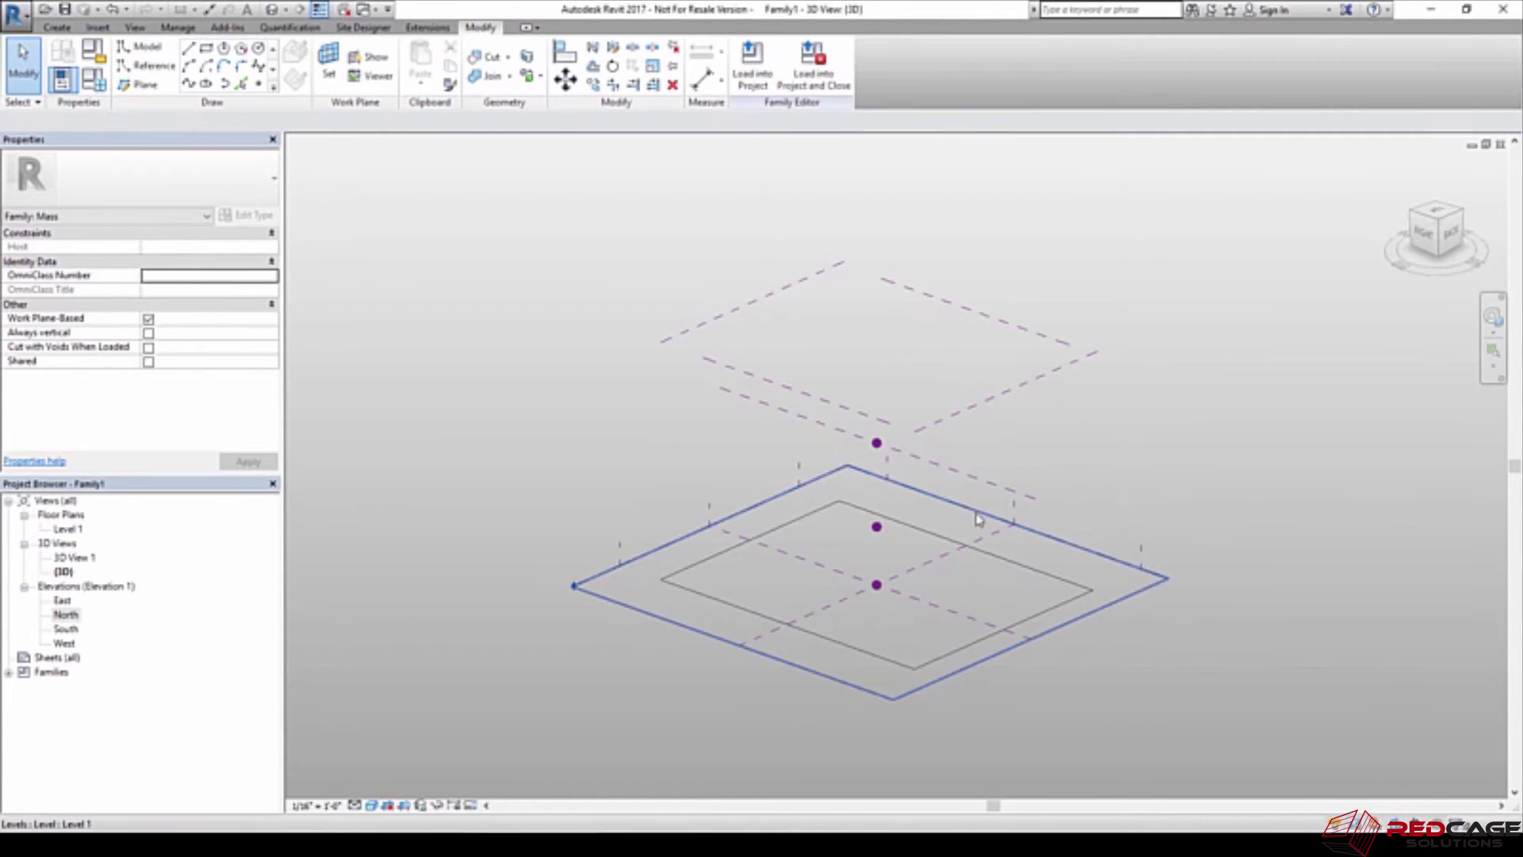
Extrude the remaining bottom outline into a solid form box
click(842, 648)
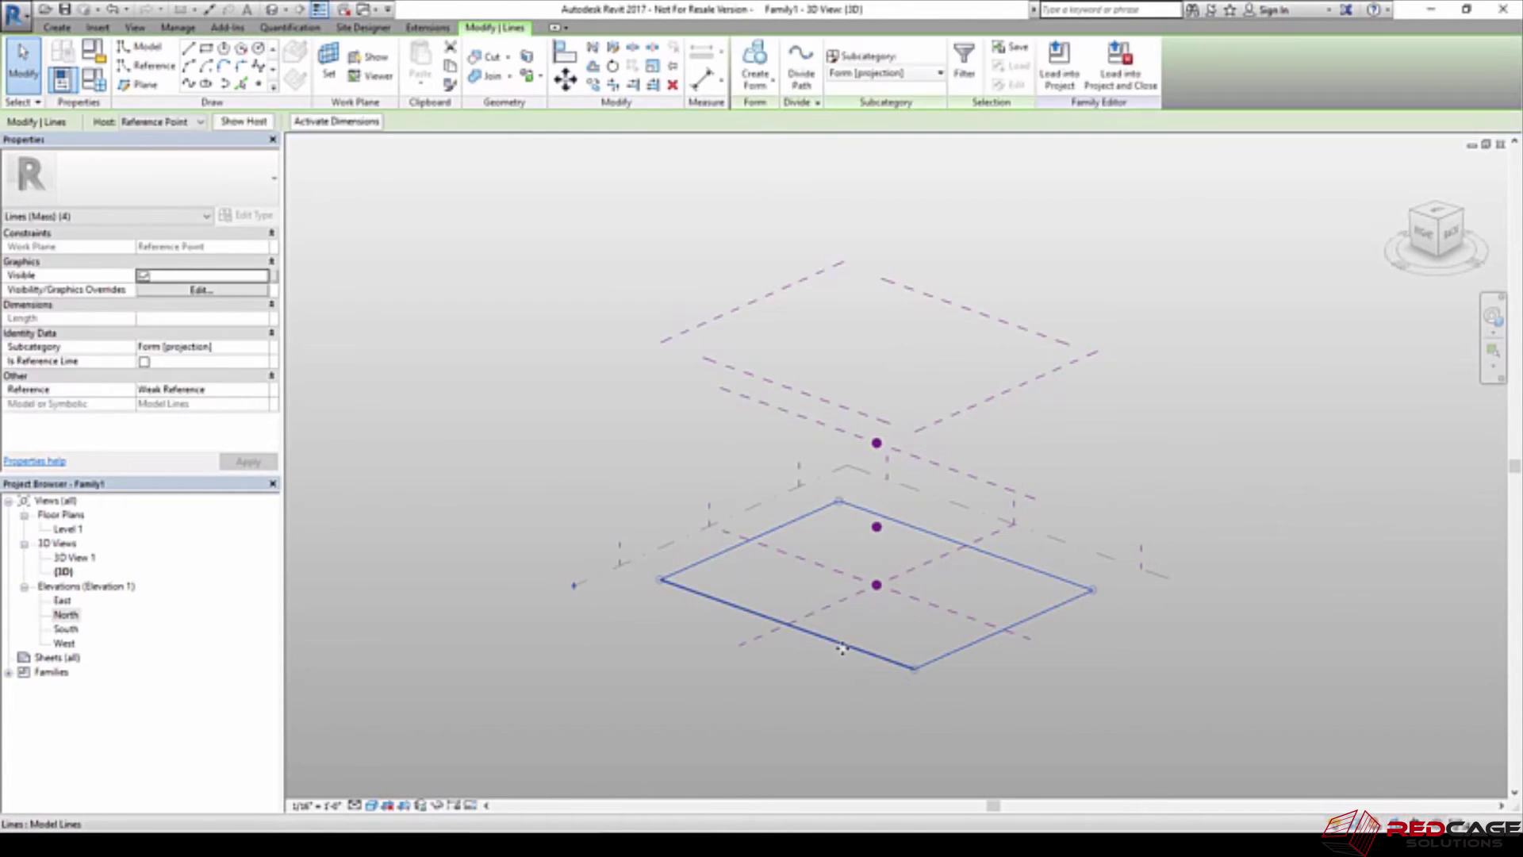
click(755, 84)
click(781, 131)
key(Escape)
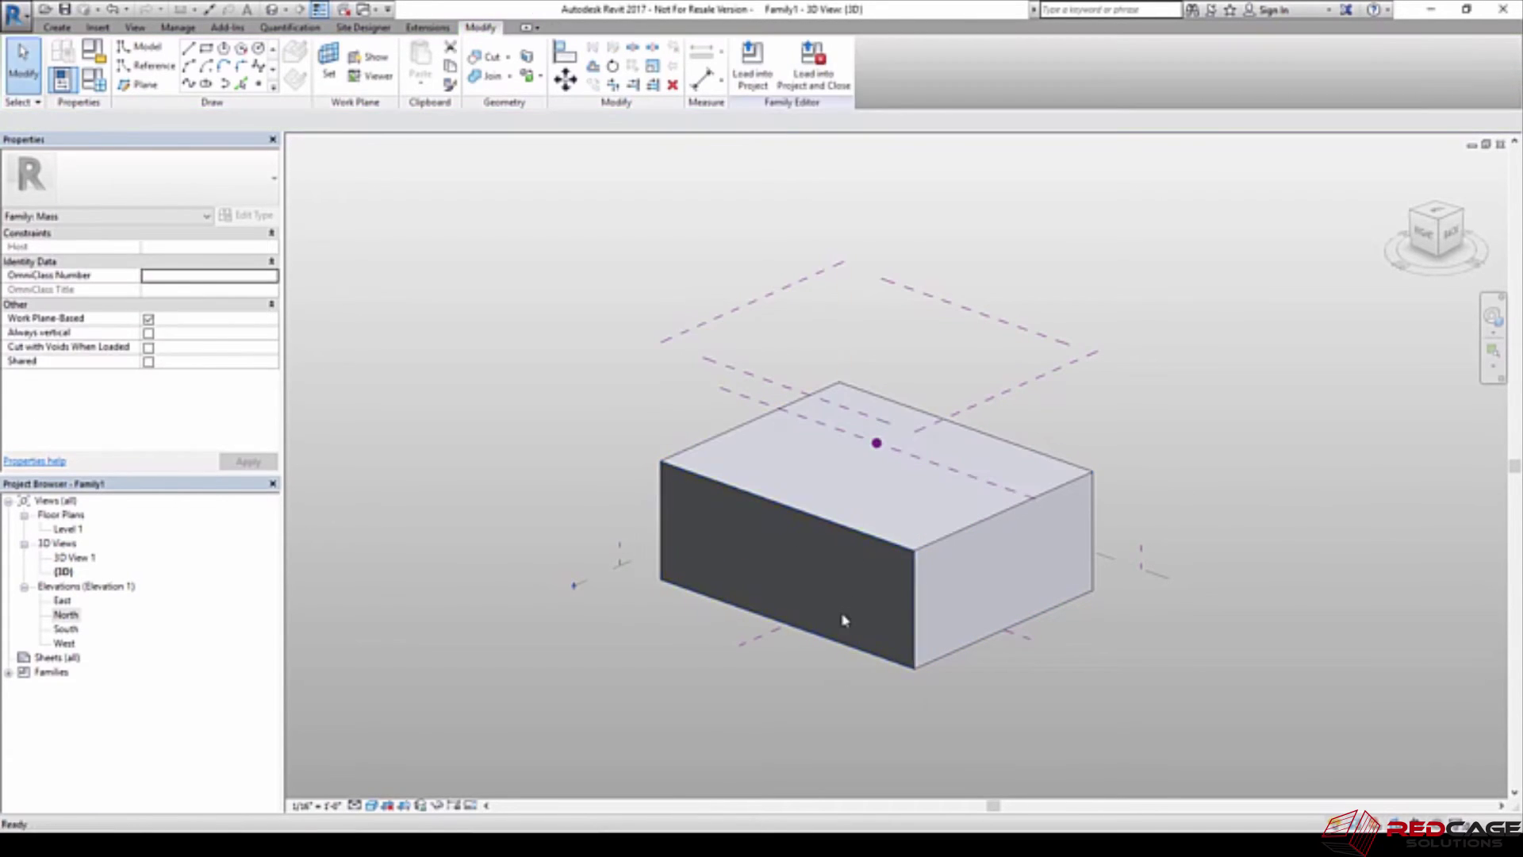
In the Right view, align the box's top edge to the Top reference plane and lock it
click(1442, 242)
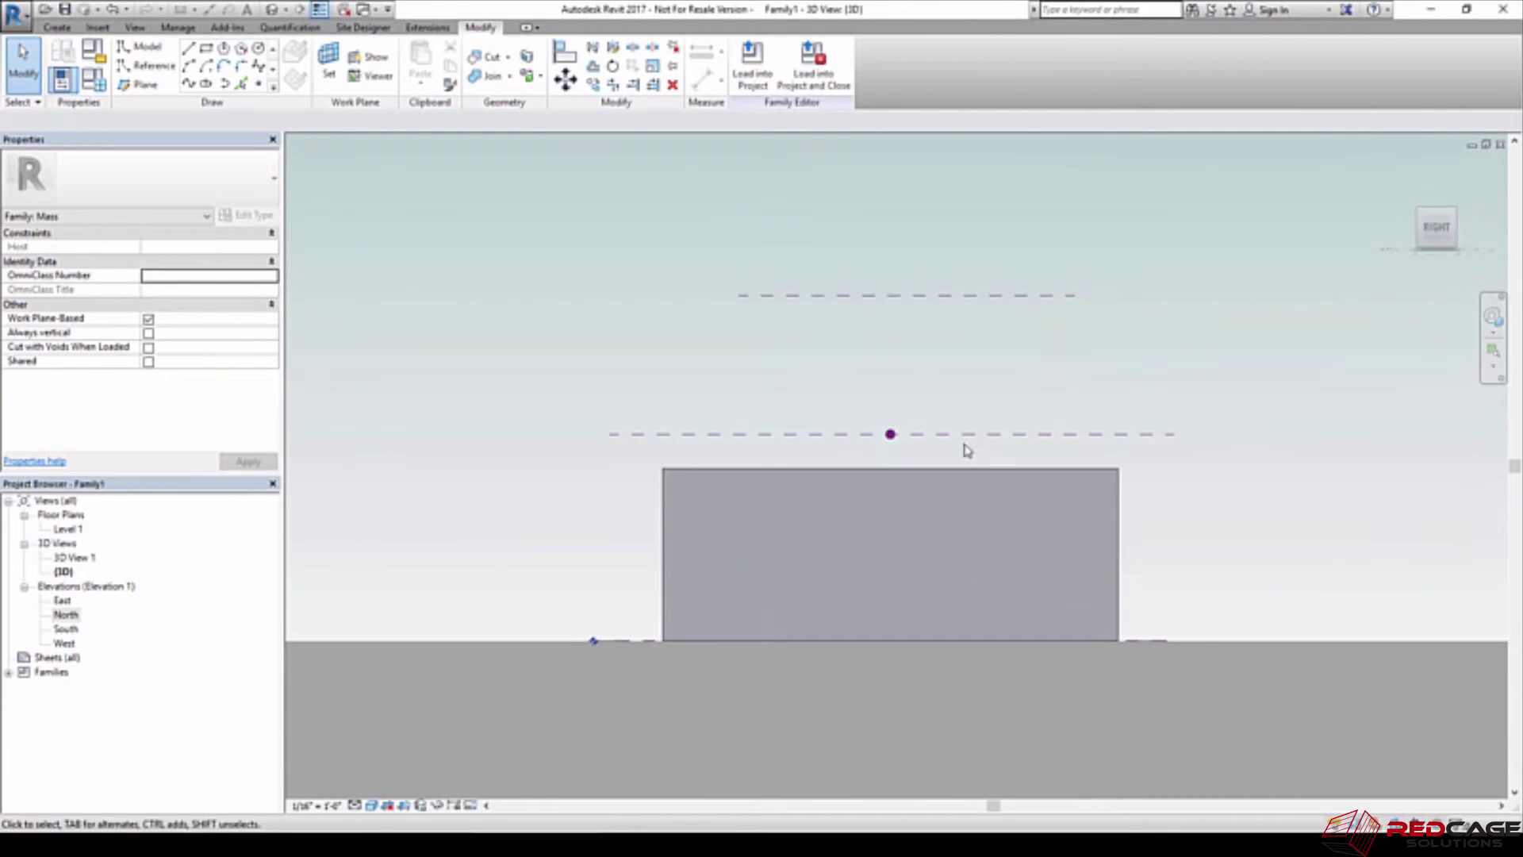
click(974, 440)
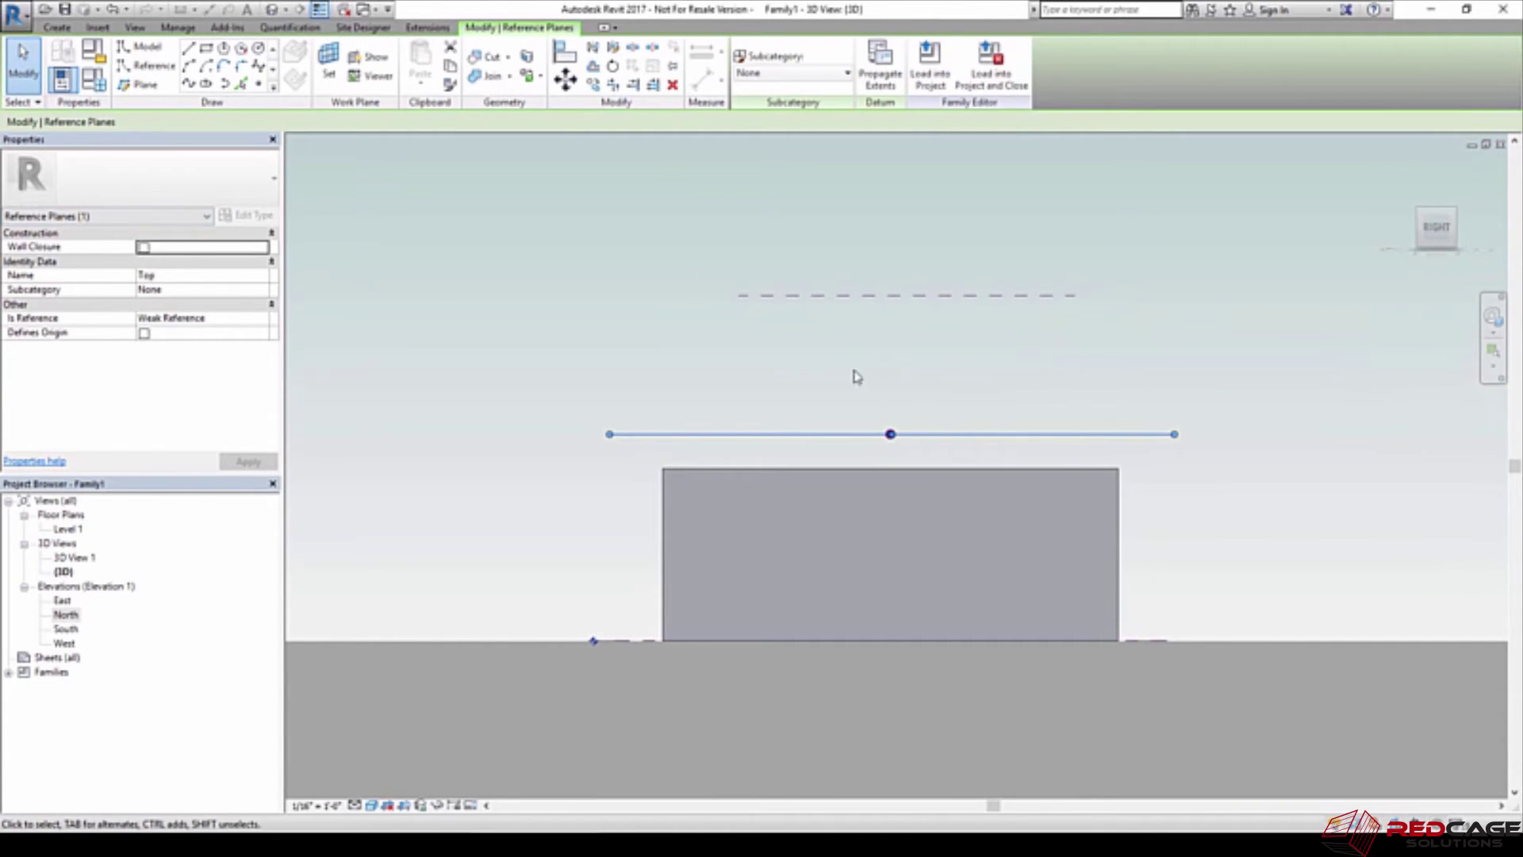
click(960, 420)
click(1037, 298)
click(1158, 458)
key(a)
key(l)
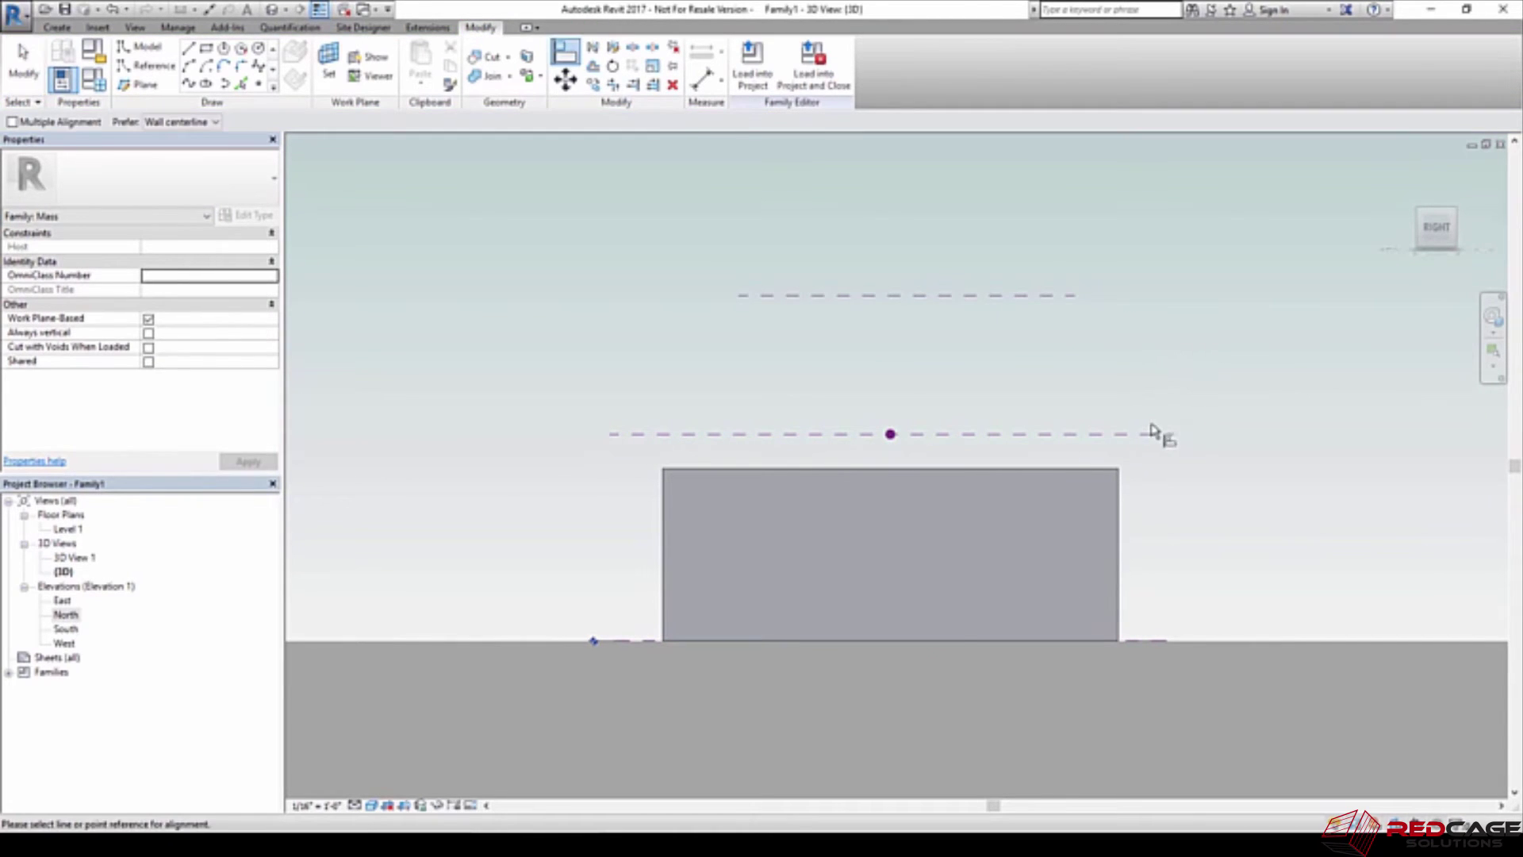
click(1152, 433)
click(1003, 470)
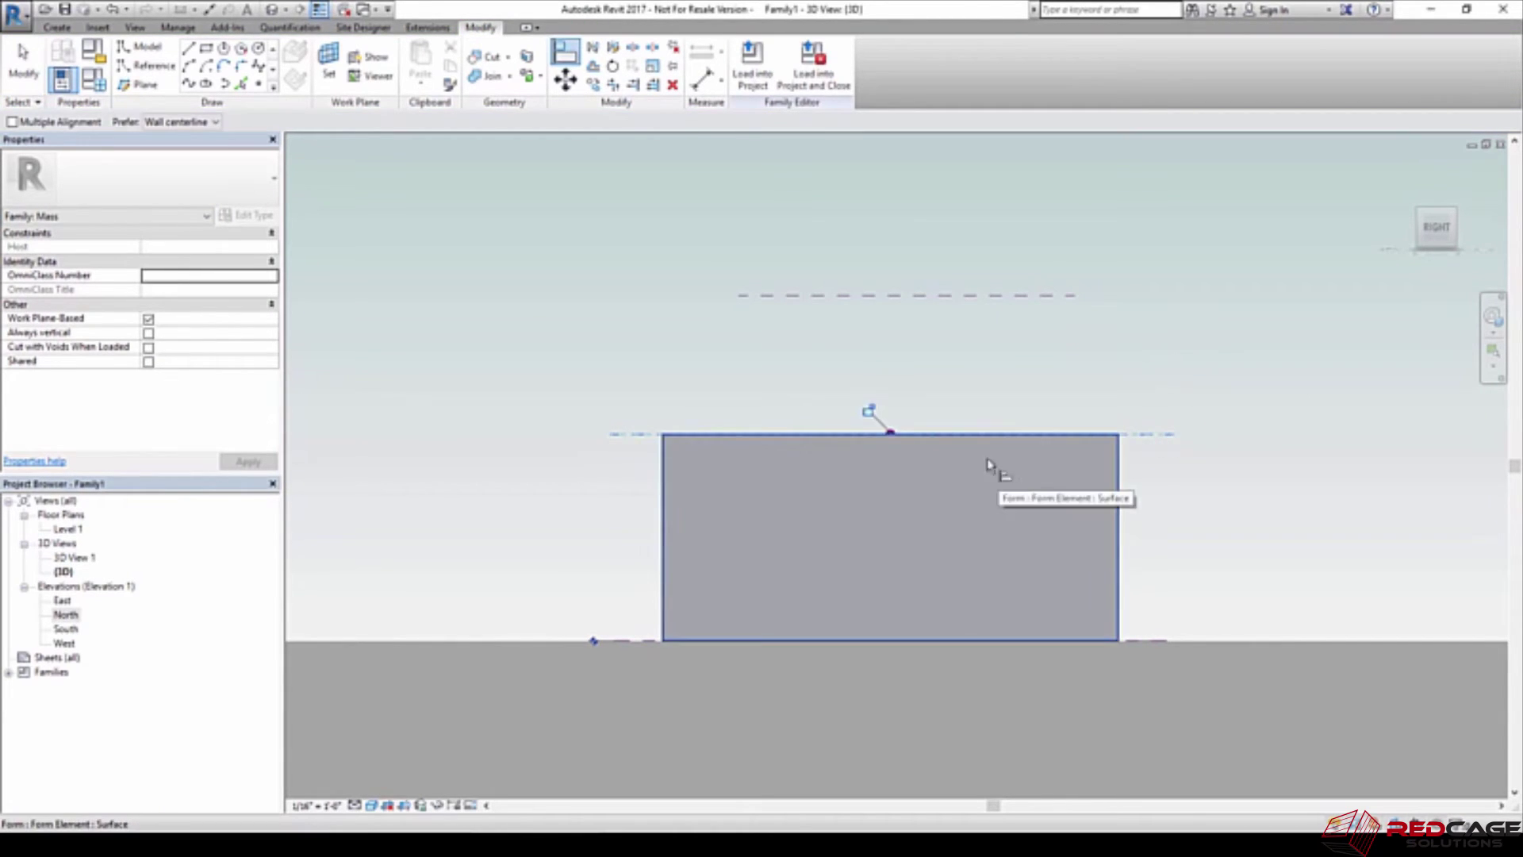
click(869, 411)
key(Escape)
key(Escape)
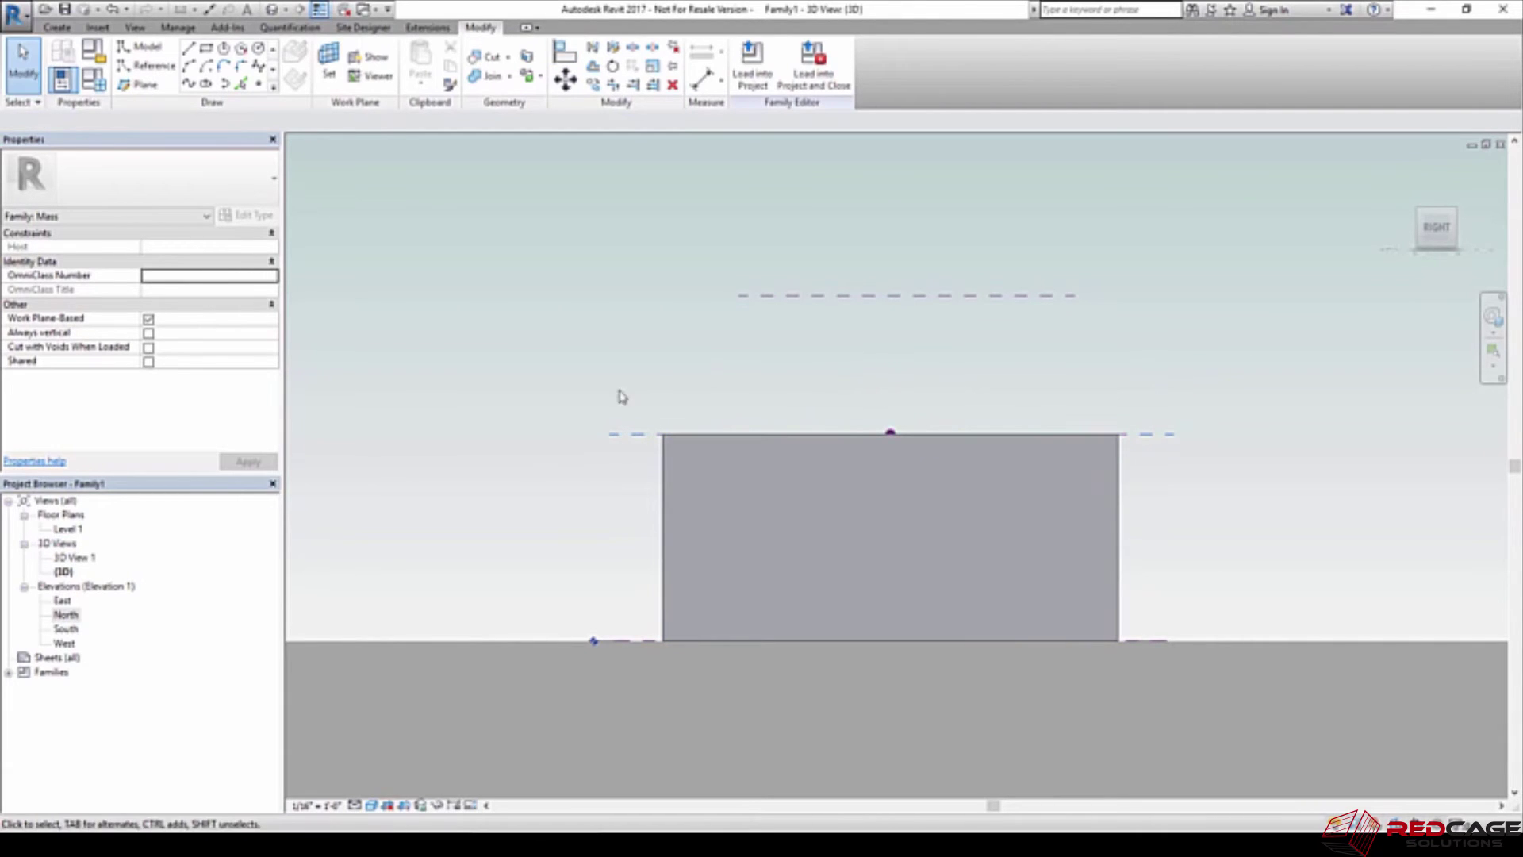
In 3D, align the box's left face to the Right reference plane using AL
shift+middle_drag(1047, 489, 1076, 675)
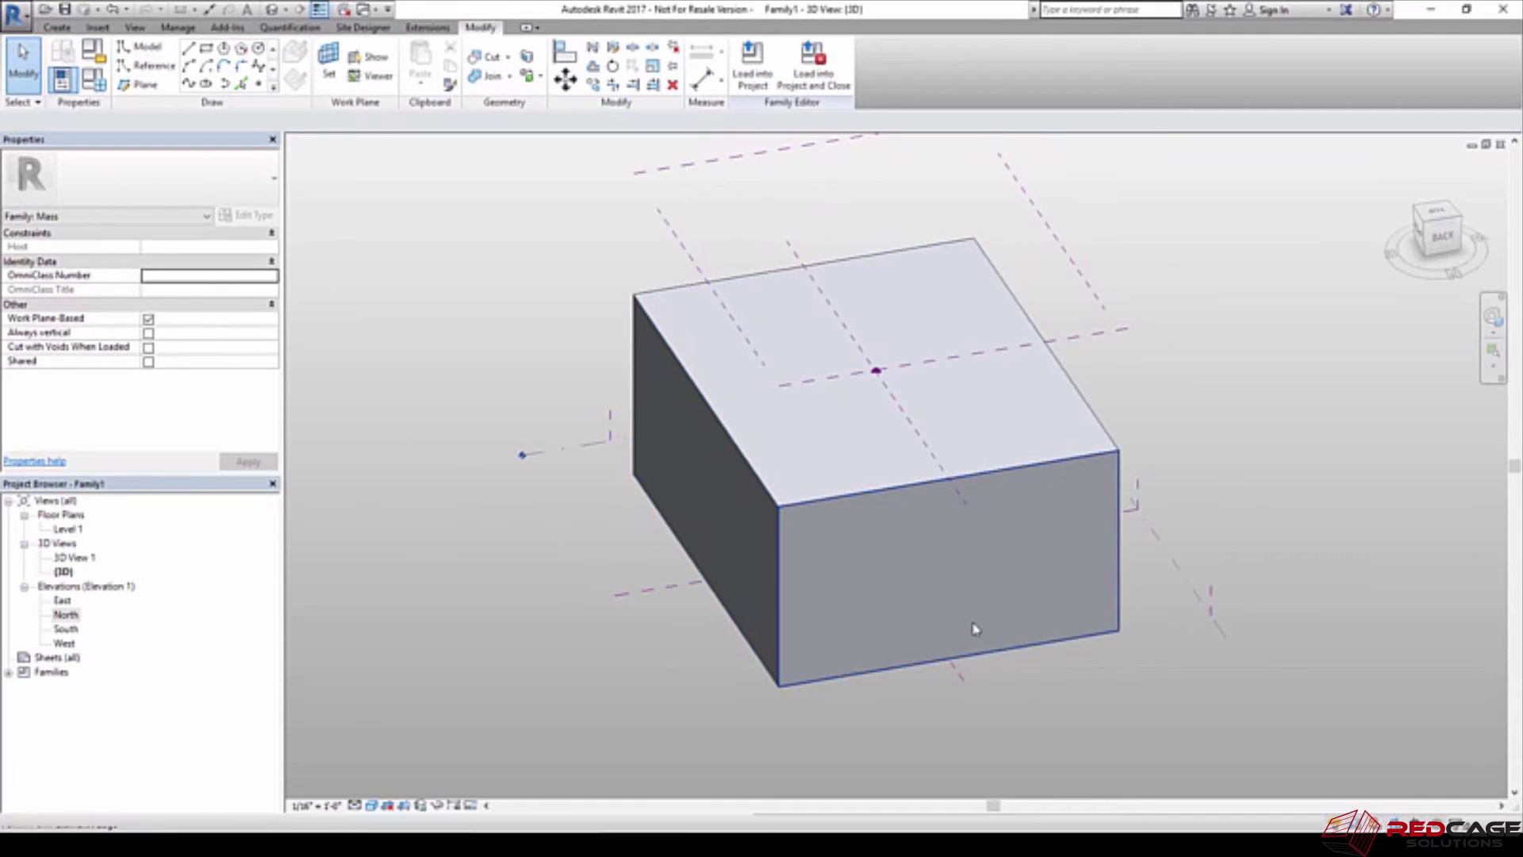
key(a)
key(l)
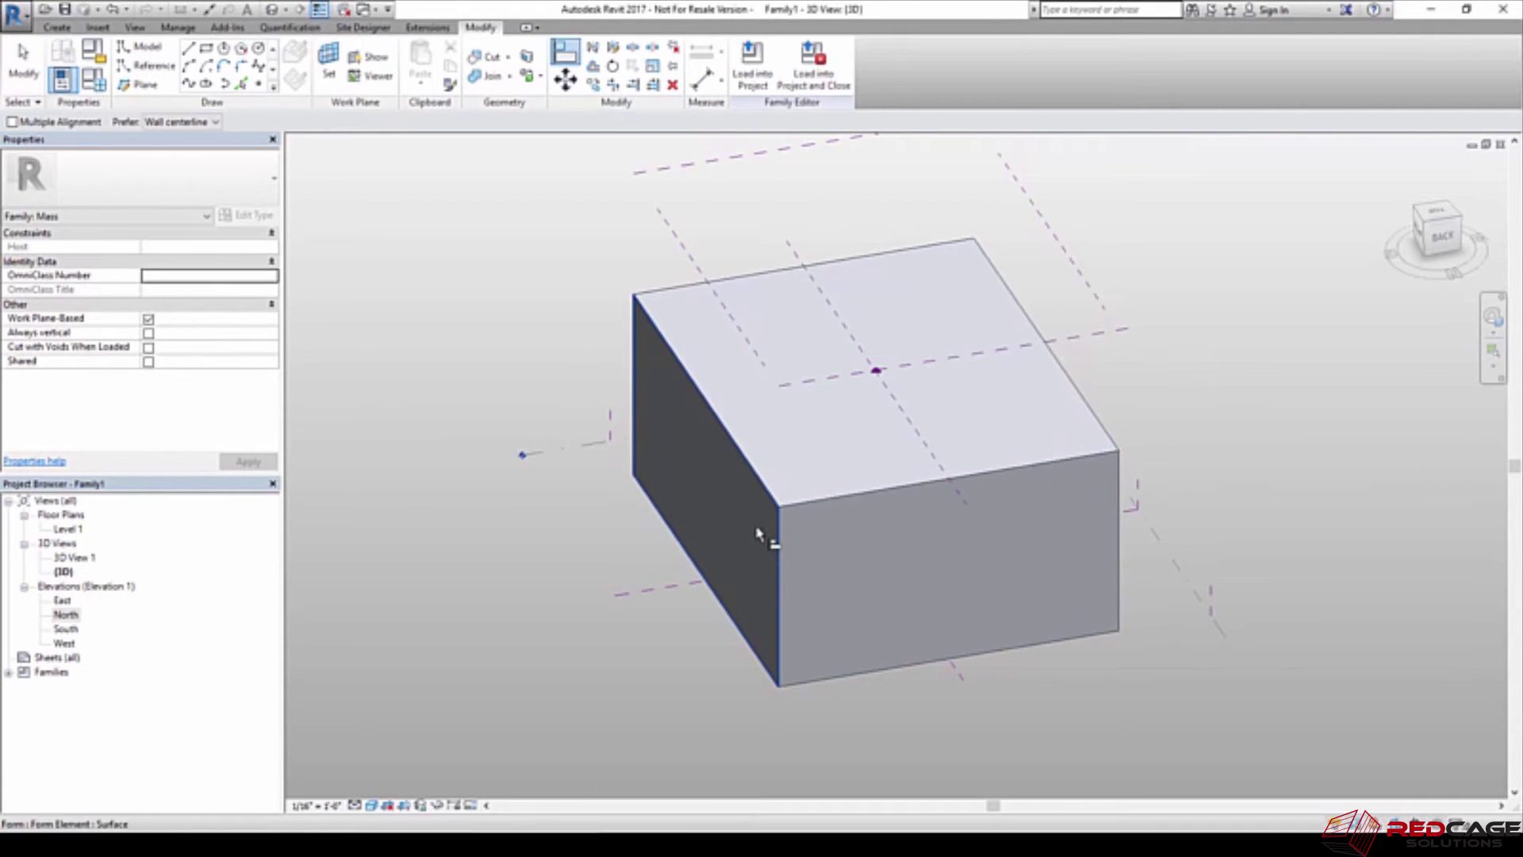
click(673, 242)
click(704, 498)
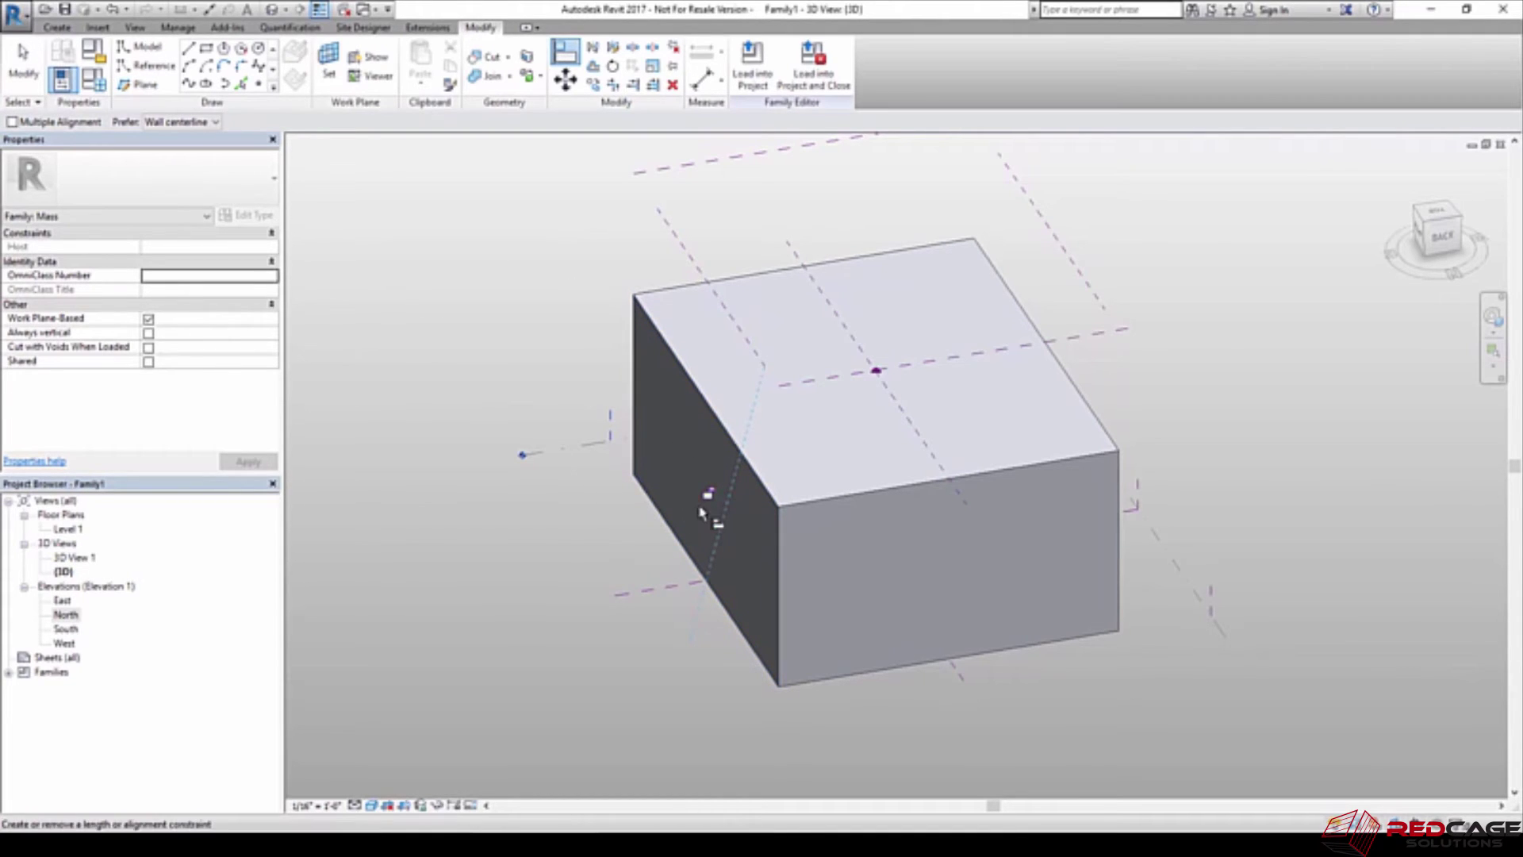
Align three more side faces of the mass to their matching reference planes
scroll(863, 614, down, 1)
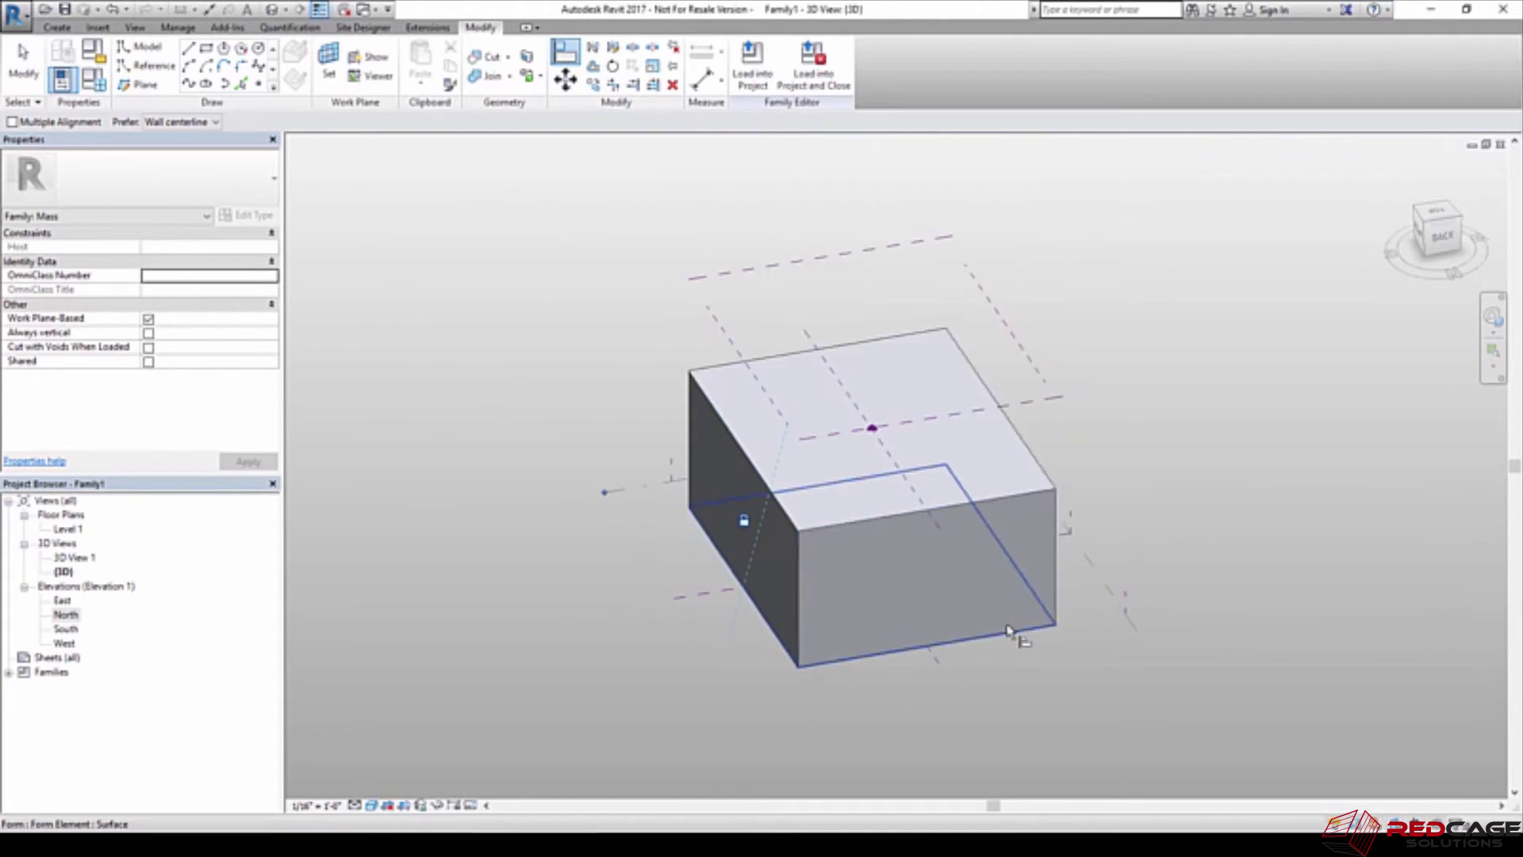
shift+middle_drag(863, 614, 697, 458)
click(696, 458)
click(710, 611)
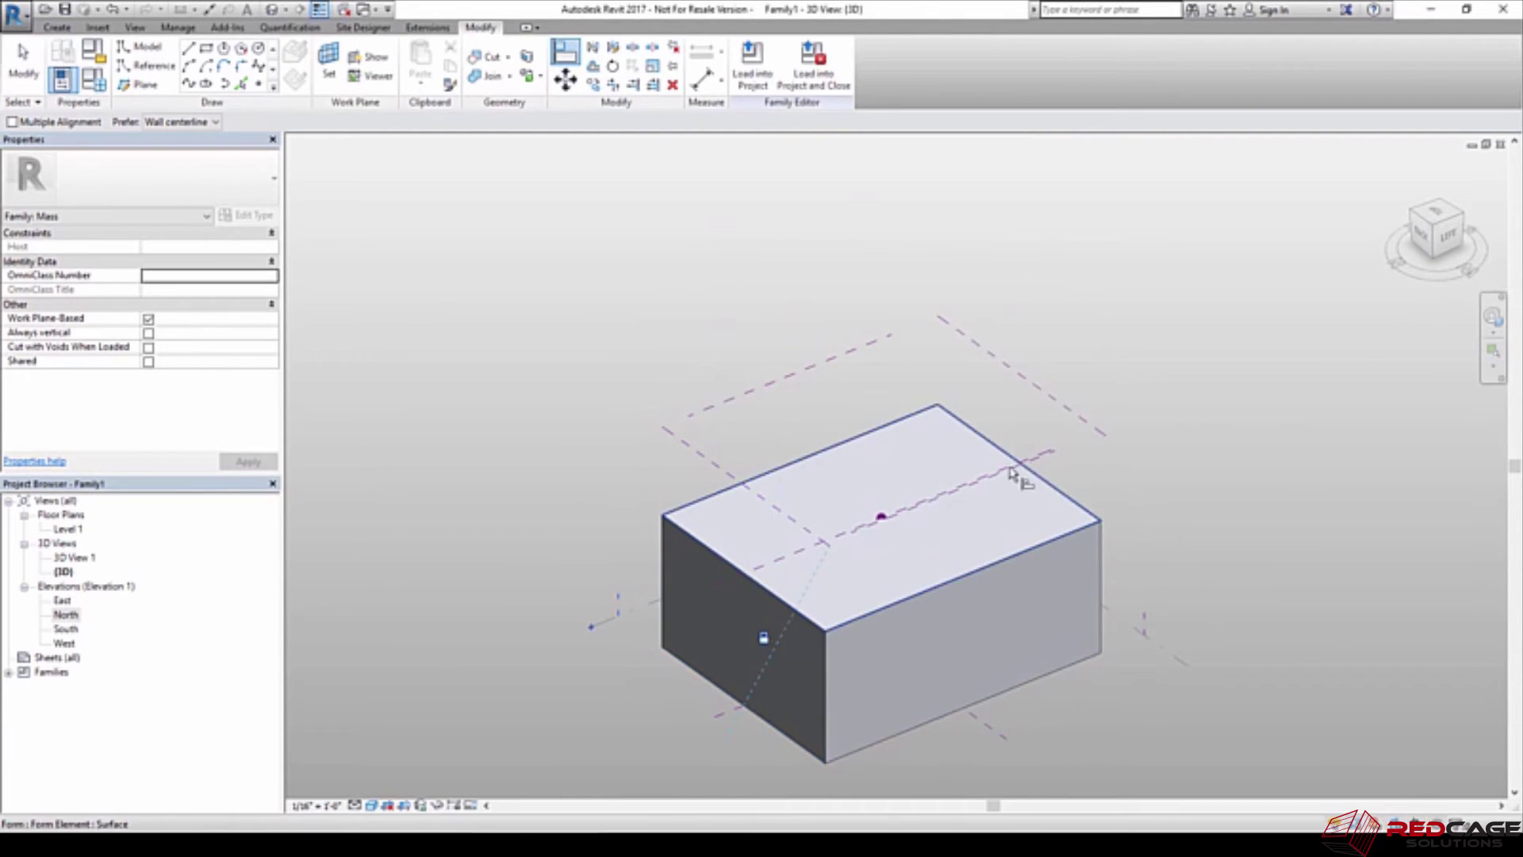
shift+middle_drag(1081, 503, 944, 409)
click(944, 409)
click(938, 625)
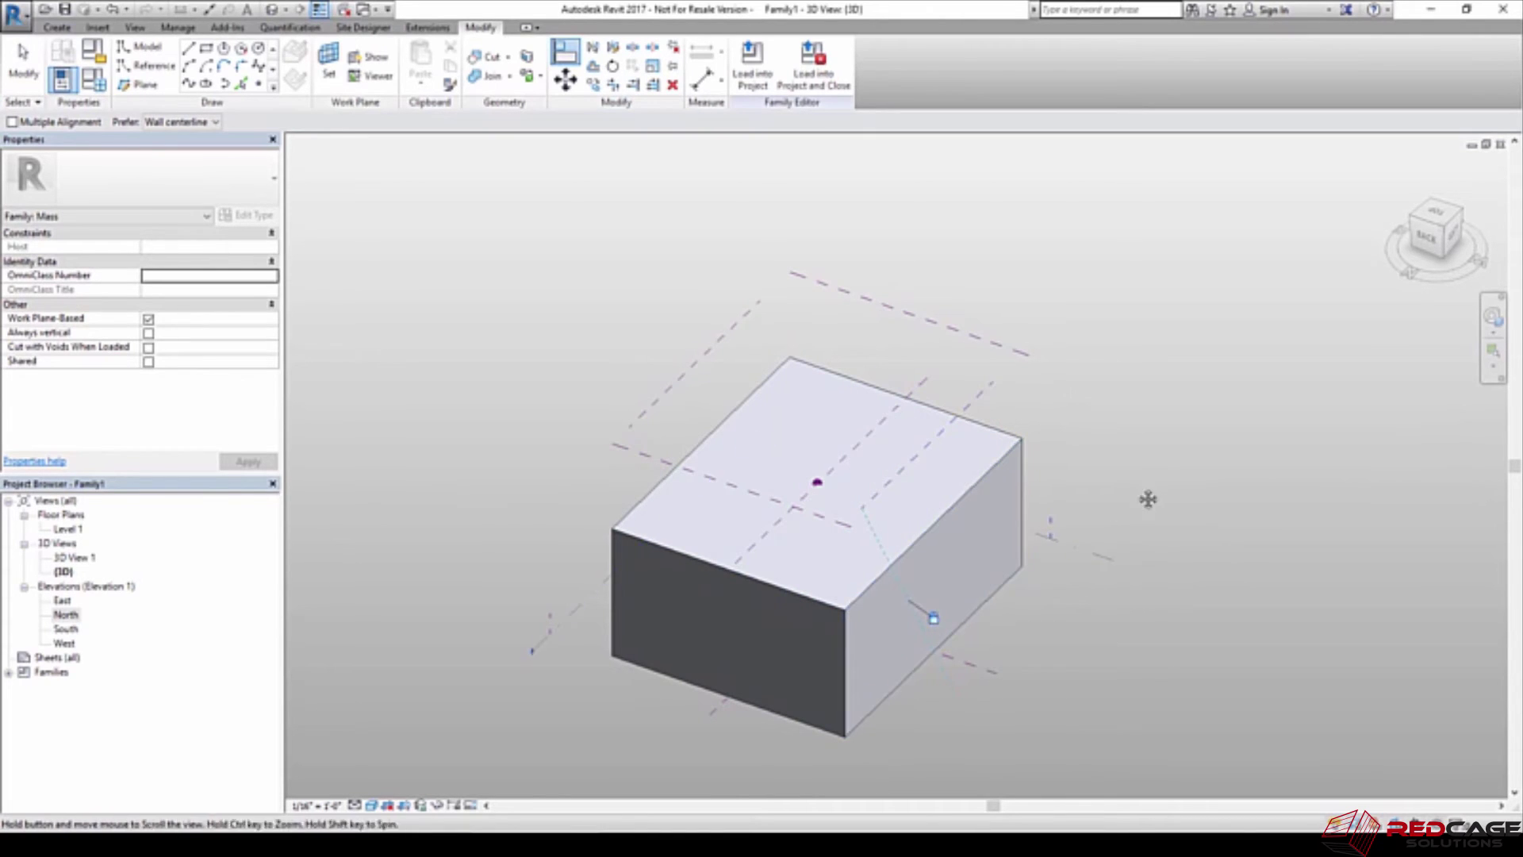
shift+middle_drag(1125, 510, 1326, 436)
click(1235, 429)
click(1189, 604)
Orbit the view around the mass to look at its back side
scroll(913, 418, down, 1)
middle_drag(912, 418, 1163, 349)
right_click(561, 367)
click(585, 373)
shift+middle_drag(642, 559, 701, 511)
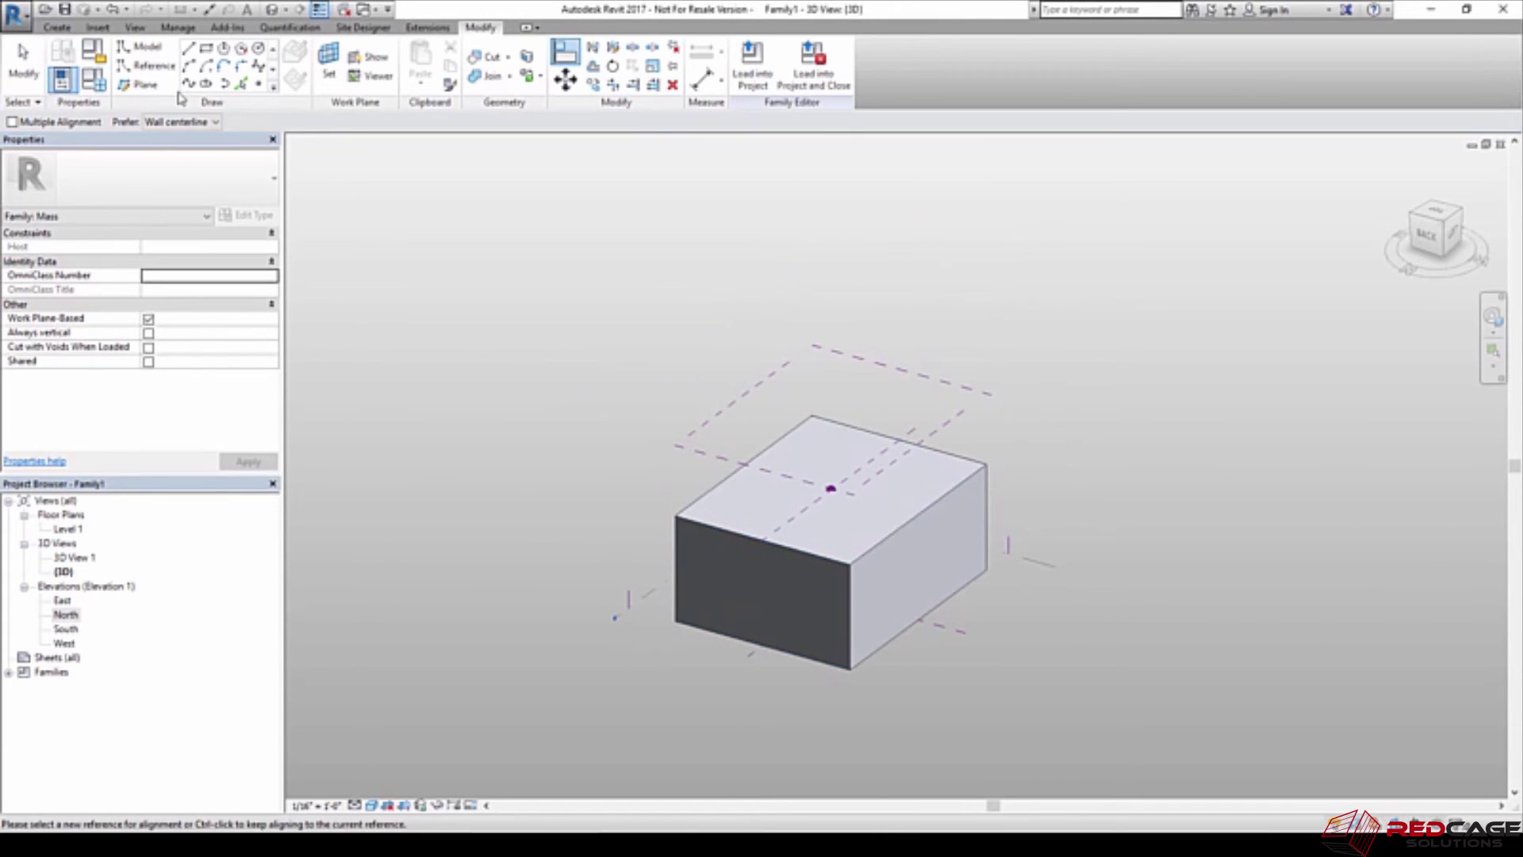
In Family Types, set Mass Height 56', Mass Length 120' and Mass Width 80', and apply
middle_drag(643, 441, 843, 419)
click(92, 79)
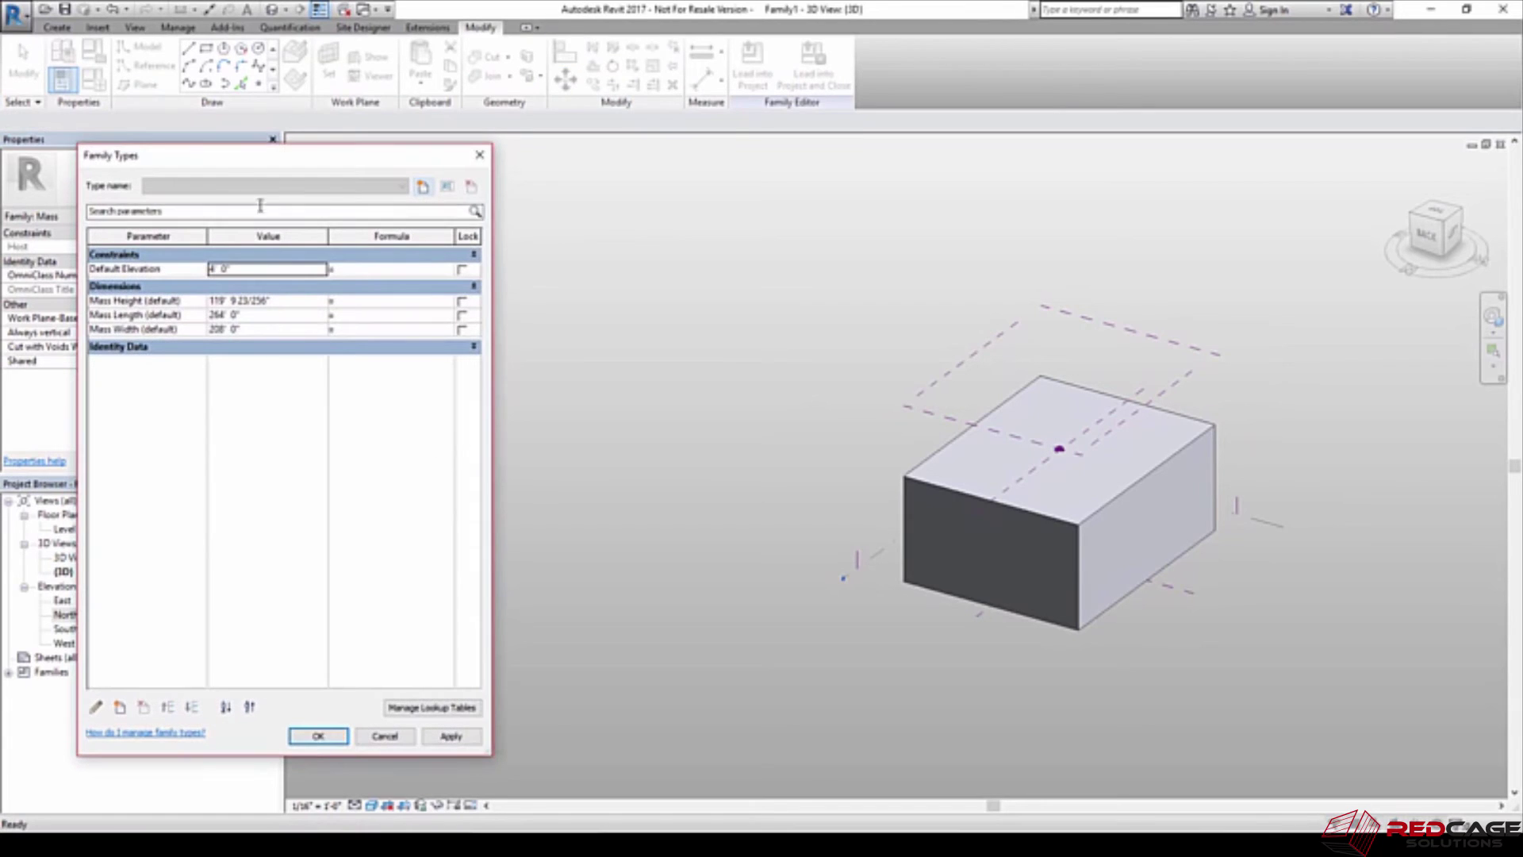
drag(233, 164, 537, 179)
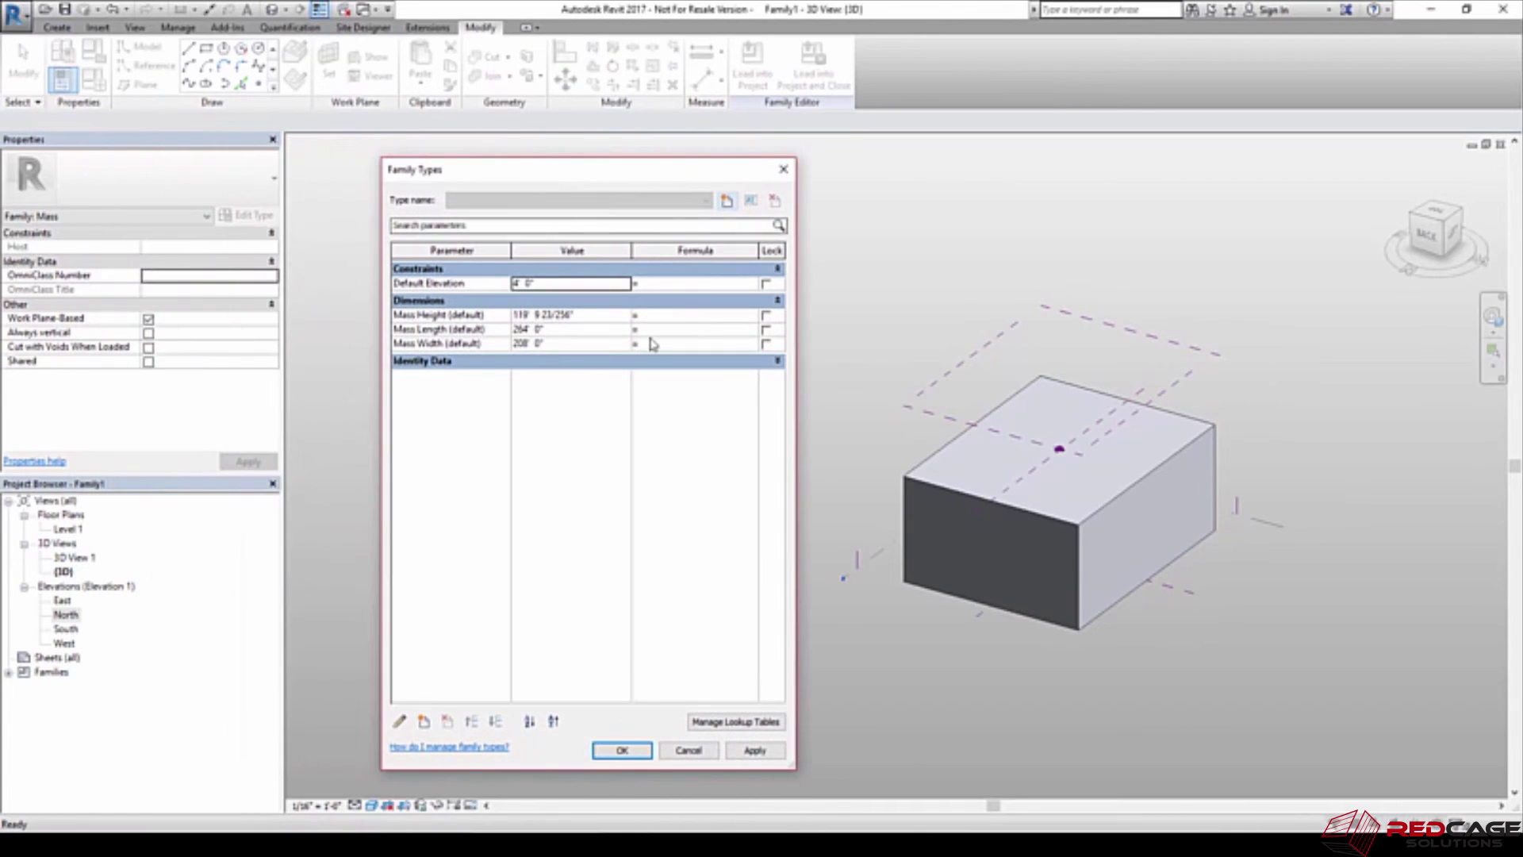
click(582, 315)
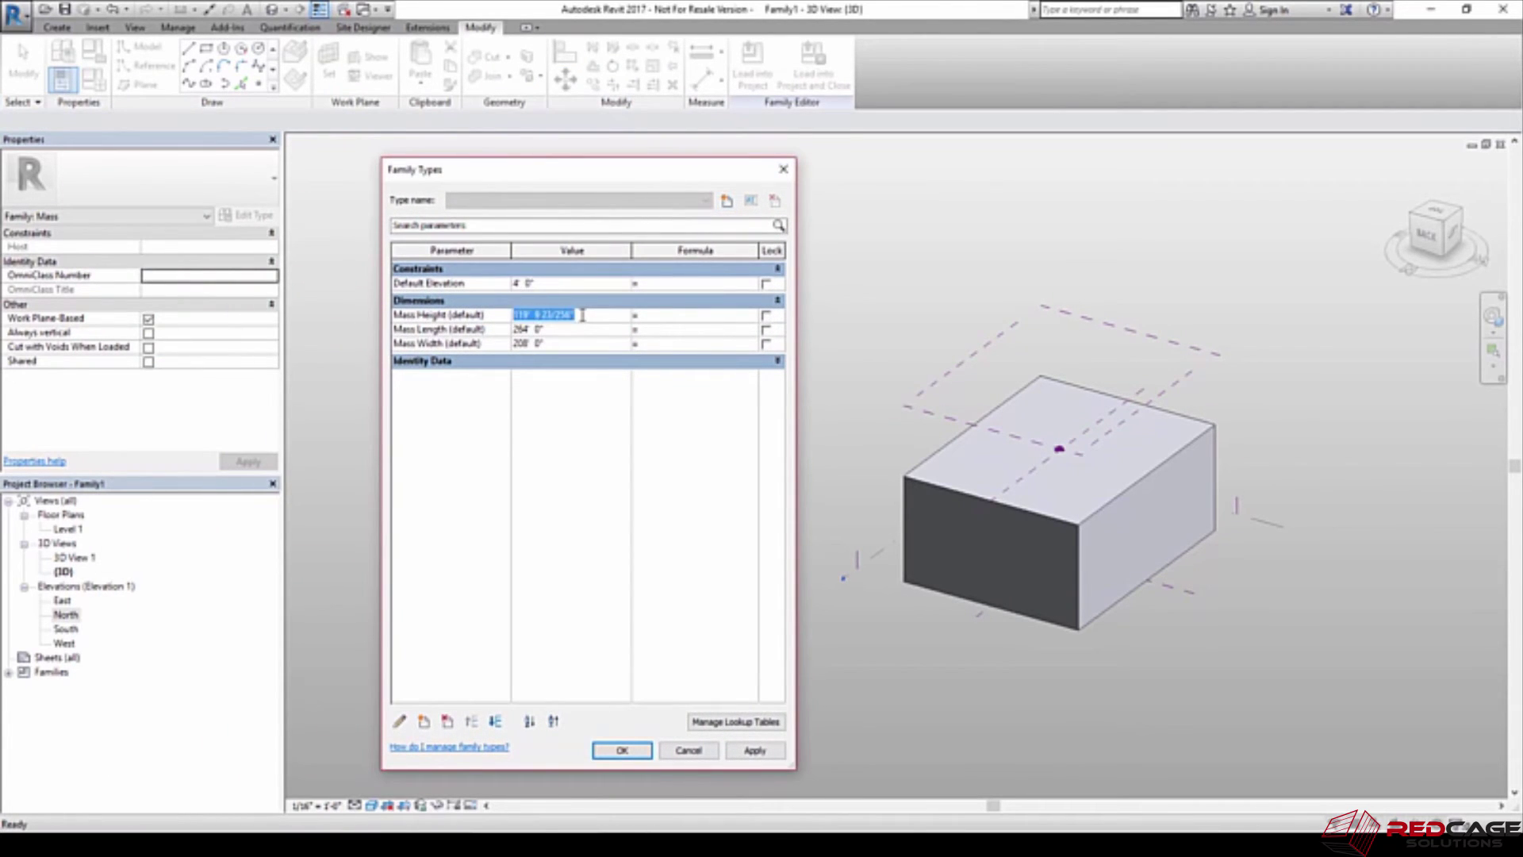
text(56)
click(564, 330)
text(120)
click(556, 345)
text(8)
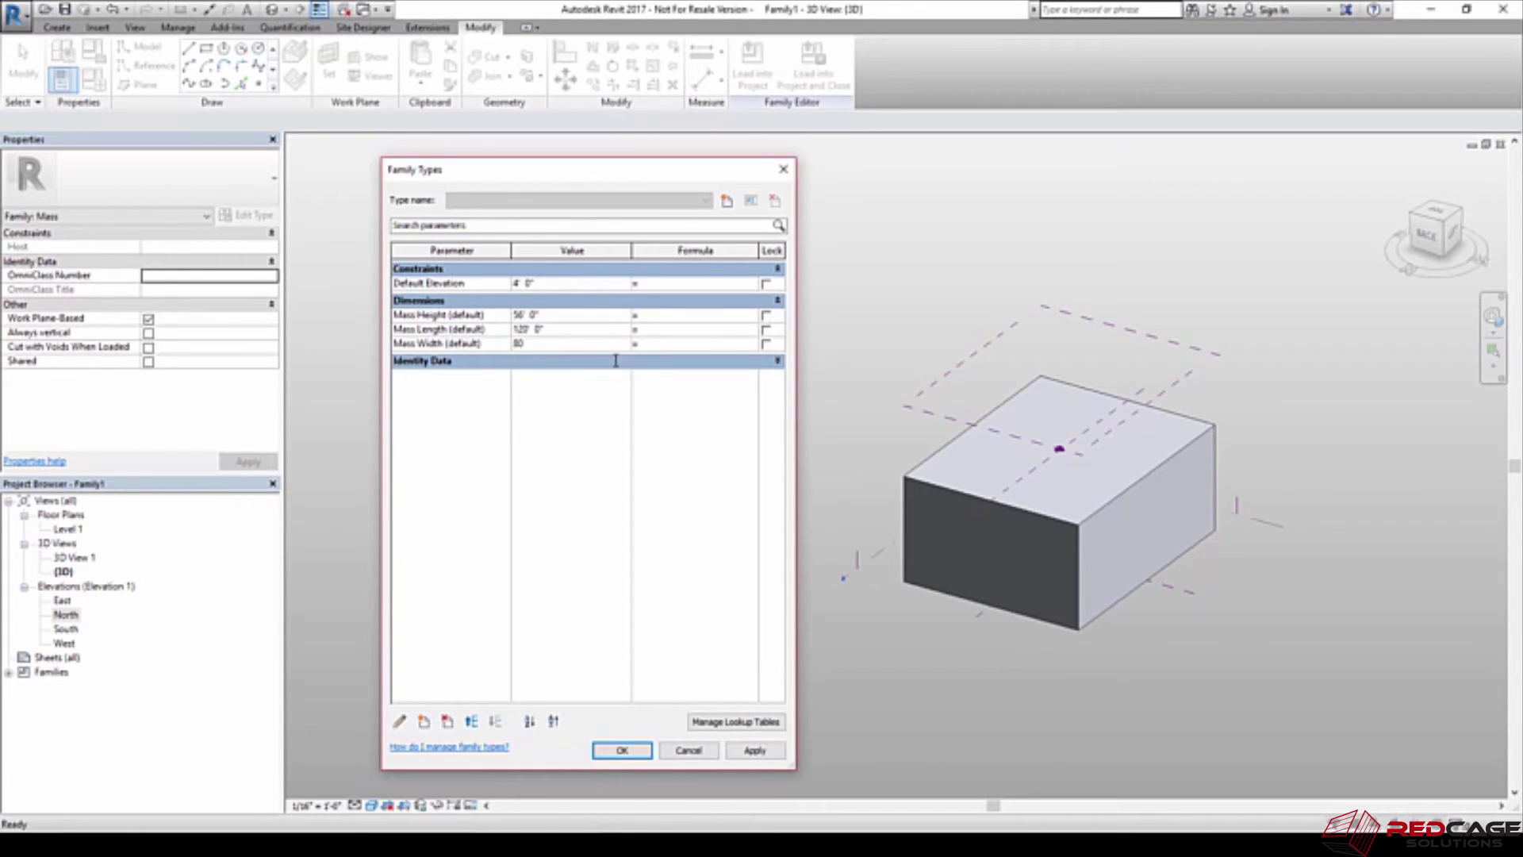
text(0)
click(756, 752)
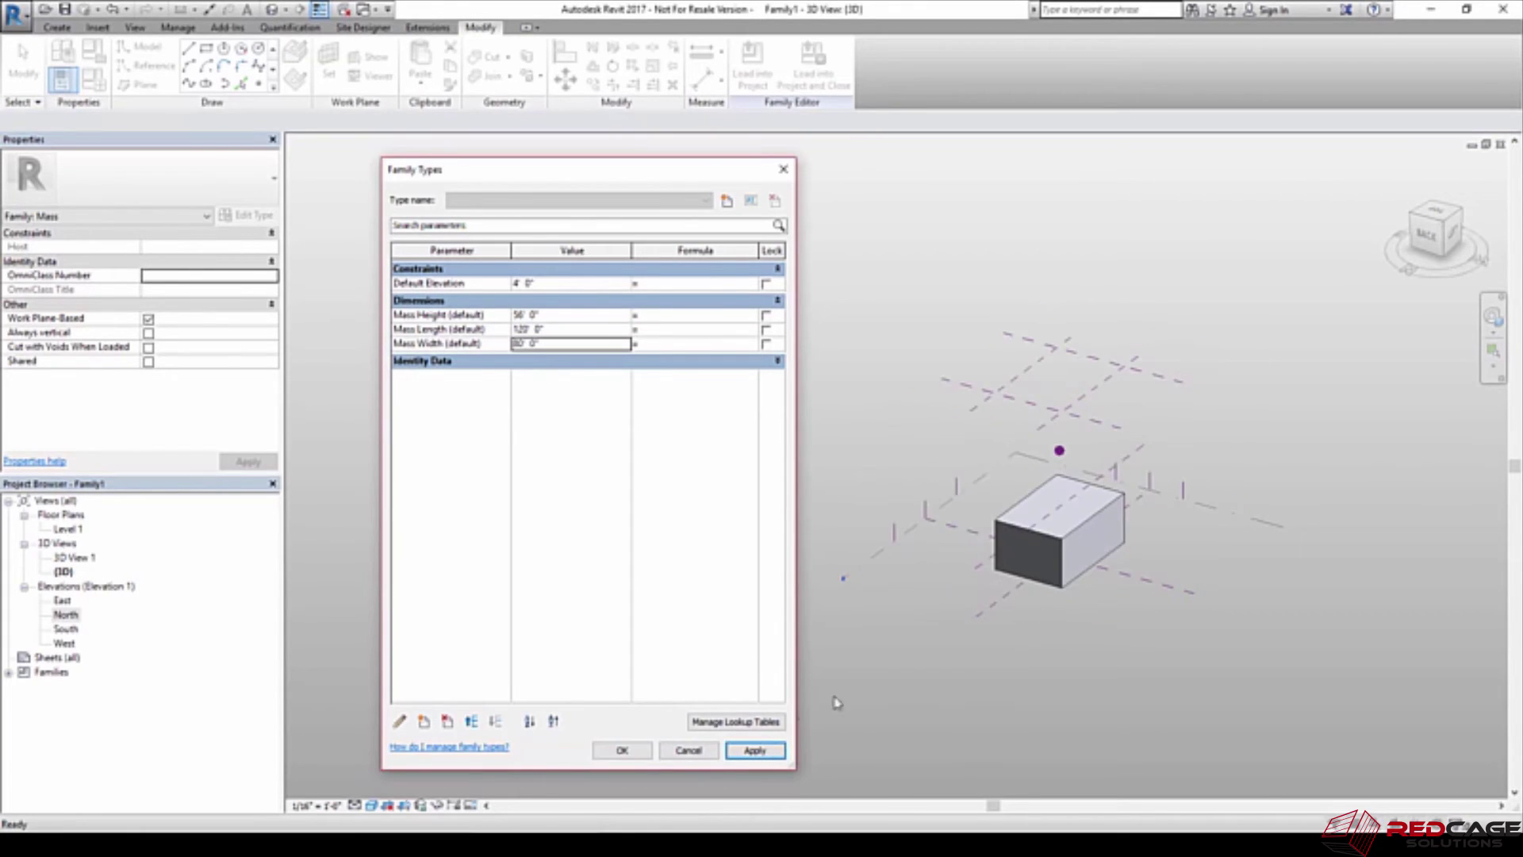
click(622, 749)
Briefly resume Align to inspect the mass's right back side, then end the command
key(a)
key(l)
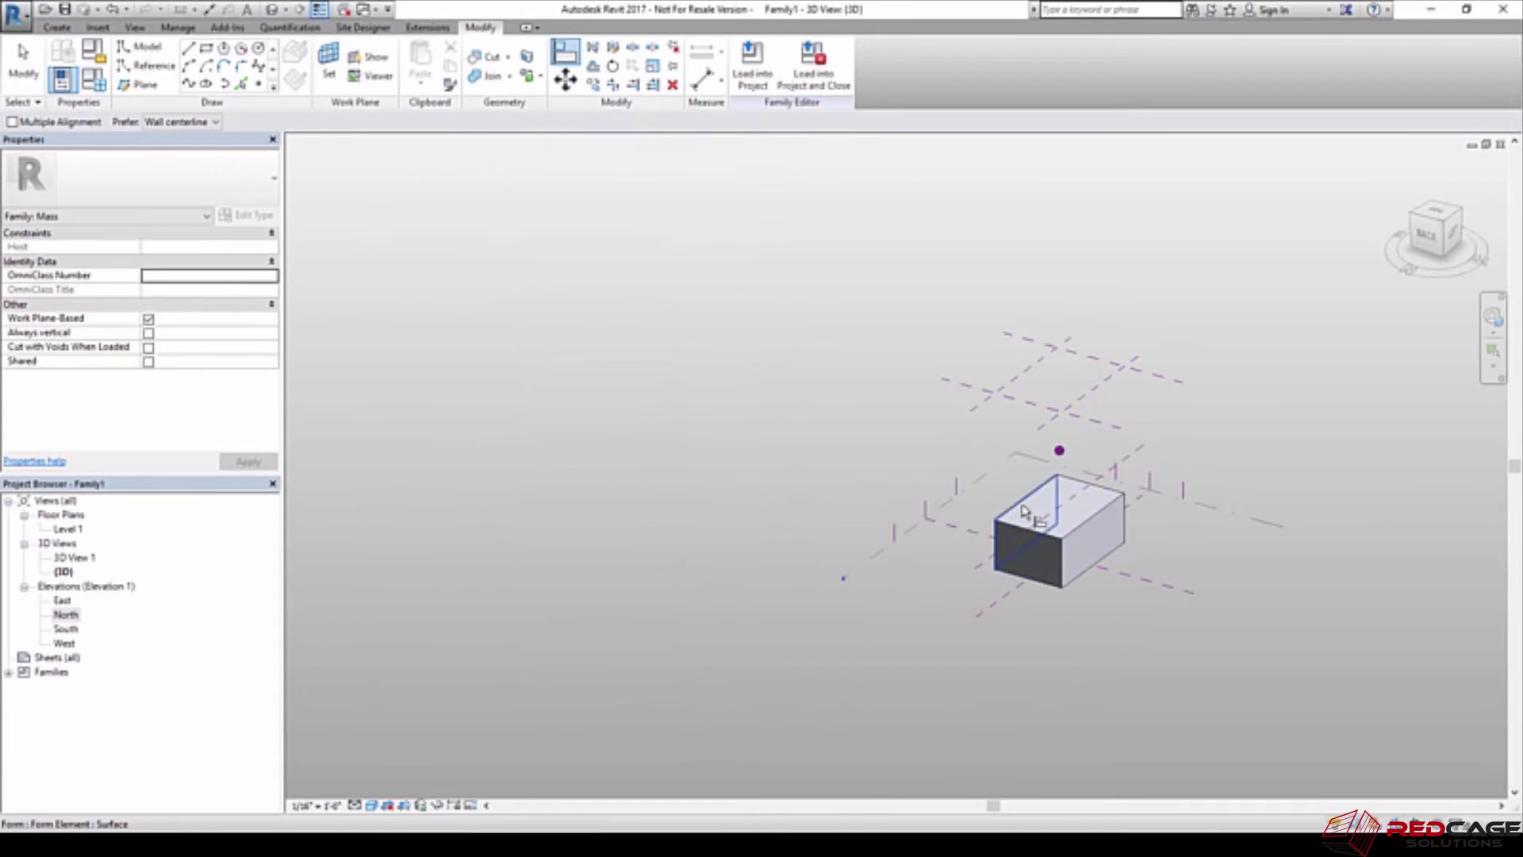
shift+middle_drag(1005, 507, 877, 519)
scroll(876, 520, up, 5)
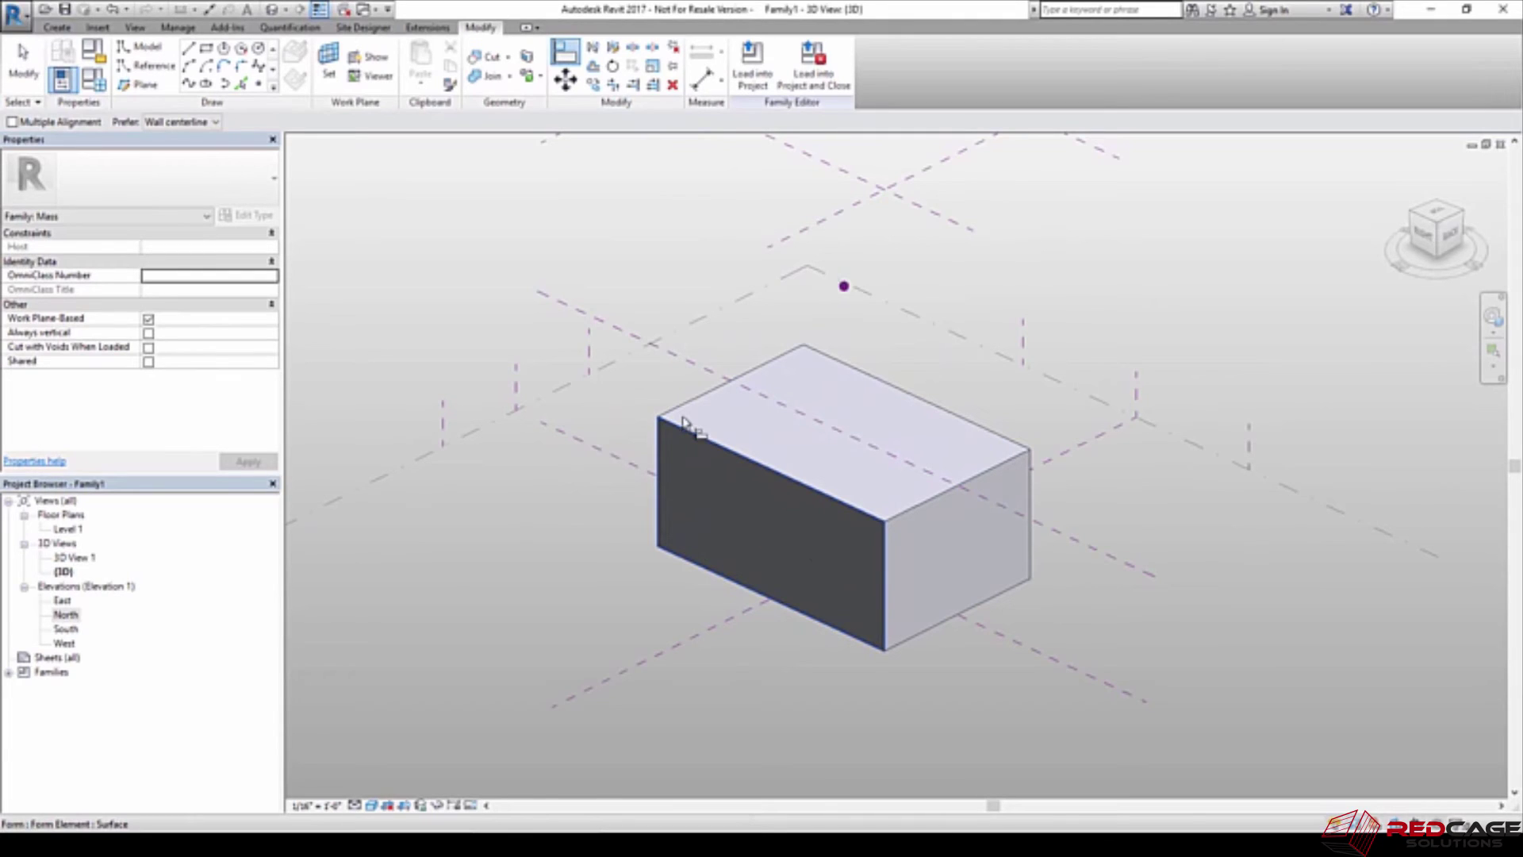
key(Escape)
scroll(726, 454, down, 2)
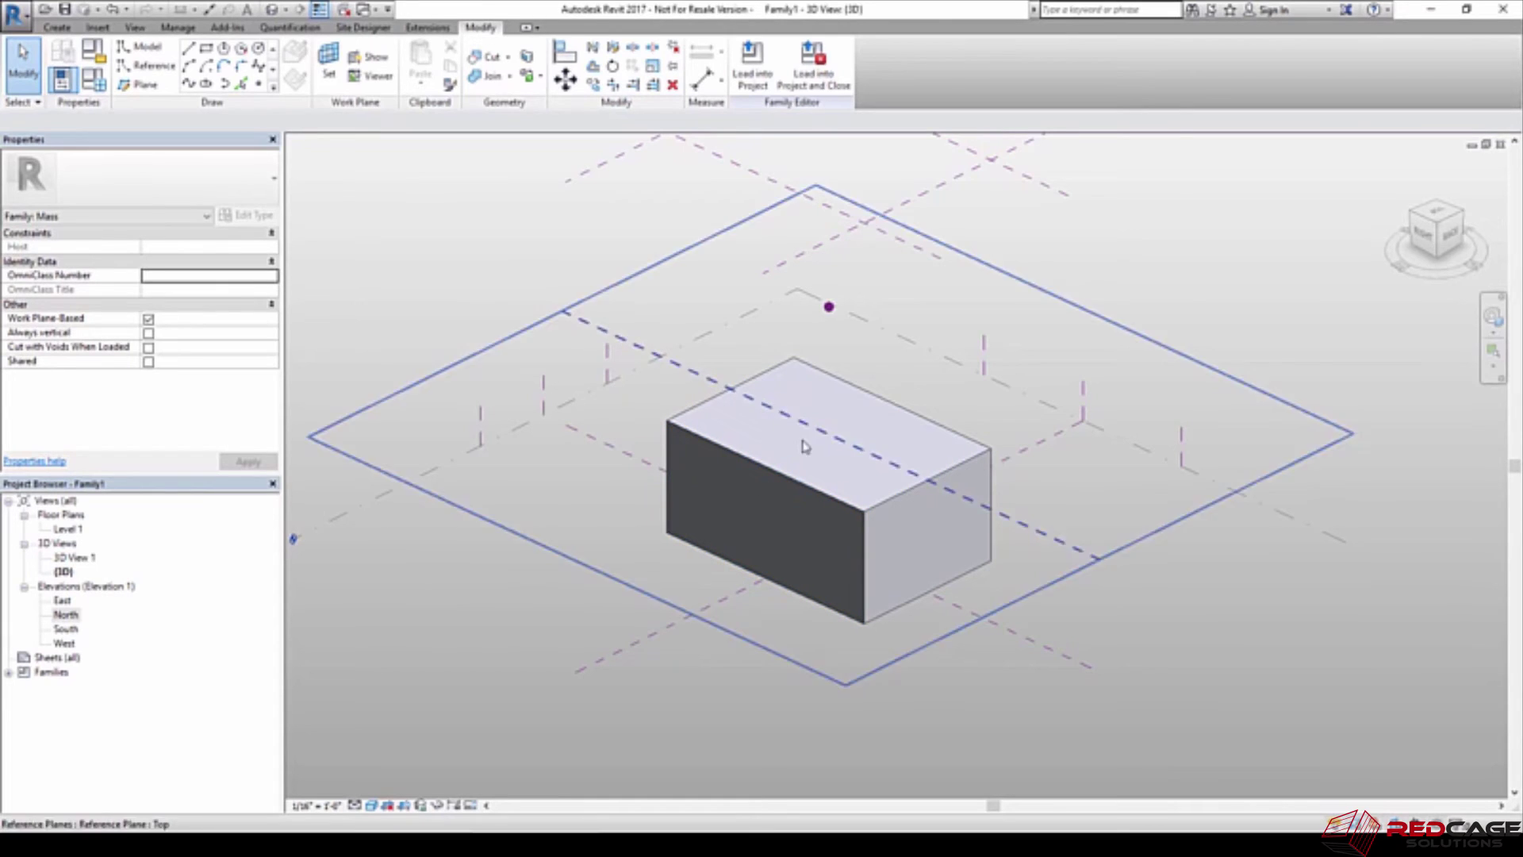
Start a new instance family parameter named Mass Usage Material
click(93, 80)
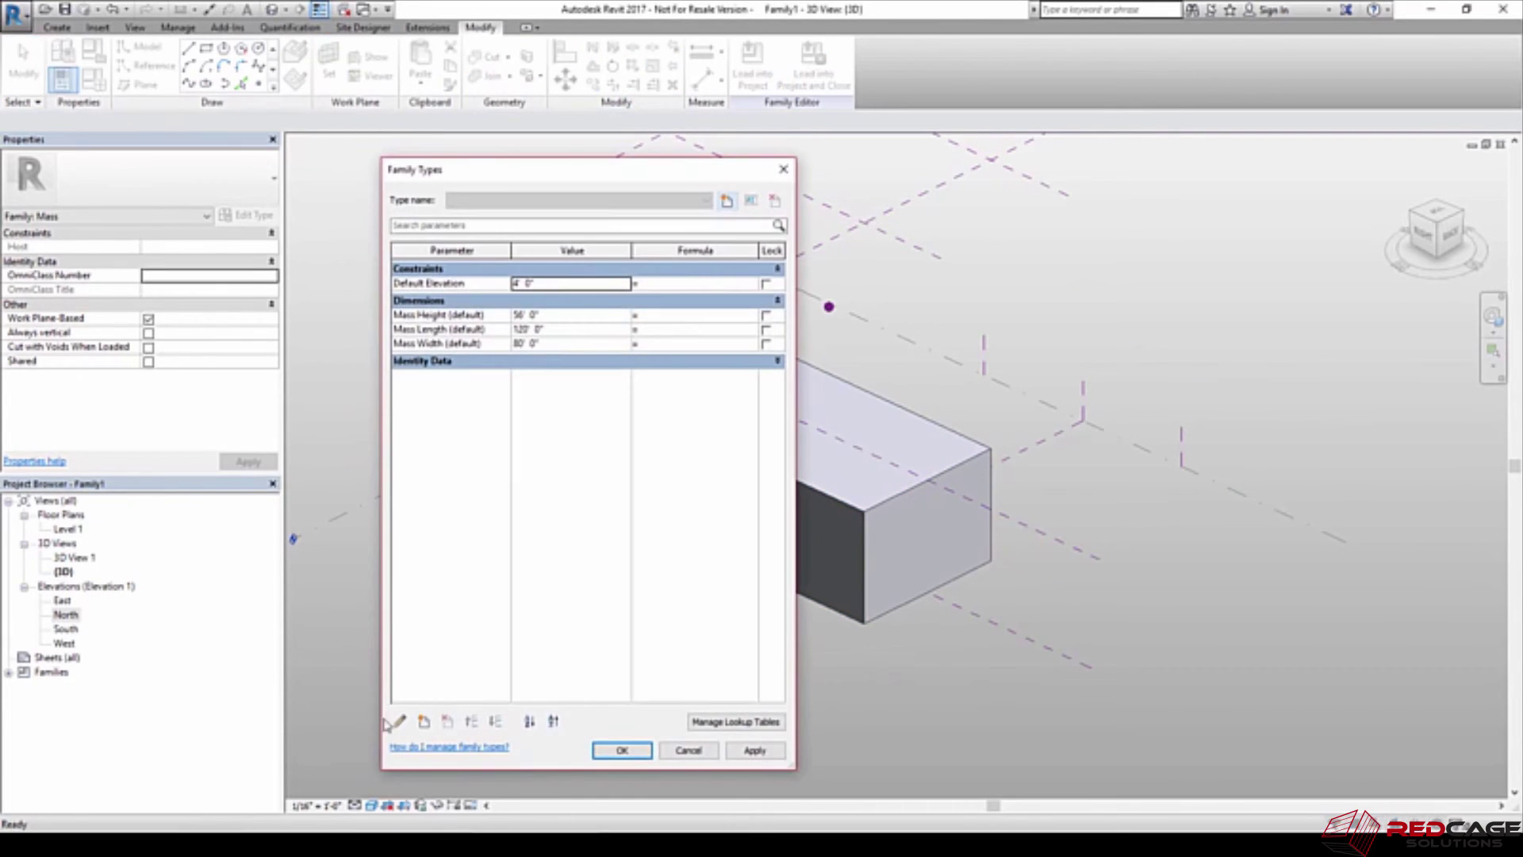
click(425, 722)
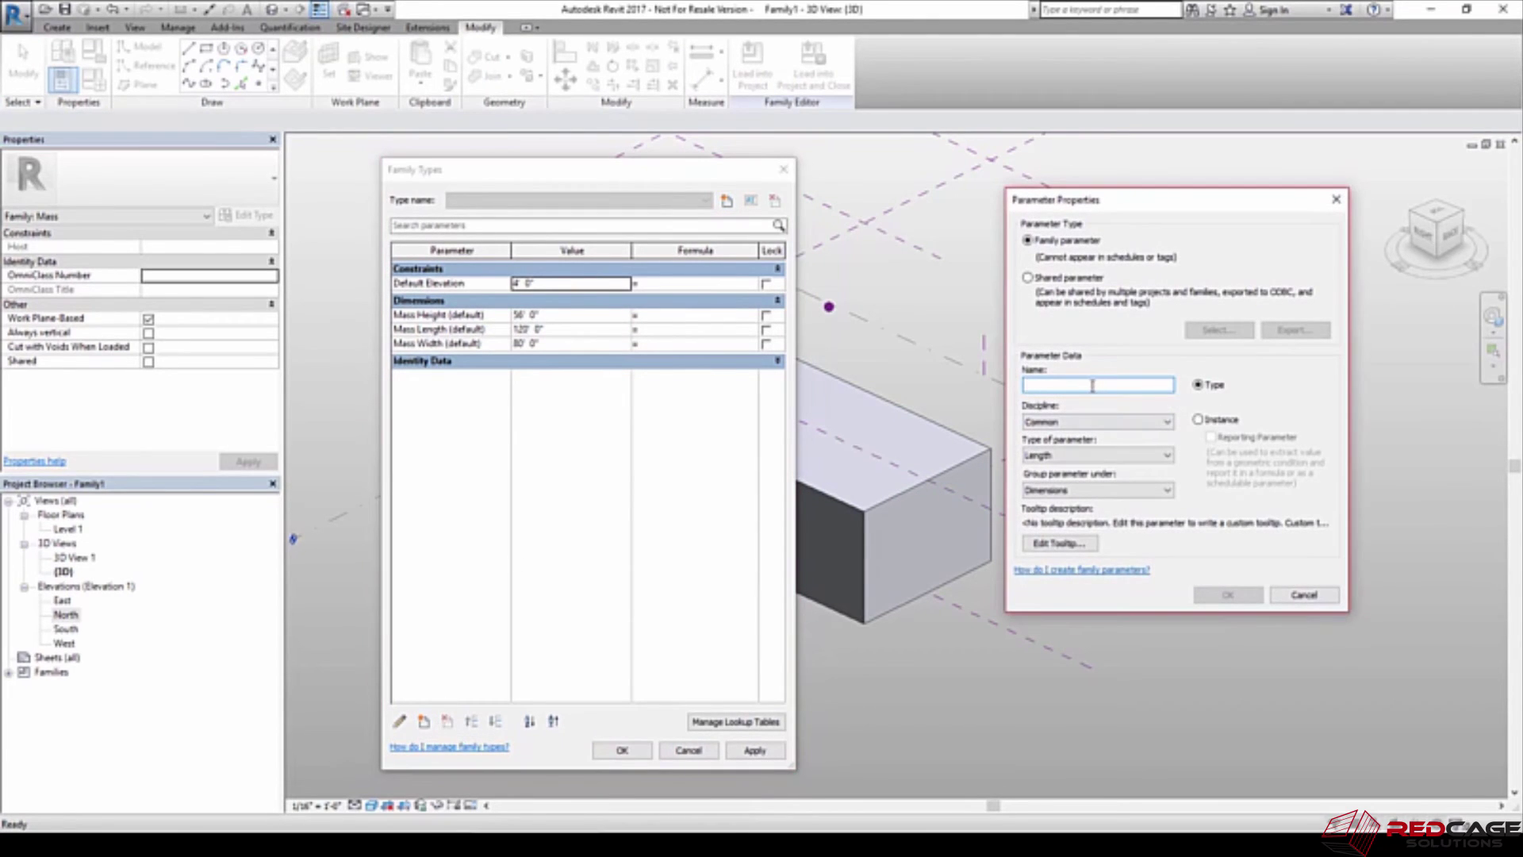
text(Usage Material)
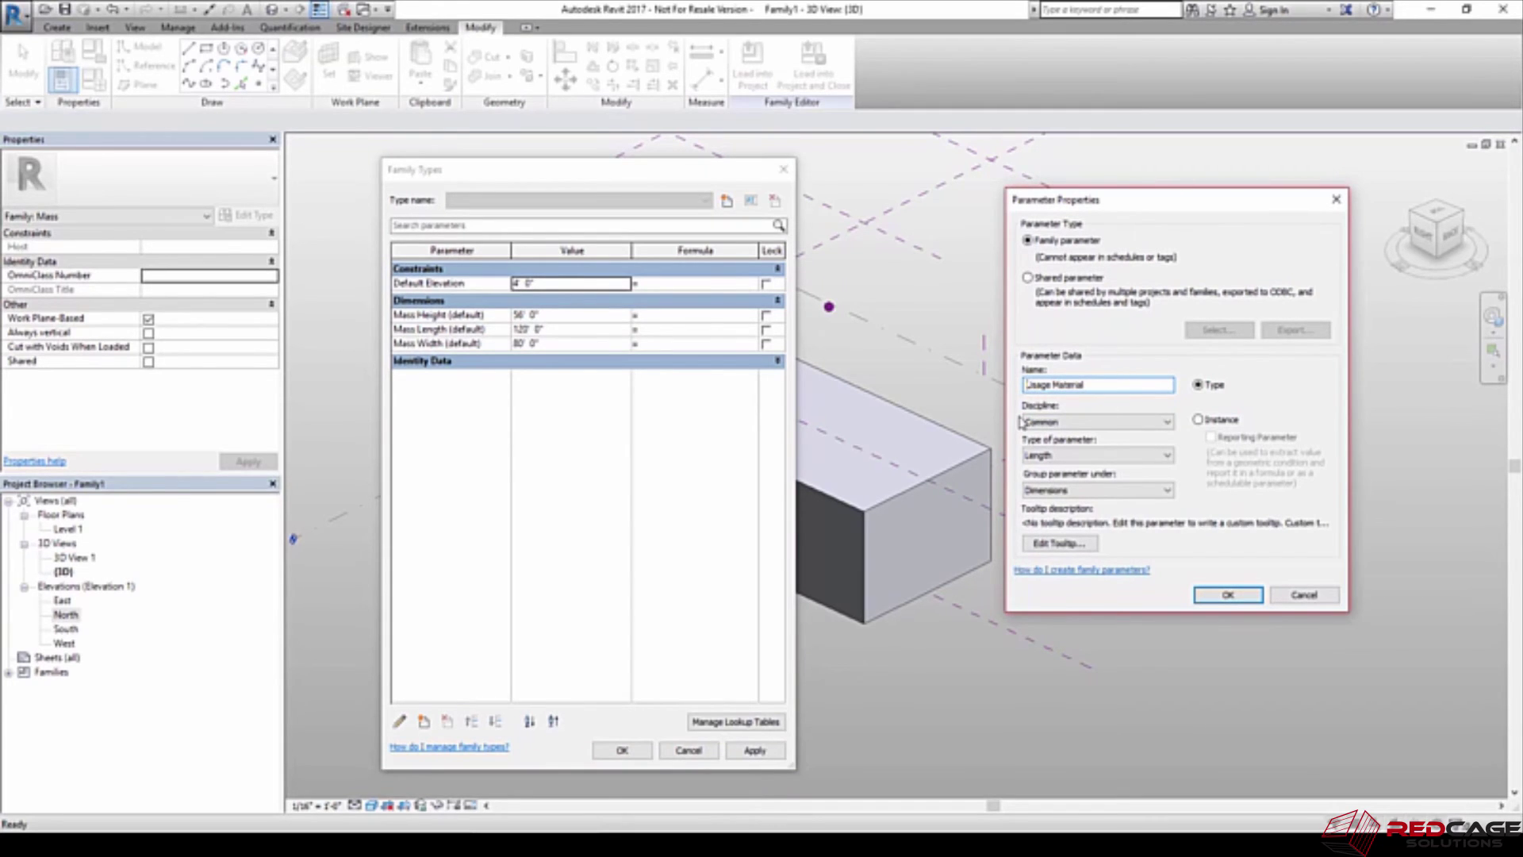
text(Mass)
click(1199, 421)
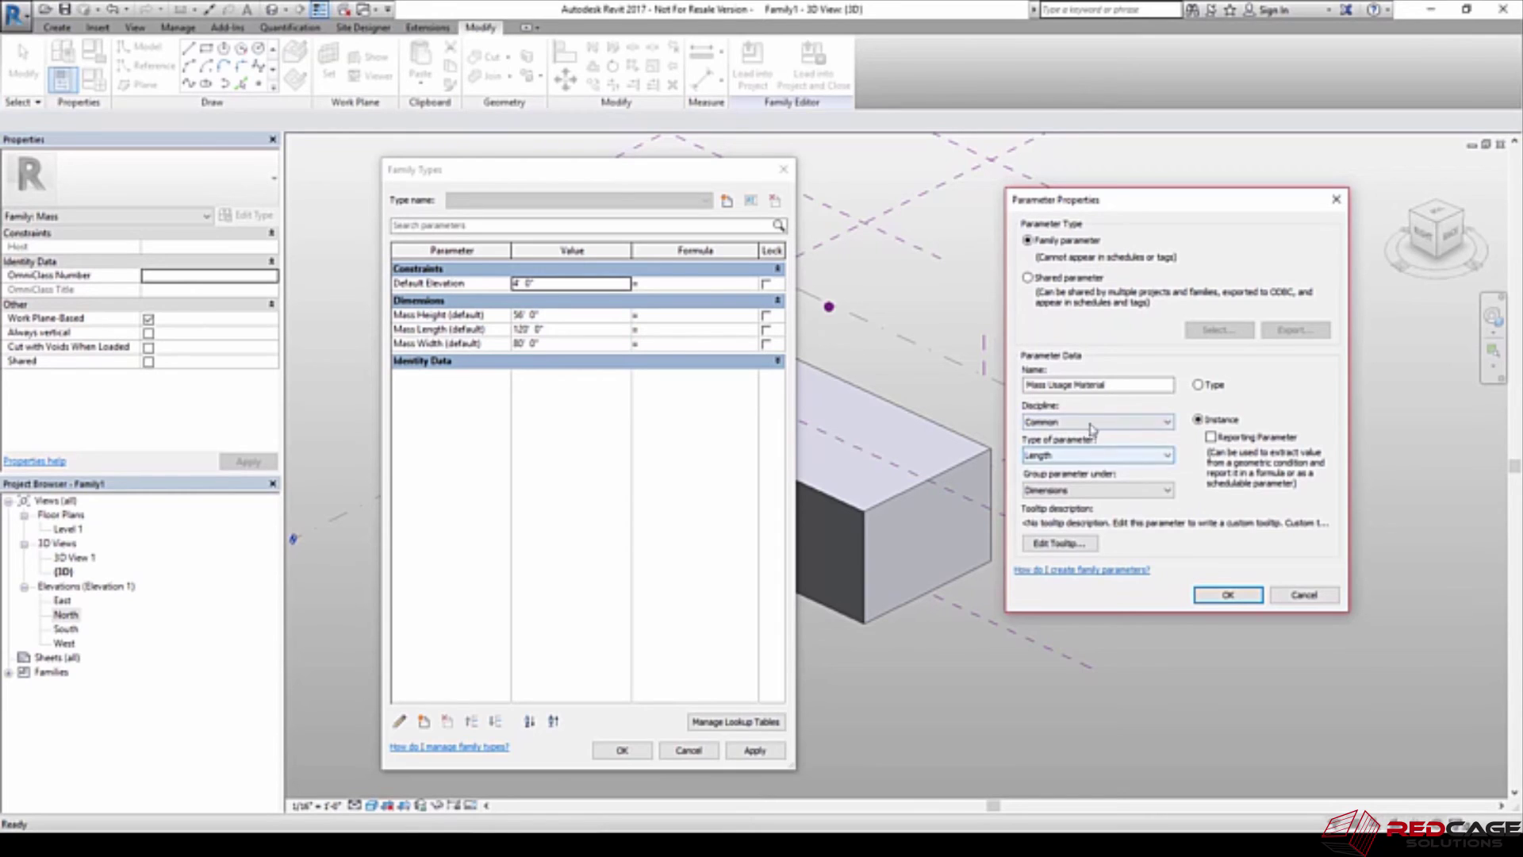
Give the parameter Common discipline and Material type, then confirm it and close Family Types
click(1110, 455)
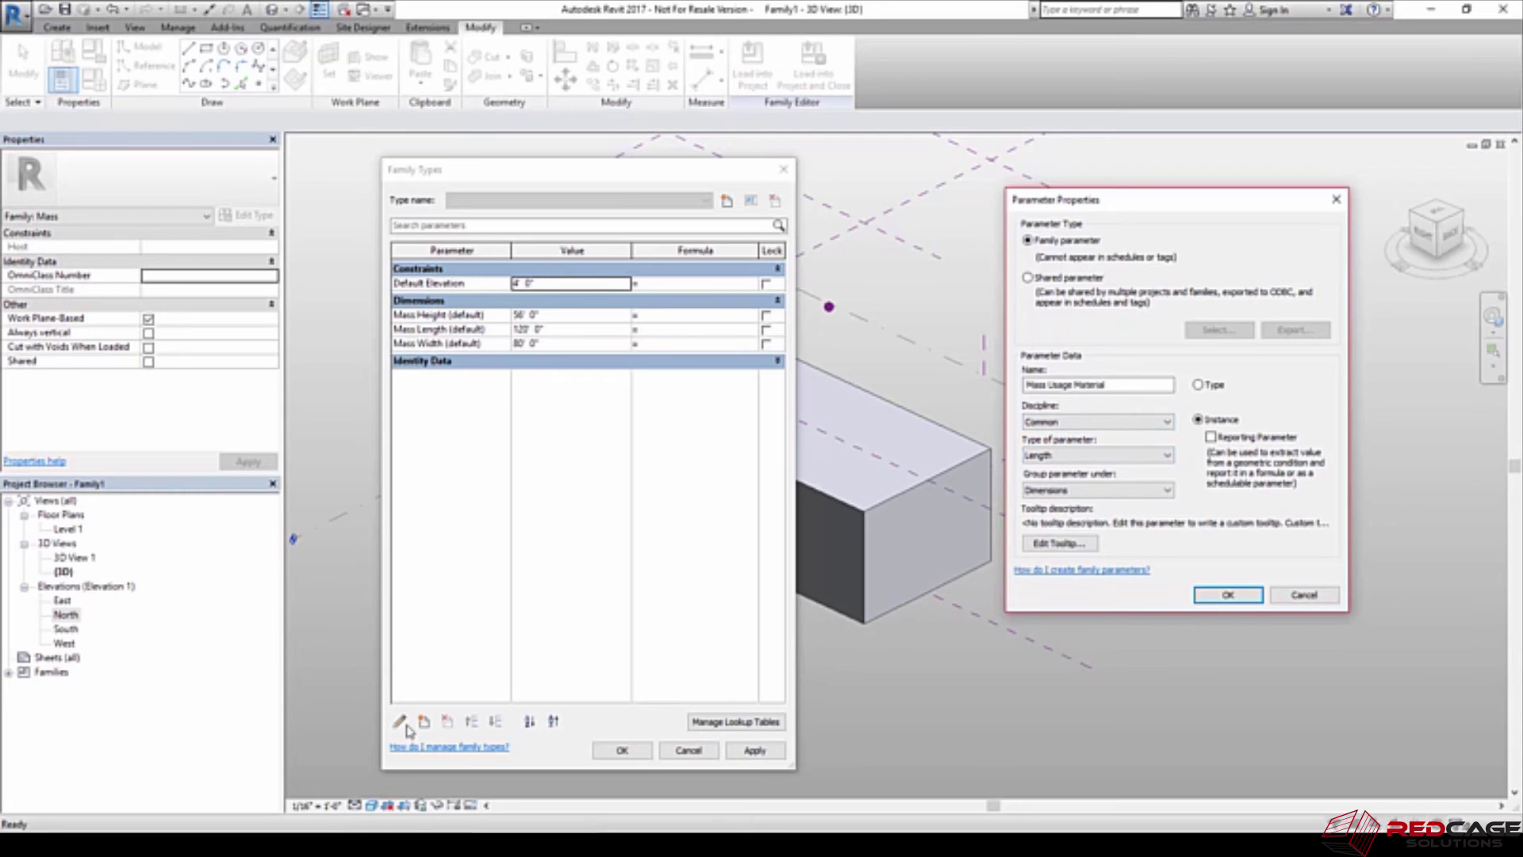
click(1063, 423)
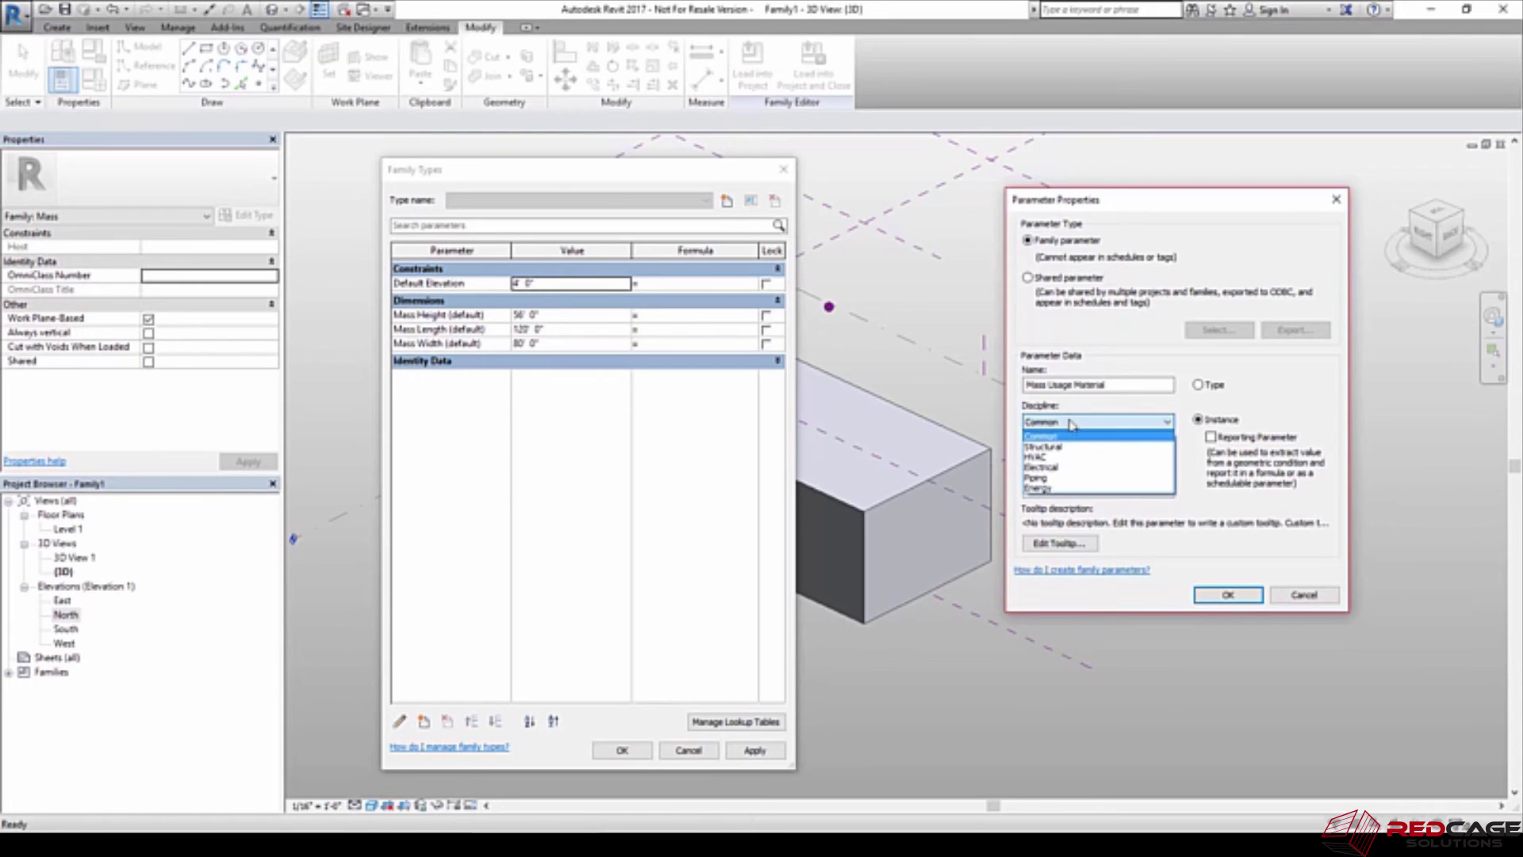
click(1136, 423)
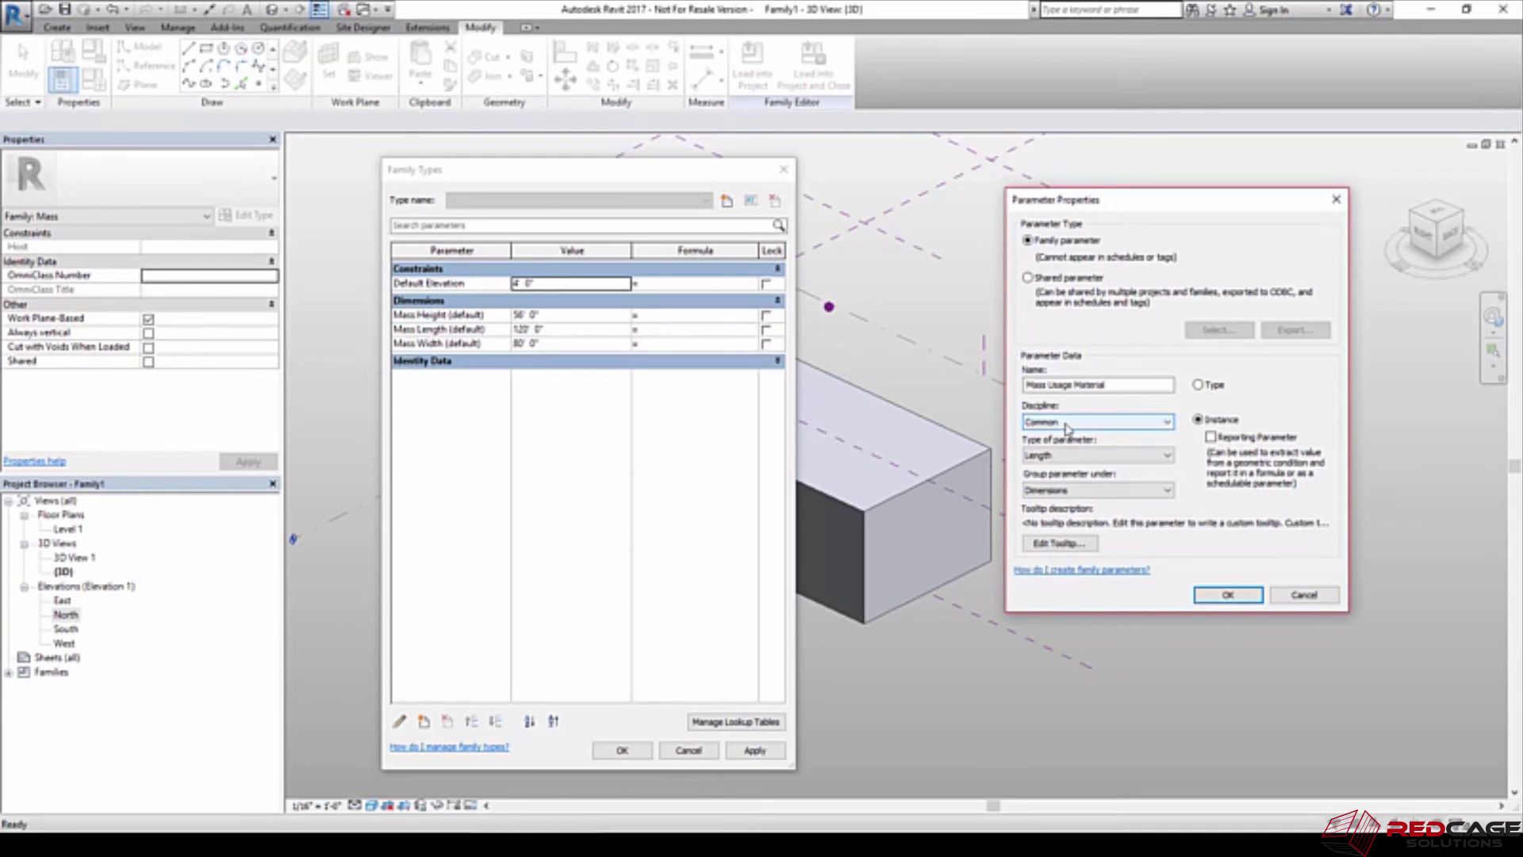
click(1118, 457)
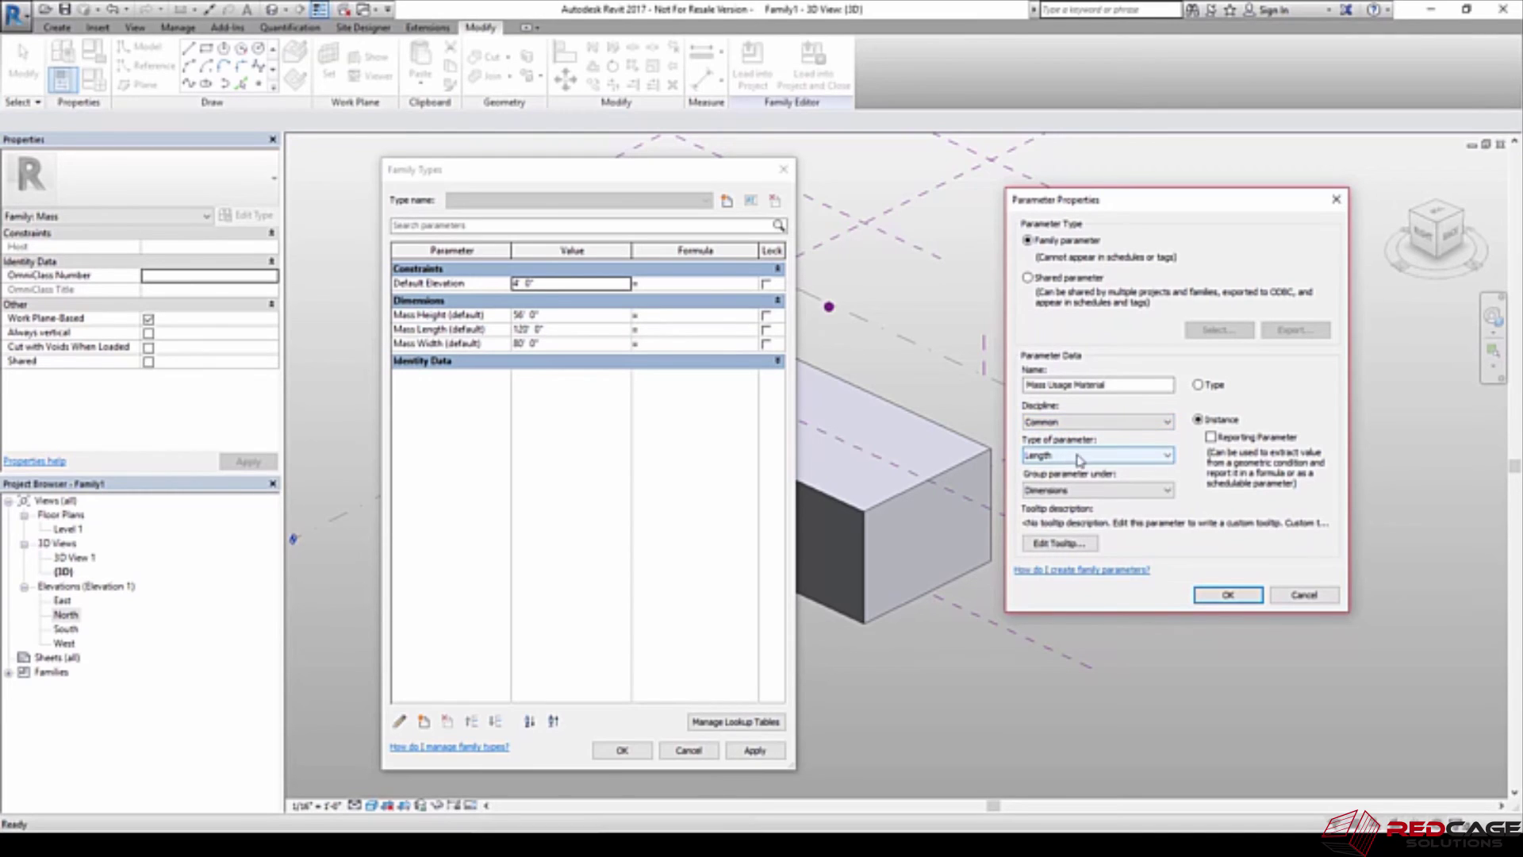
click(1067, 460)
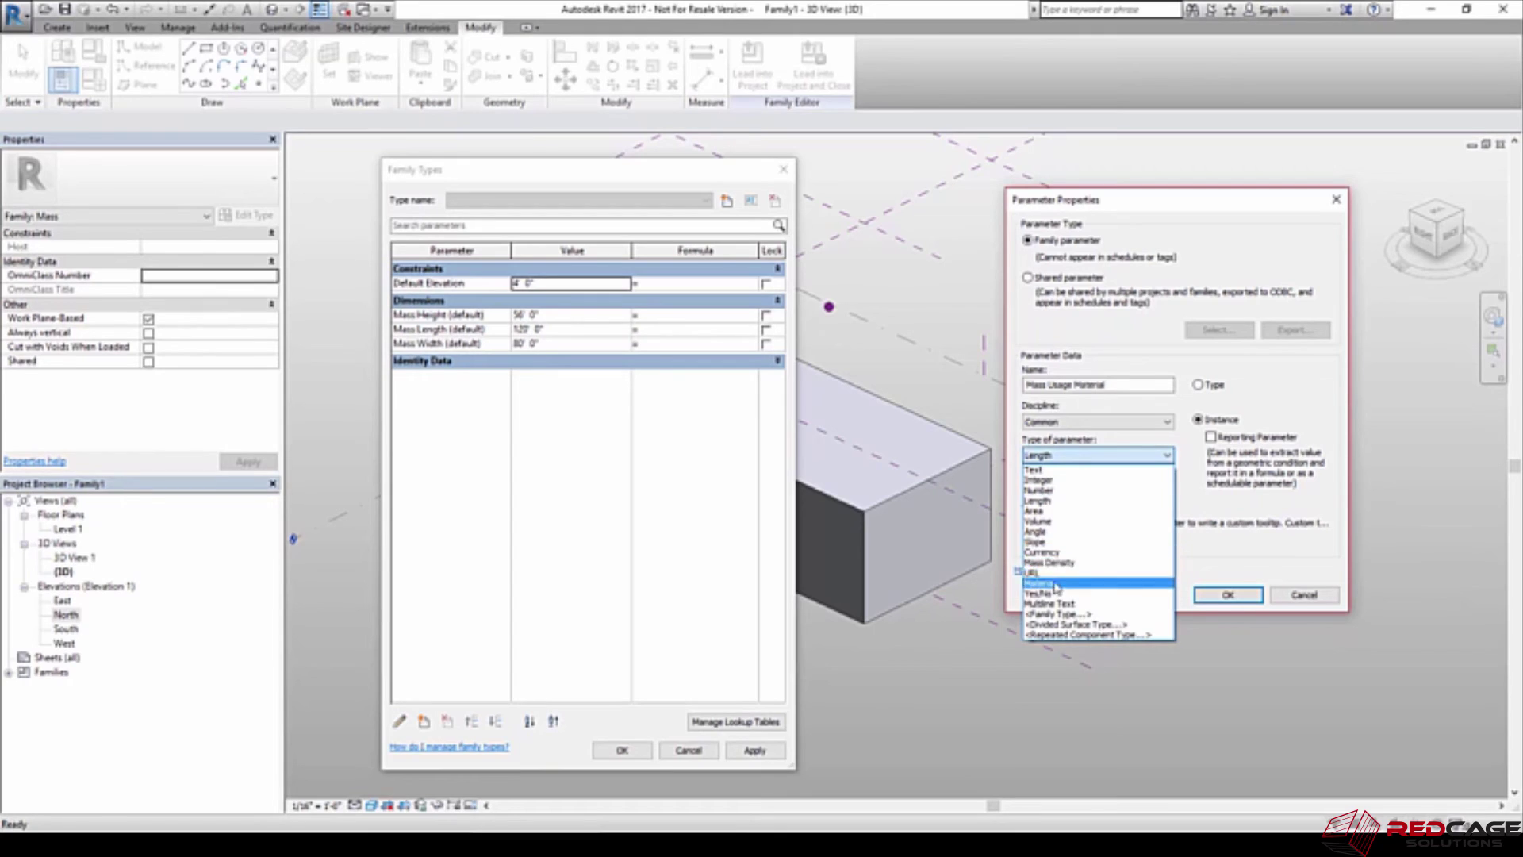
click(1056, 583)
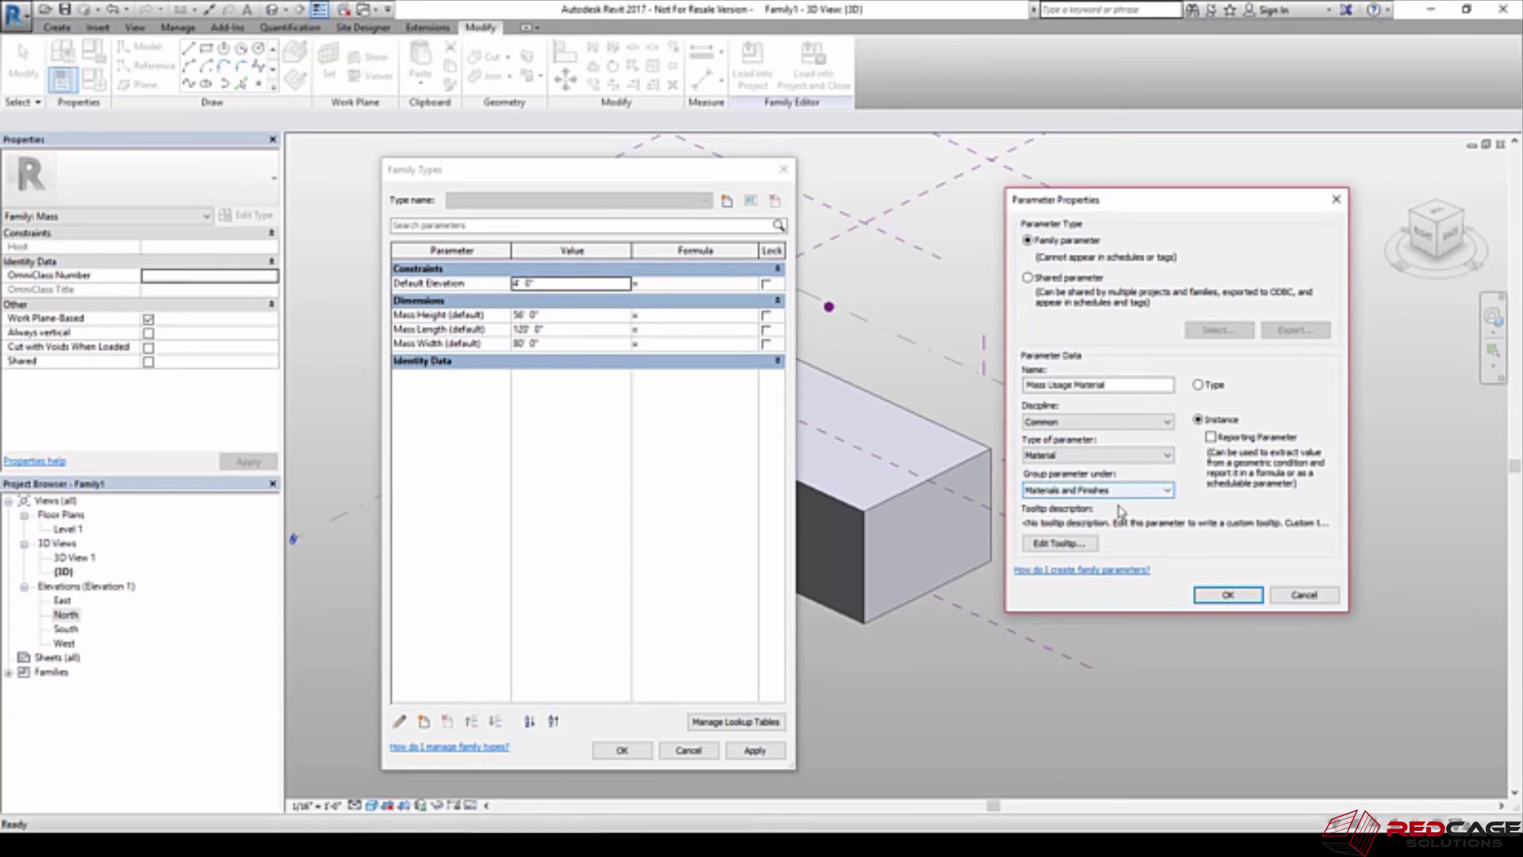
click(1231, 598)
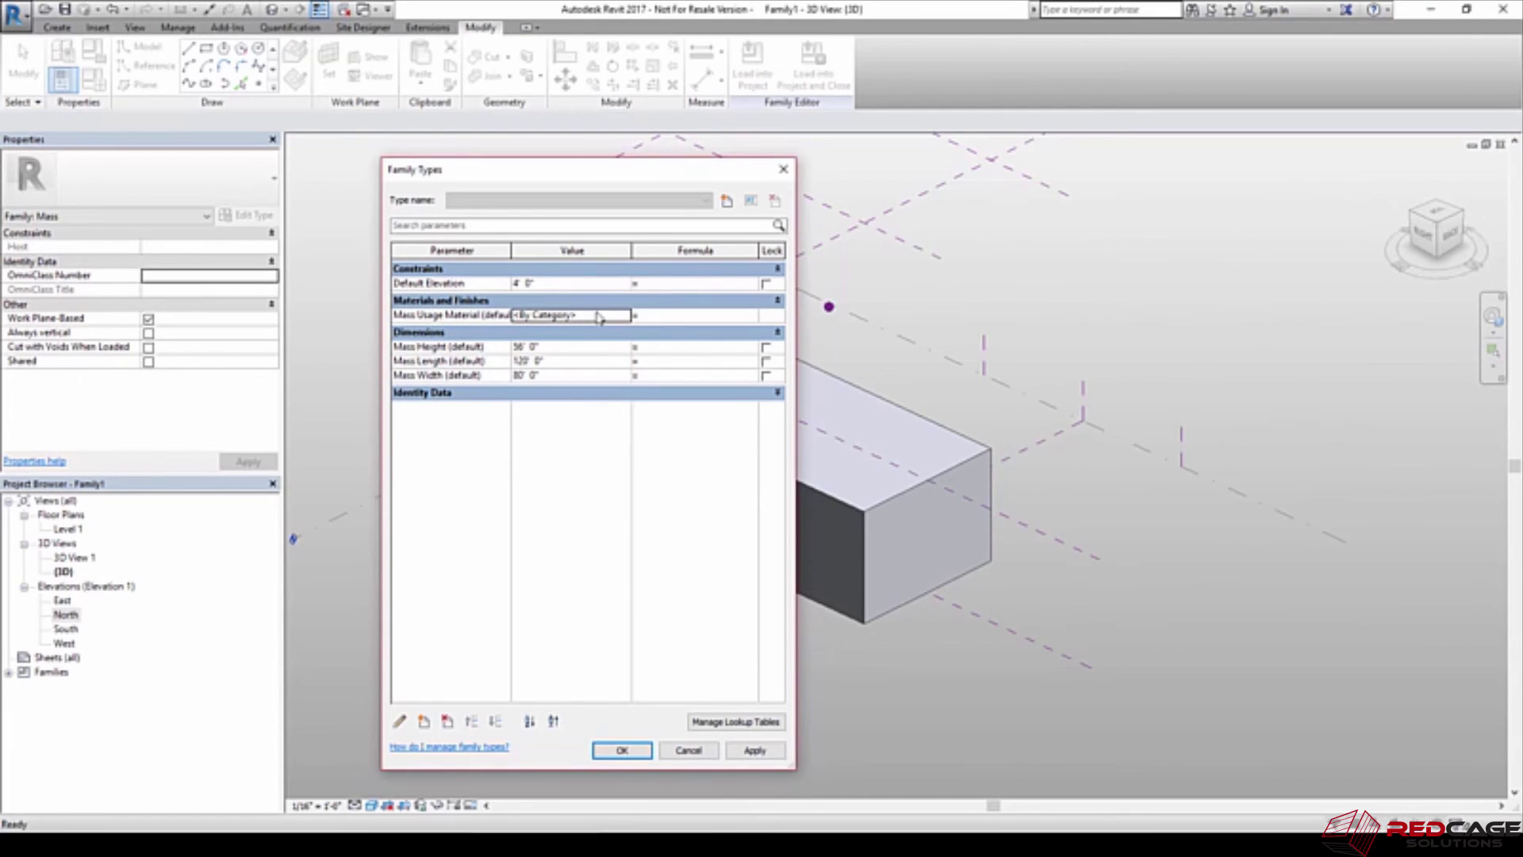
click(622, 749)
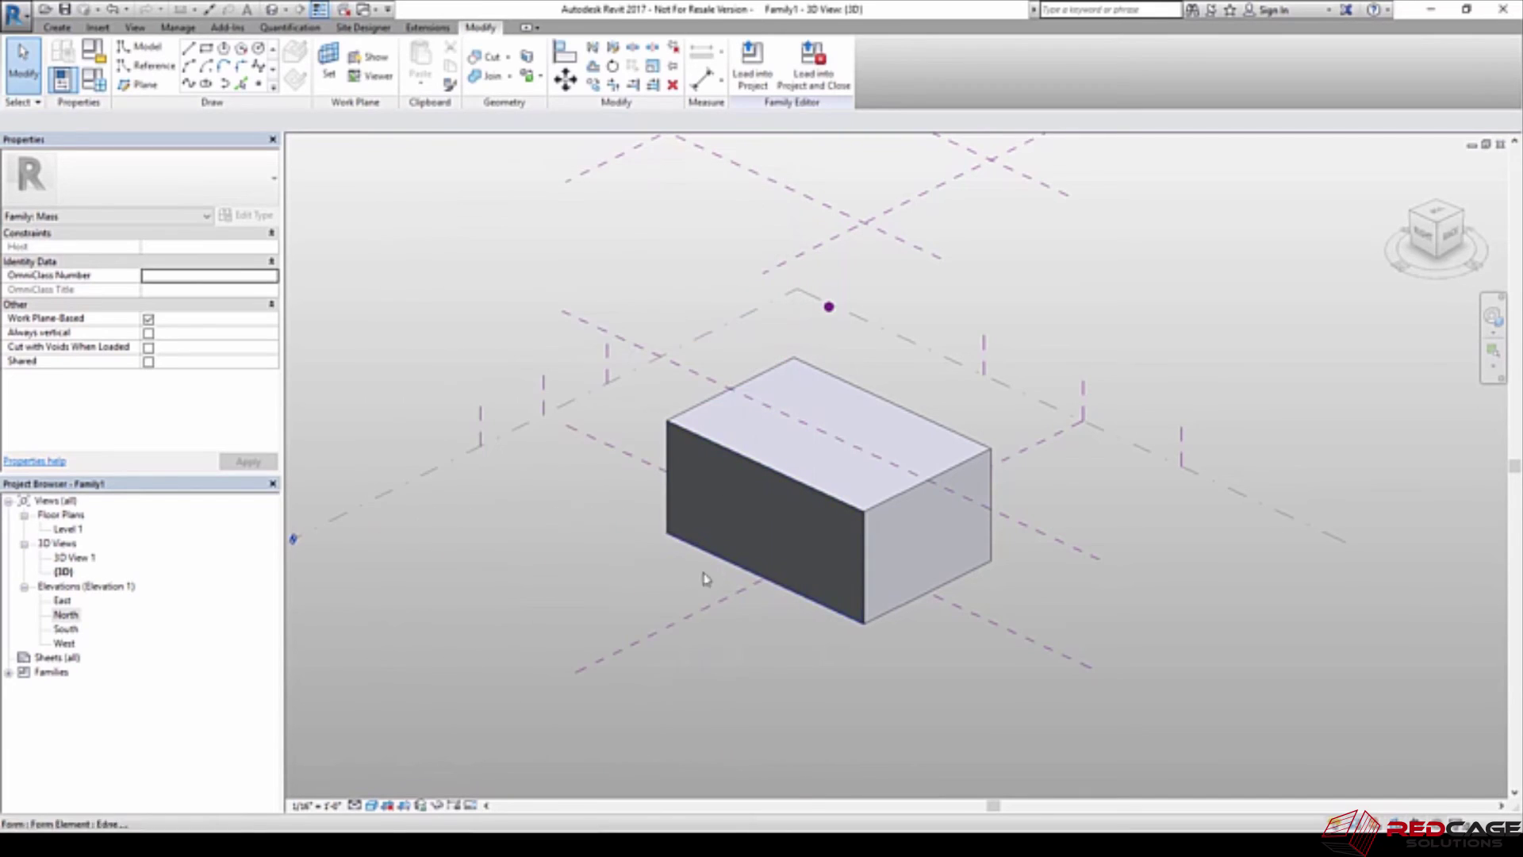
middle_drag(599, 596, 690, 587)
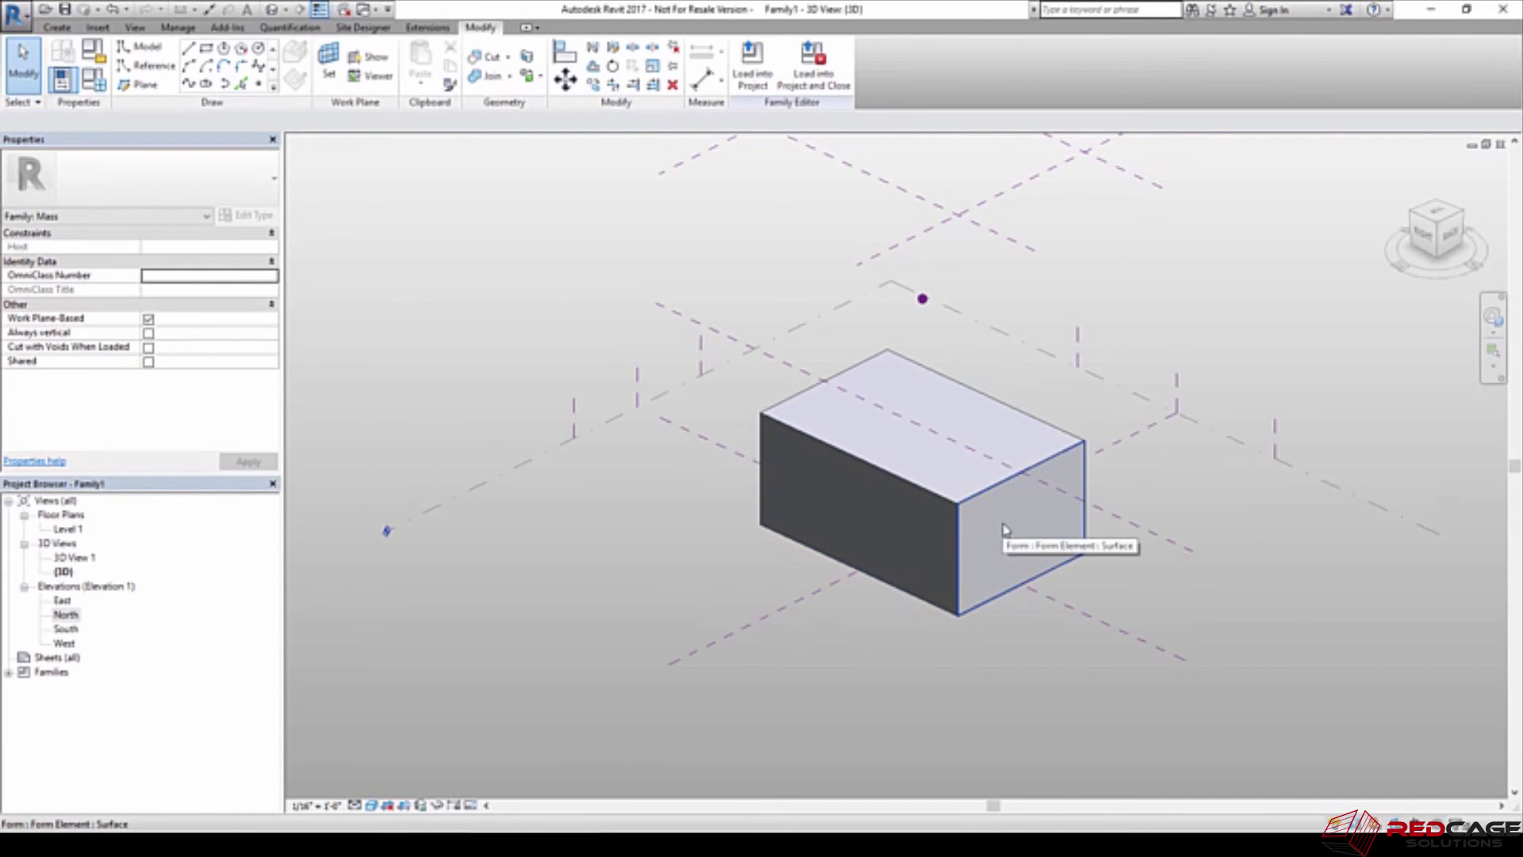
Select the box form and associate its Material property with the Mass Usage Material parameter
click(950, 468)
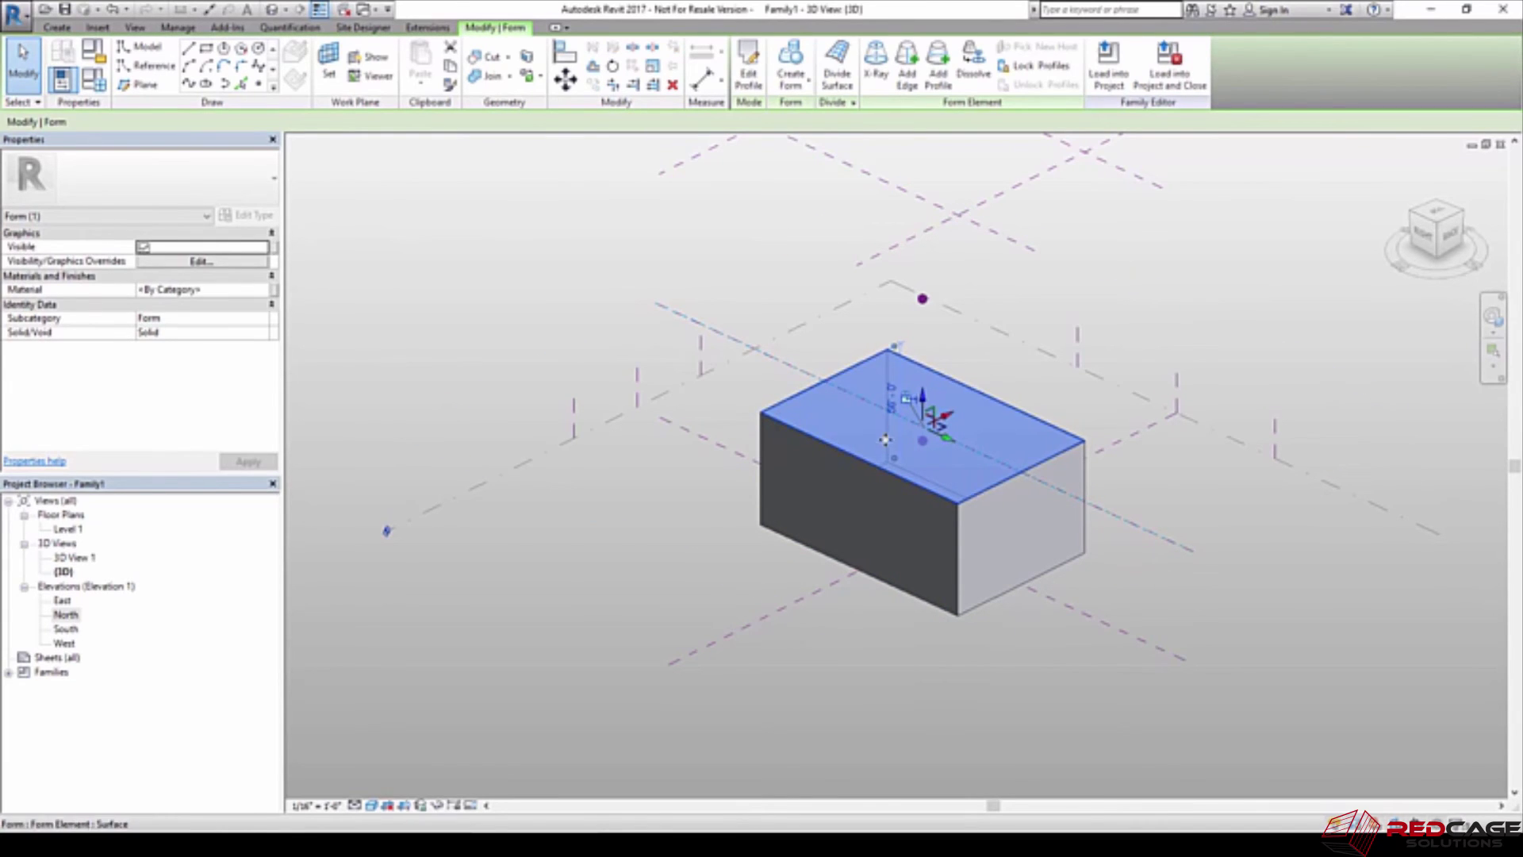
click(951, 468)
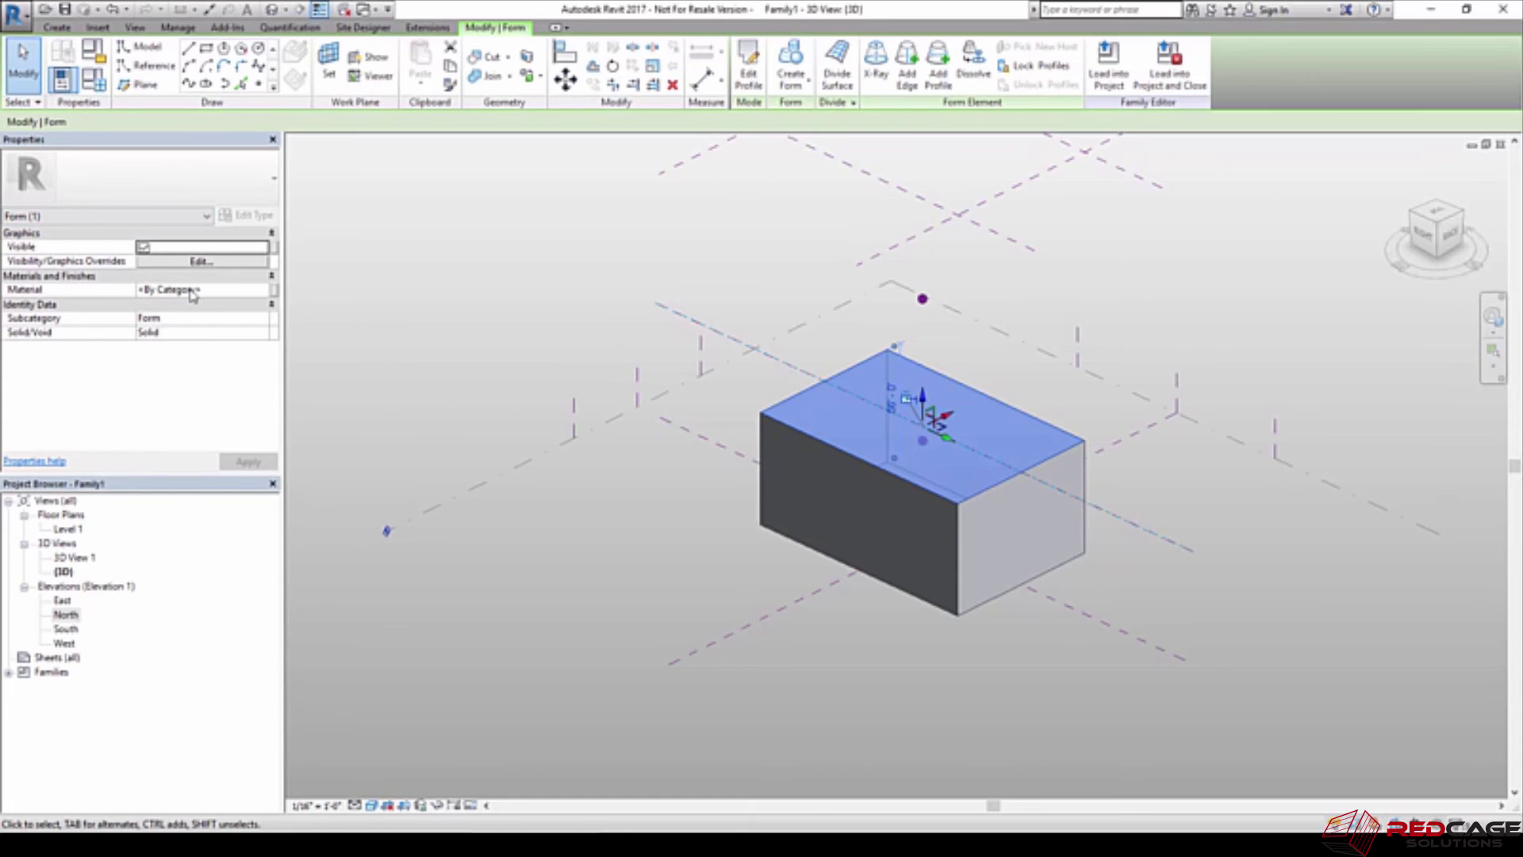
click(725, 538)
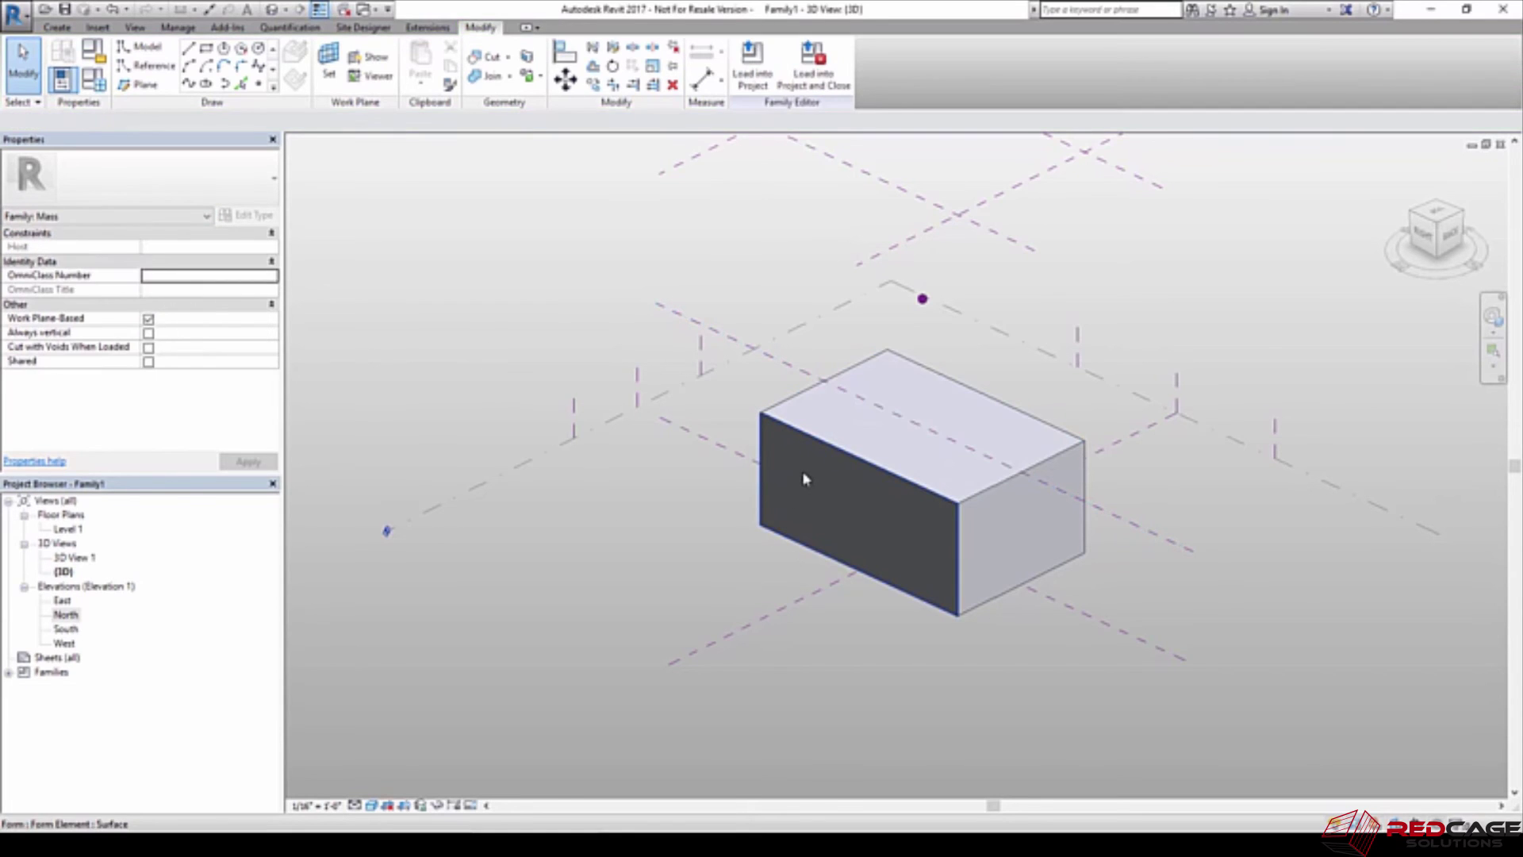
click(805, 477)
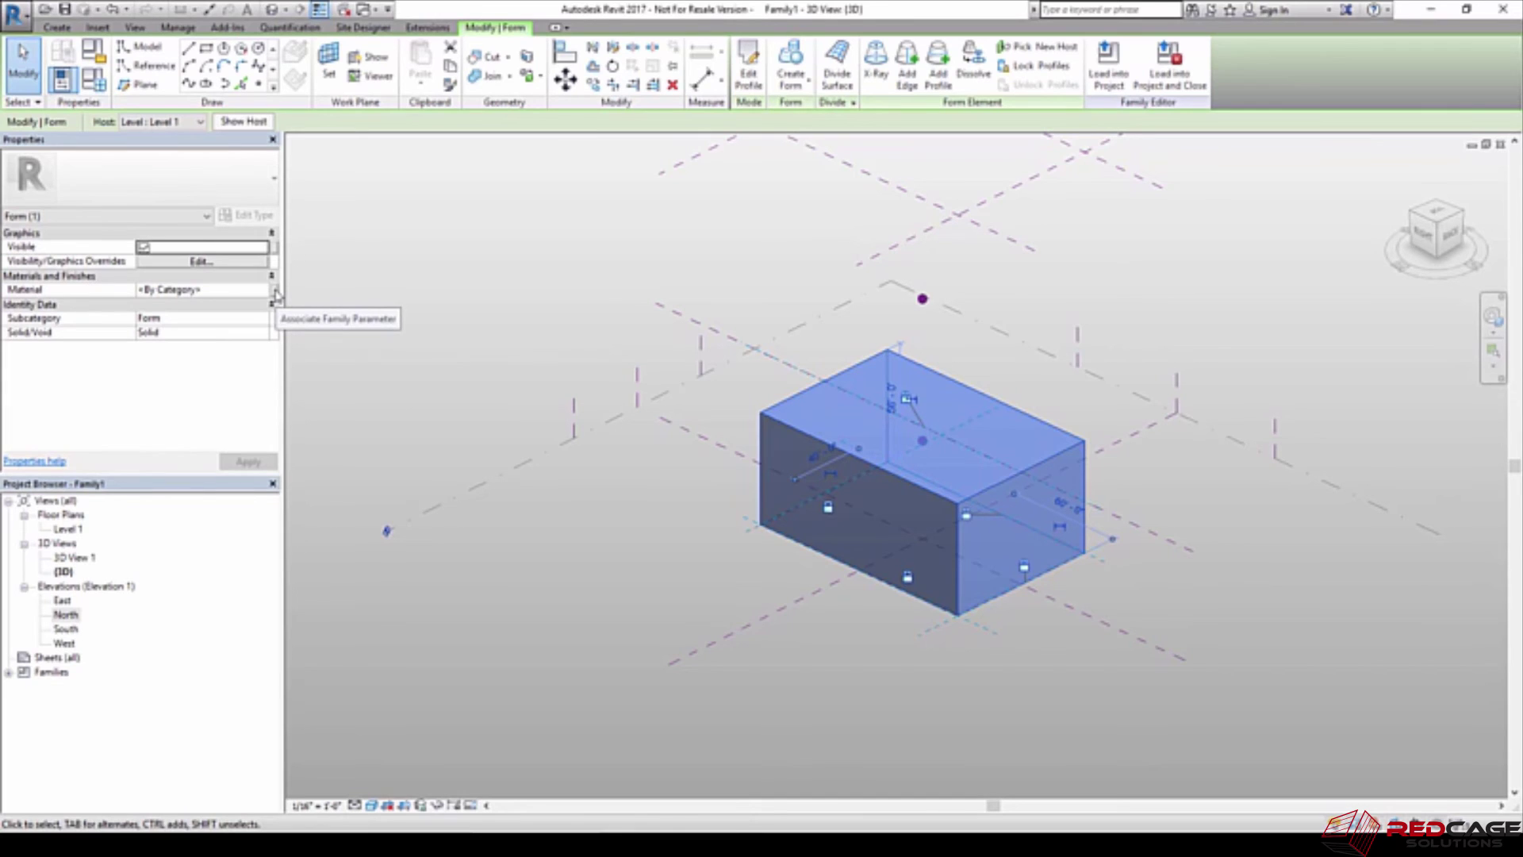
click(153, 290)
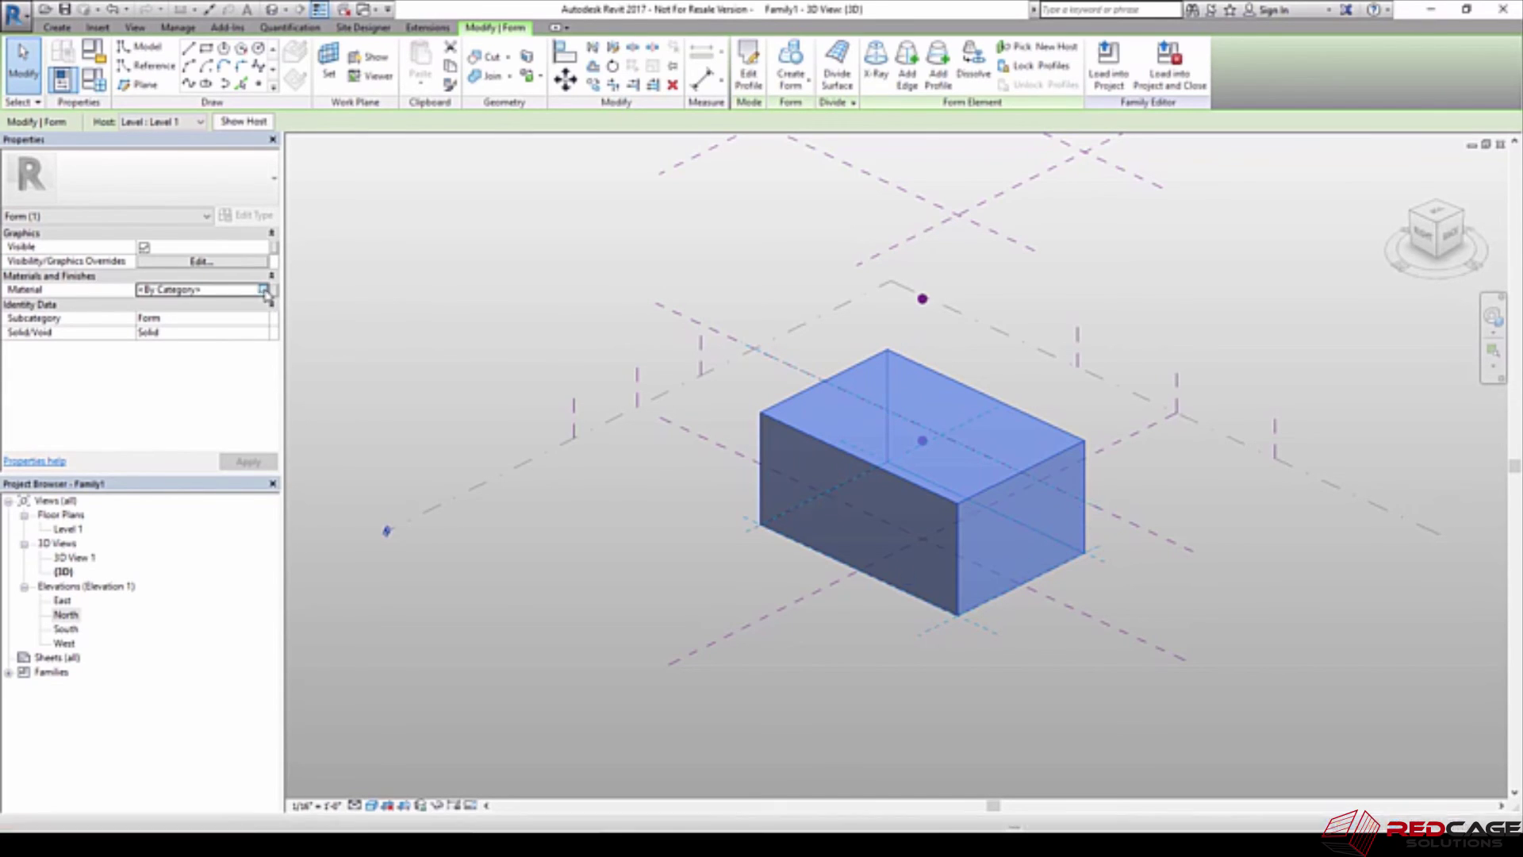
click(179, 291)
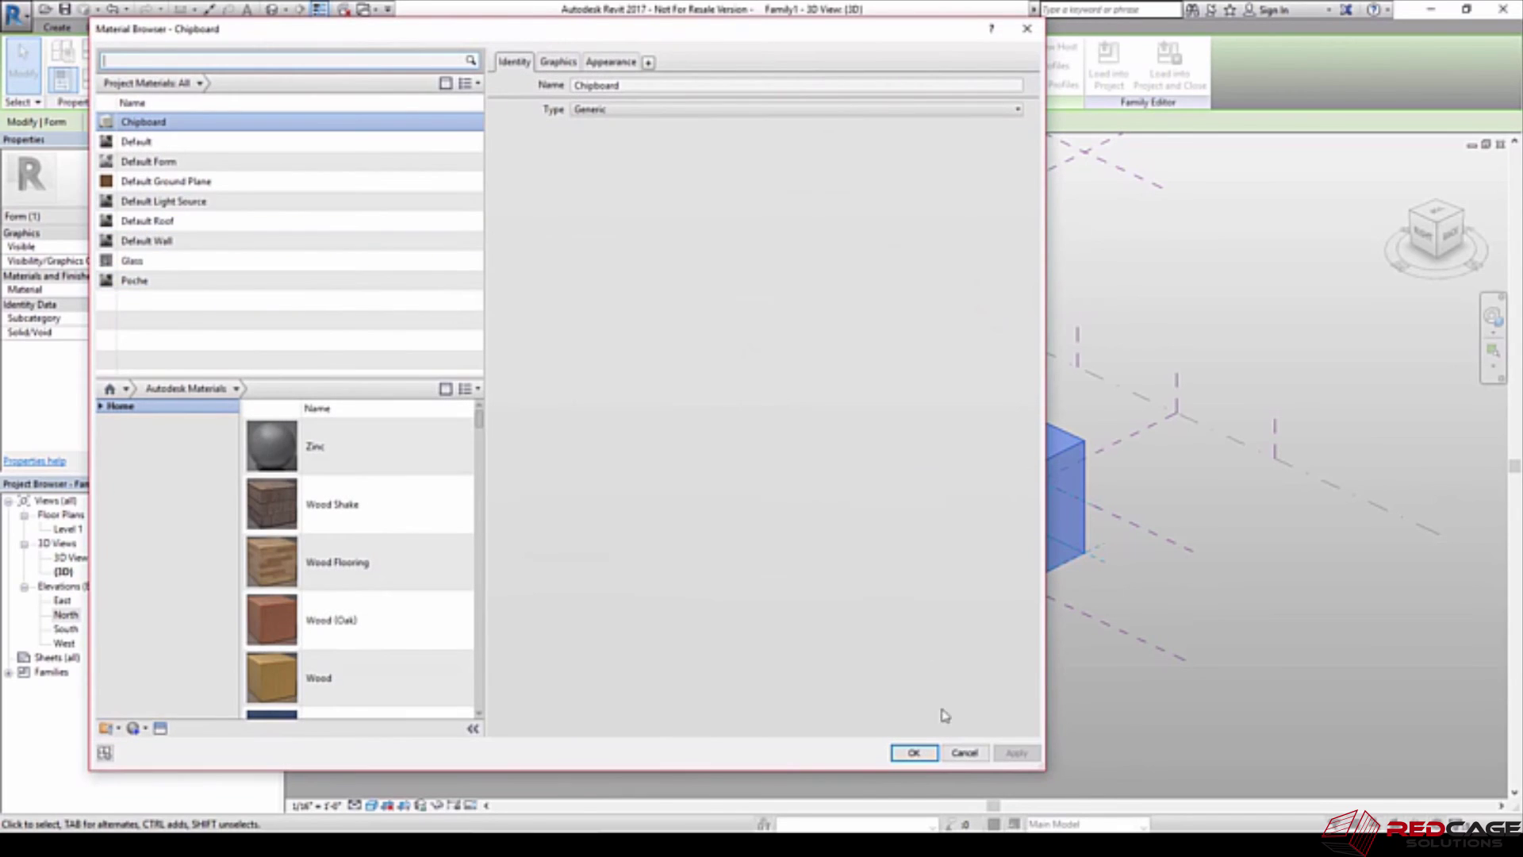
click(964, 752)
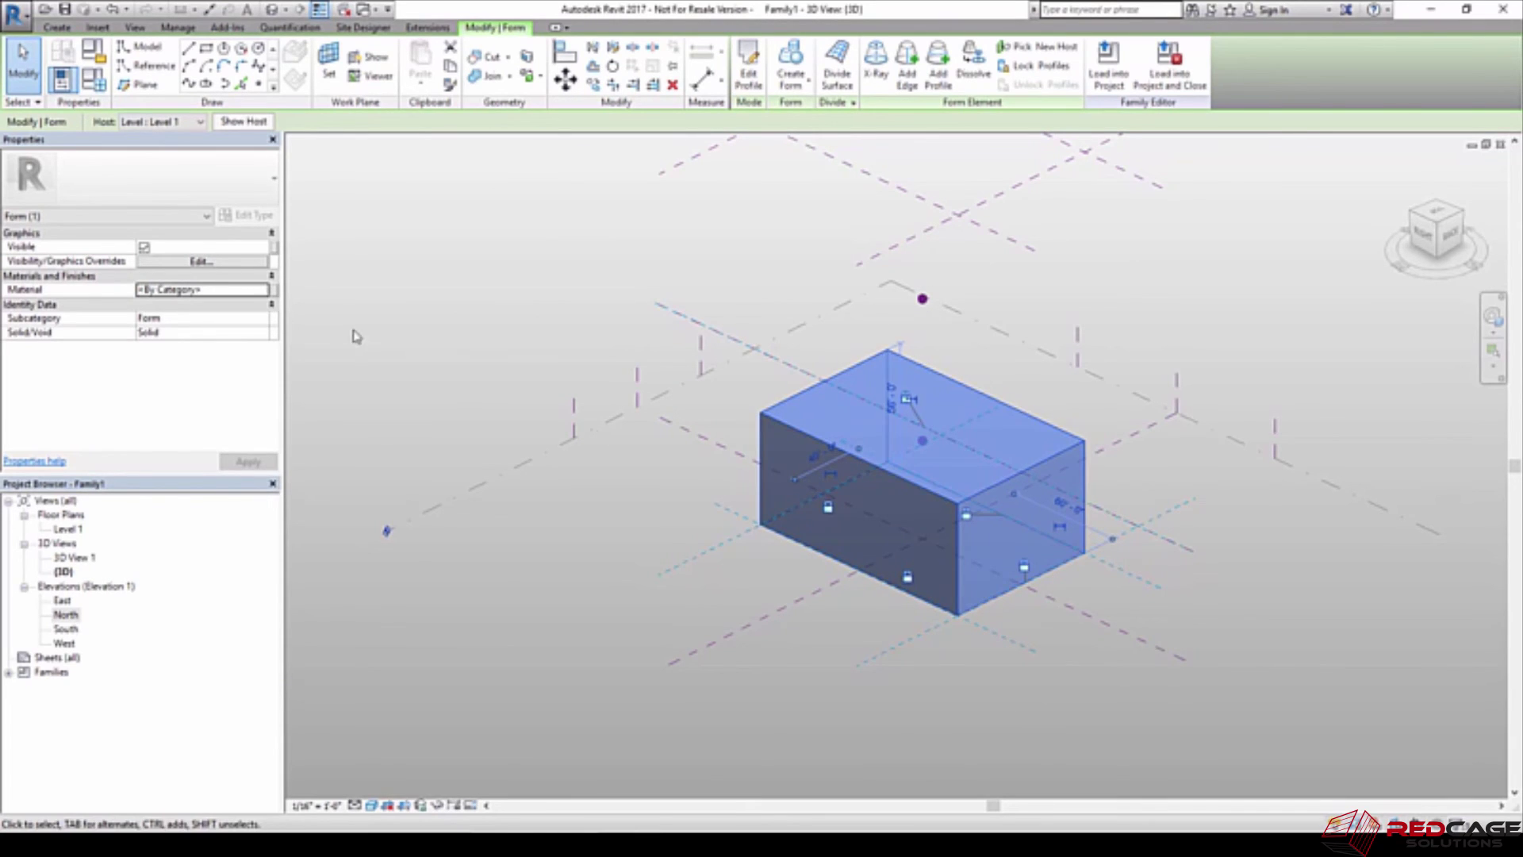
click(273, 289)
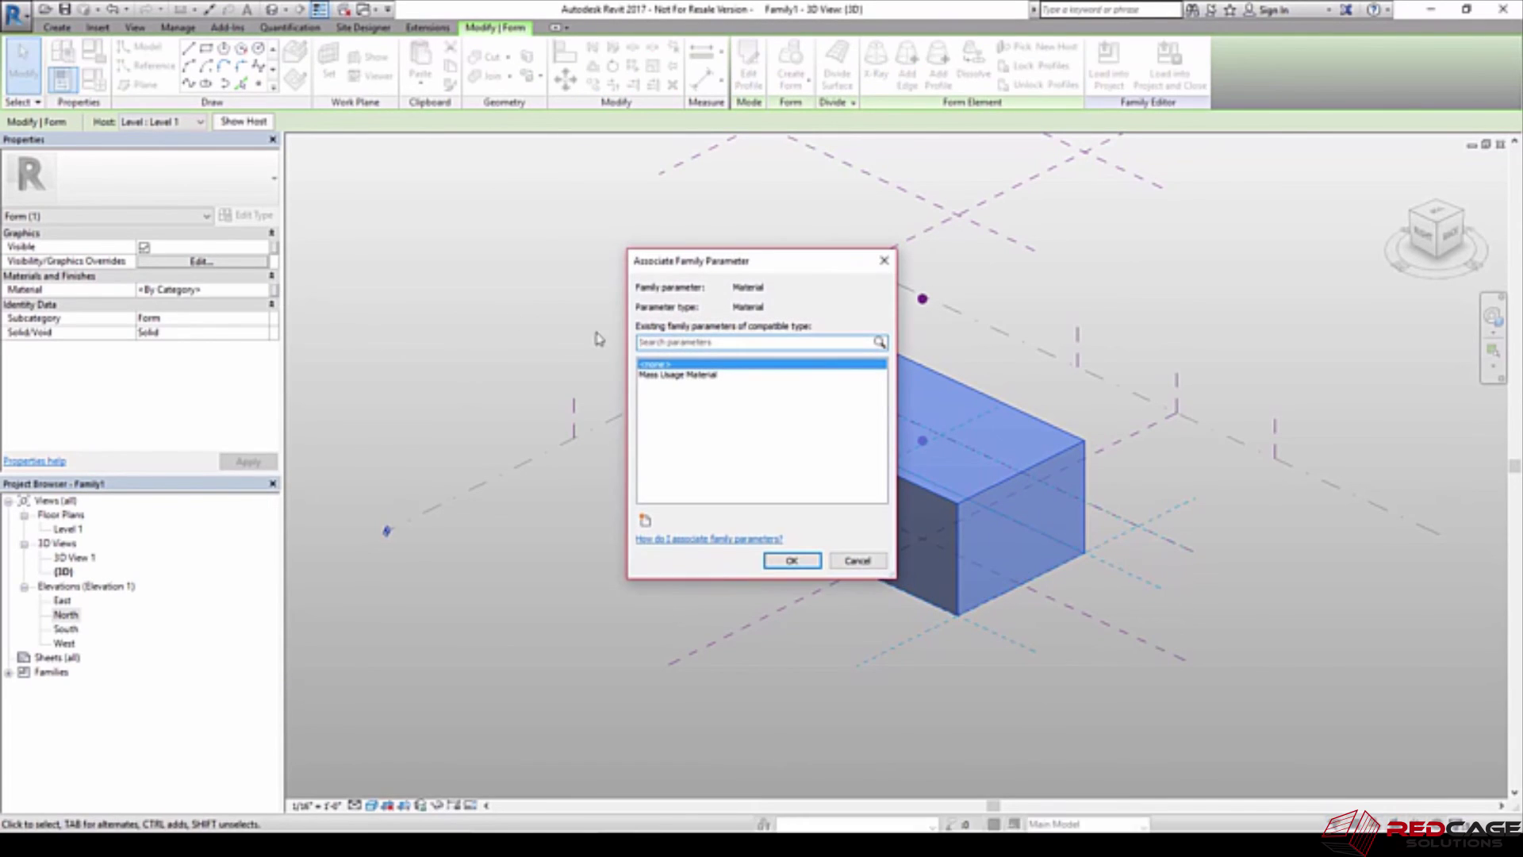
click(687, 375)
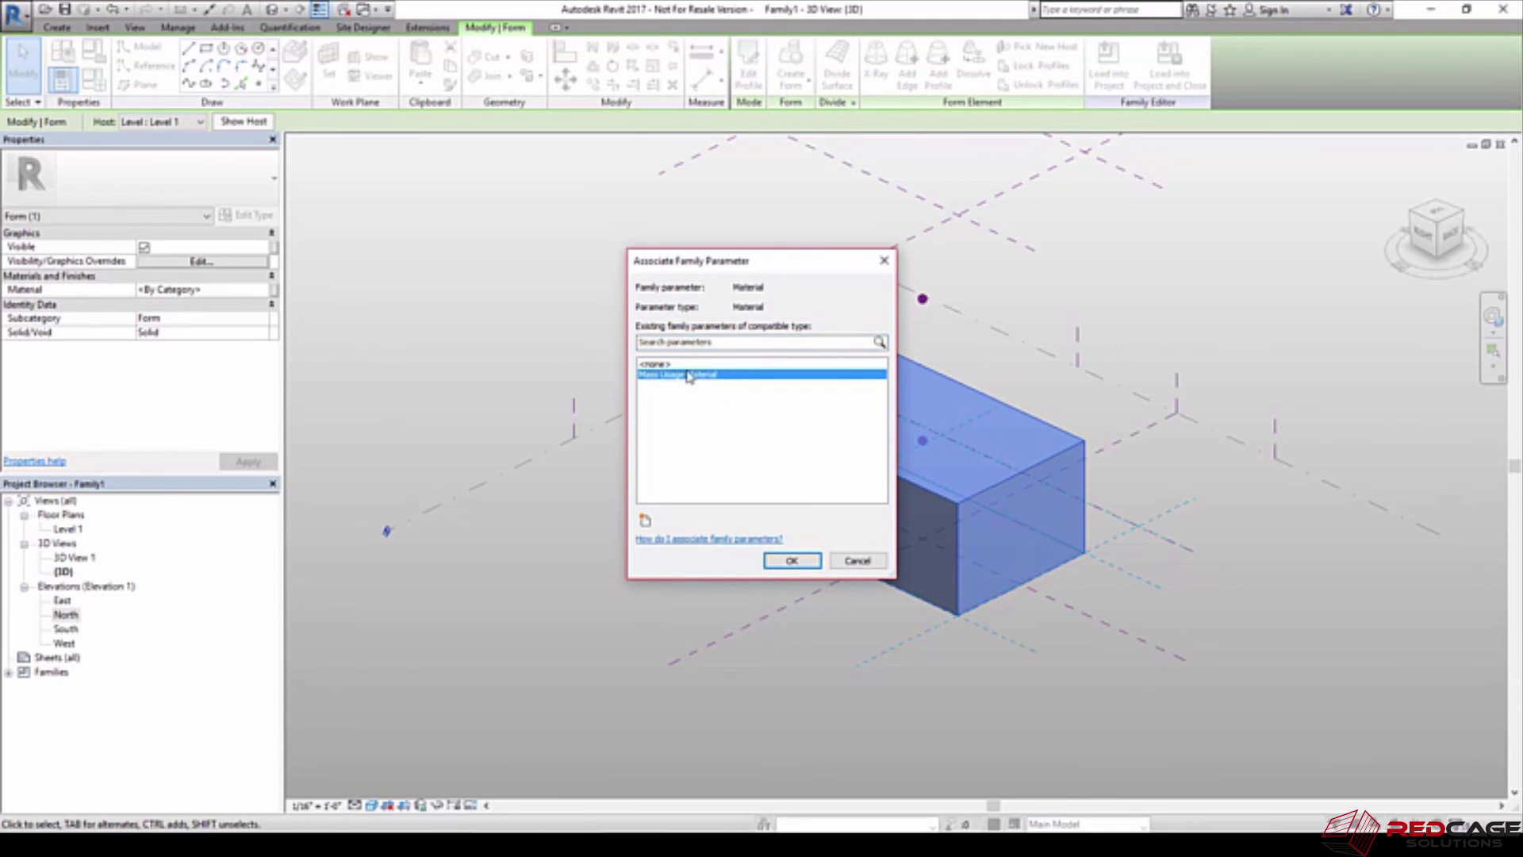
click(793, 561)
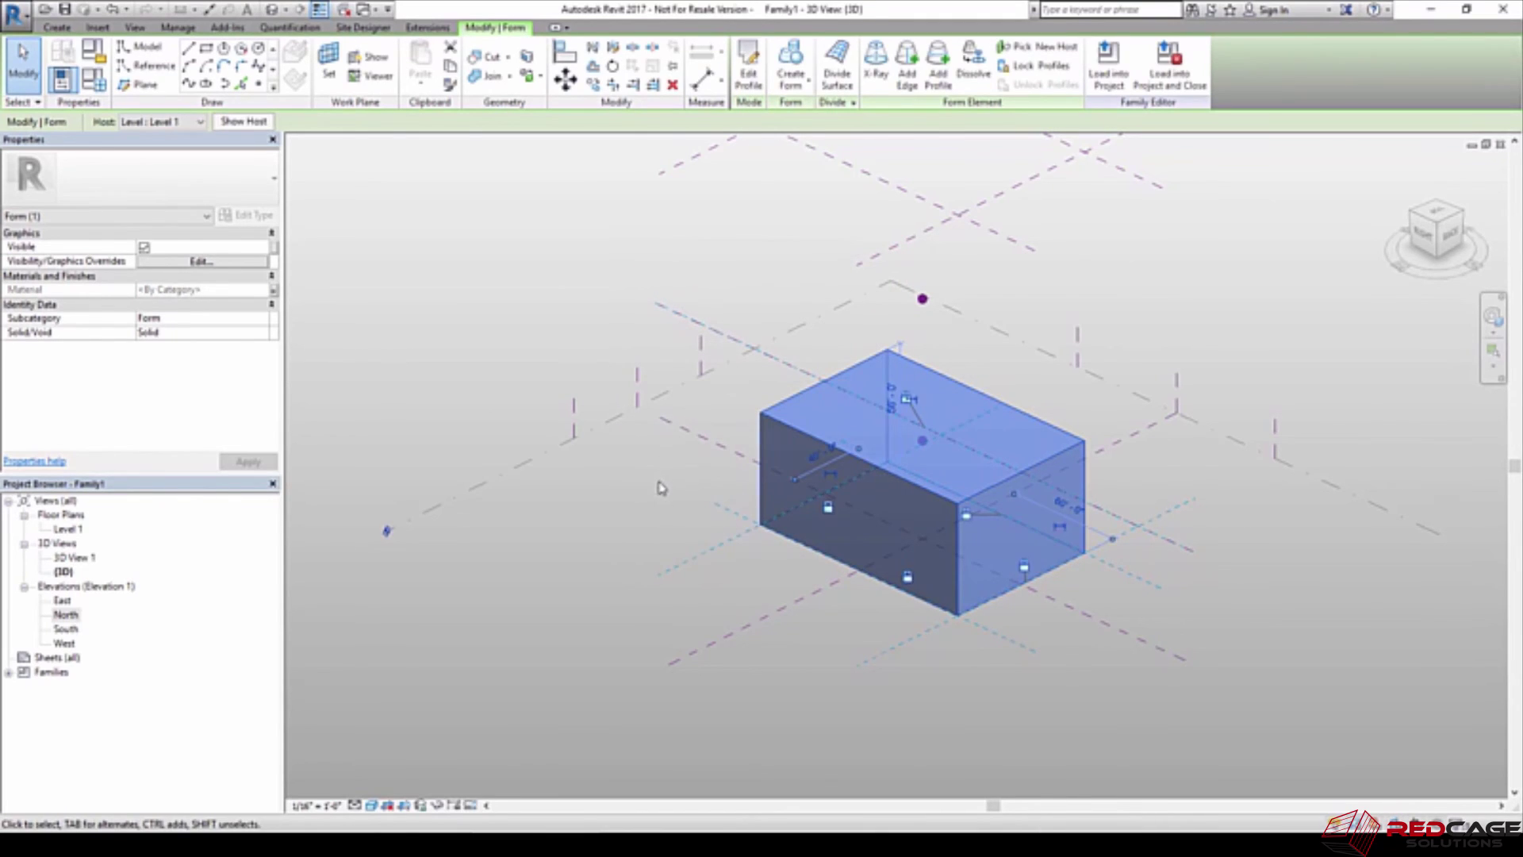
Set the box's top face as the work plane for sketching lines
click(670, 506)
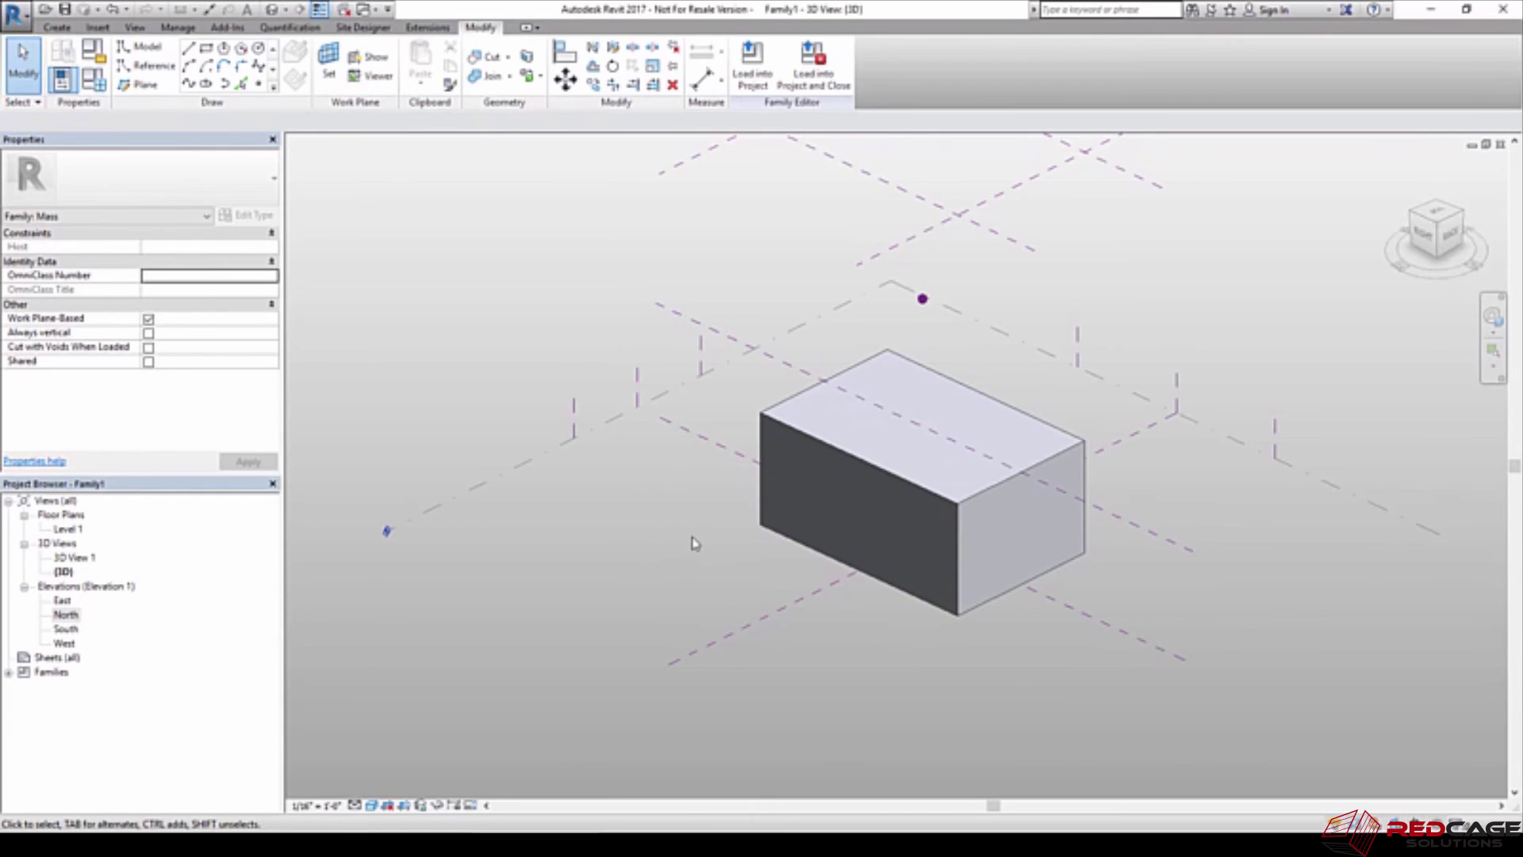
middle_drag(694, 543, 630, 554)
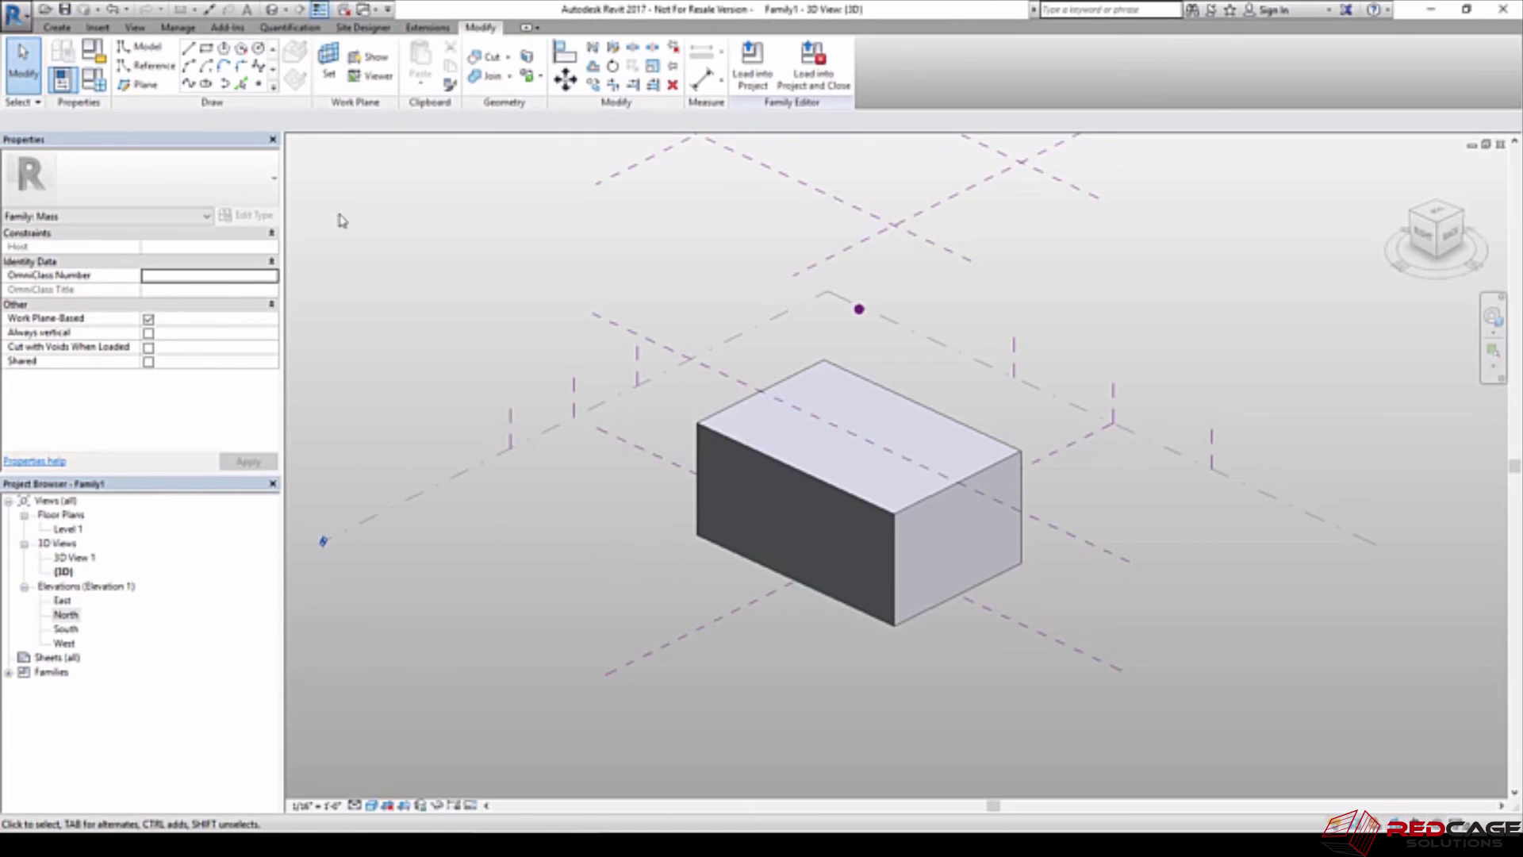
click(207, 50)
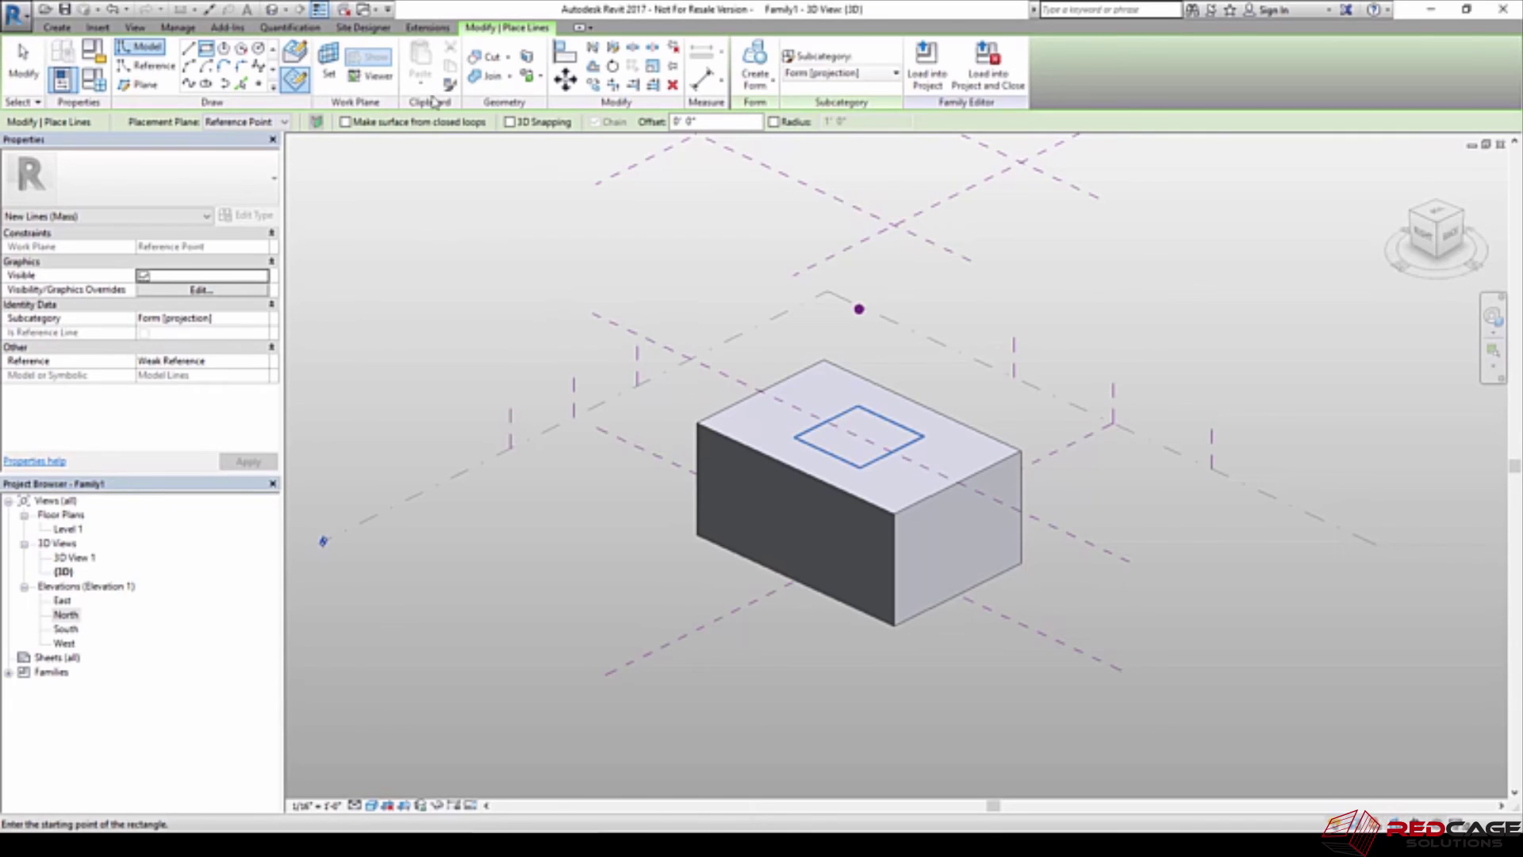
click(346, 68)
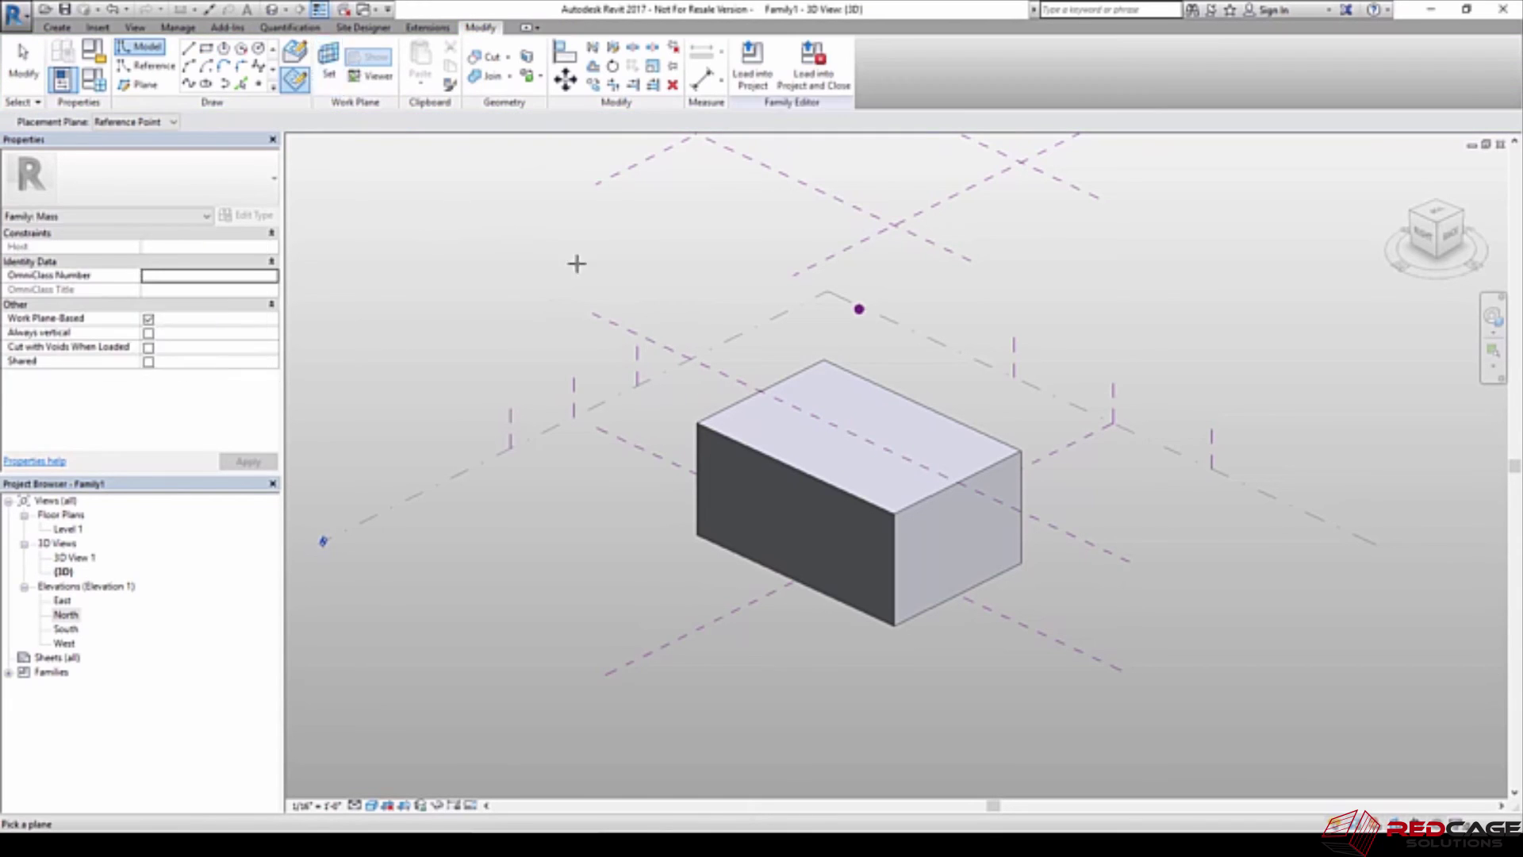
click(823, 391)
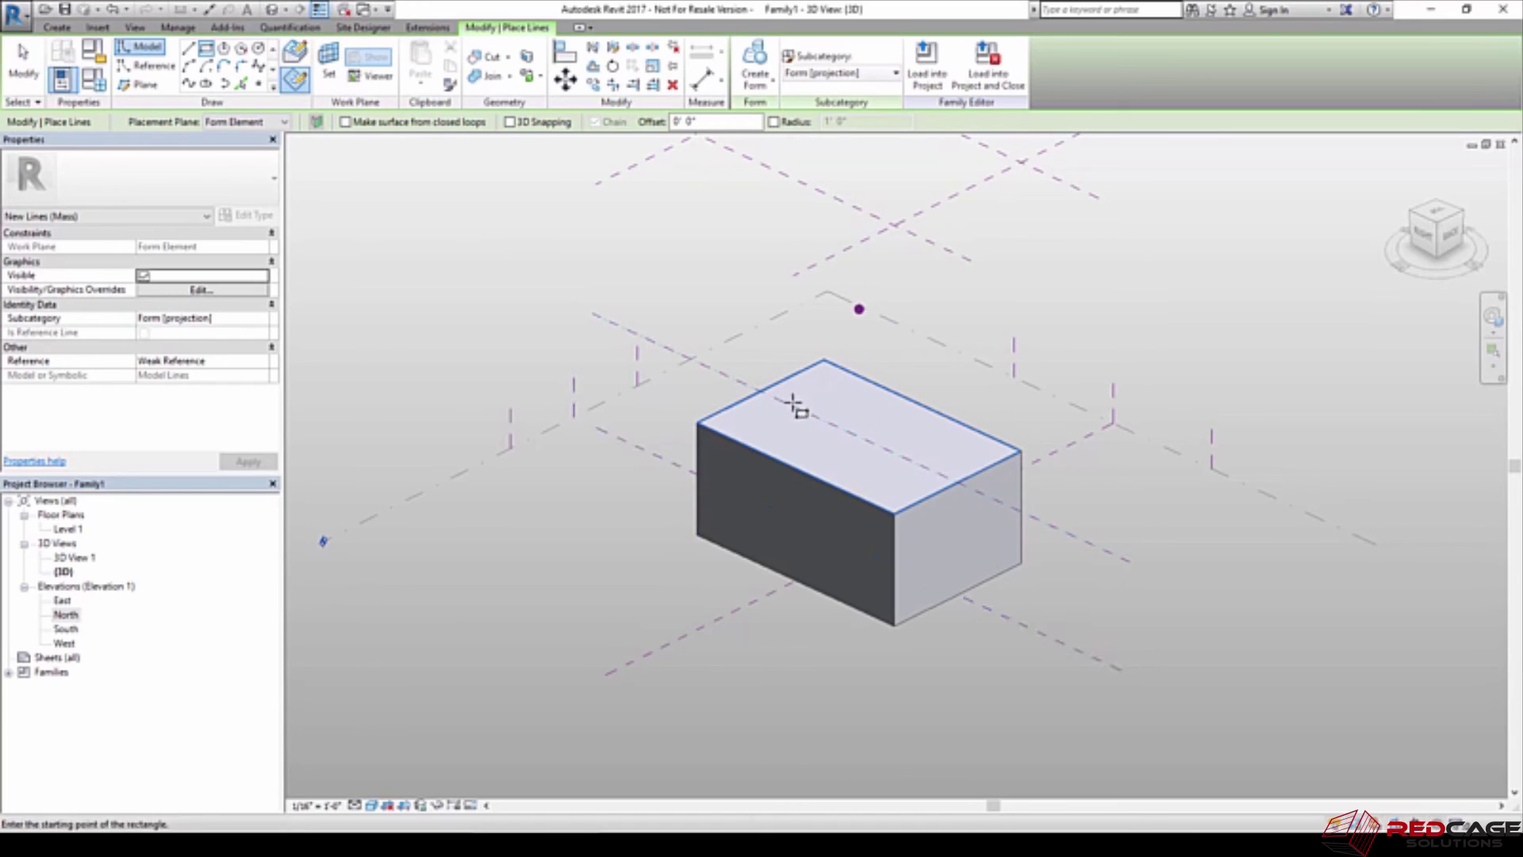
Trace all four top-face edges as Pick Lines inset by a 20' offset
click(241, 83)
click(383, 122)
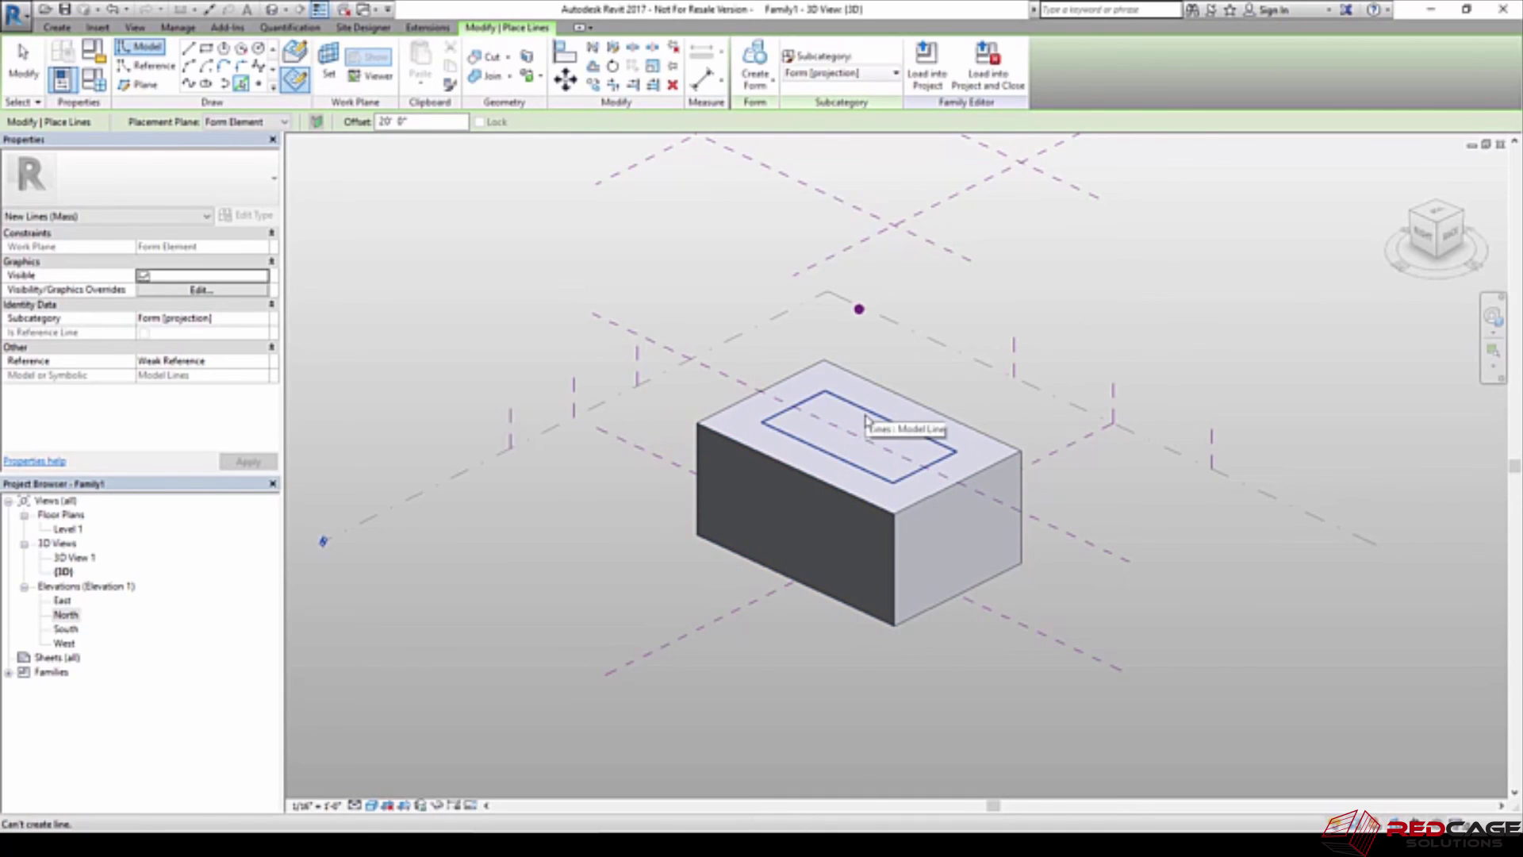
key(Tab)
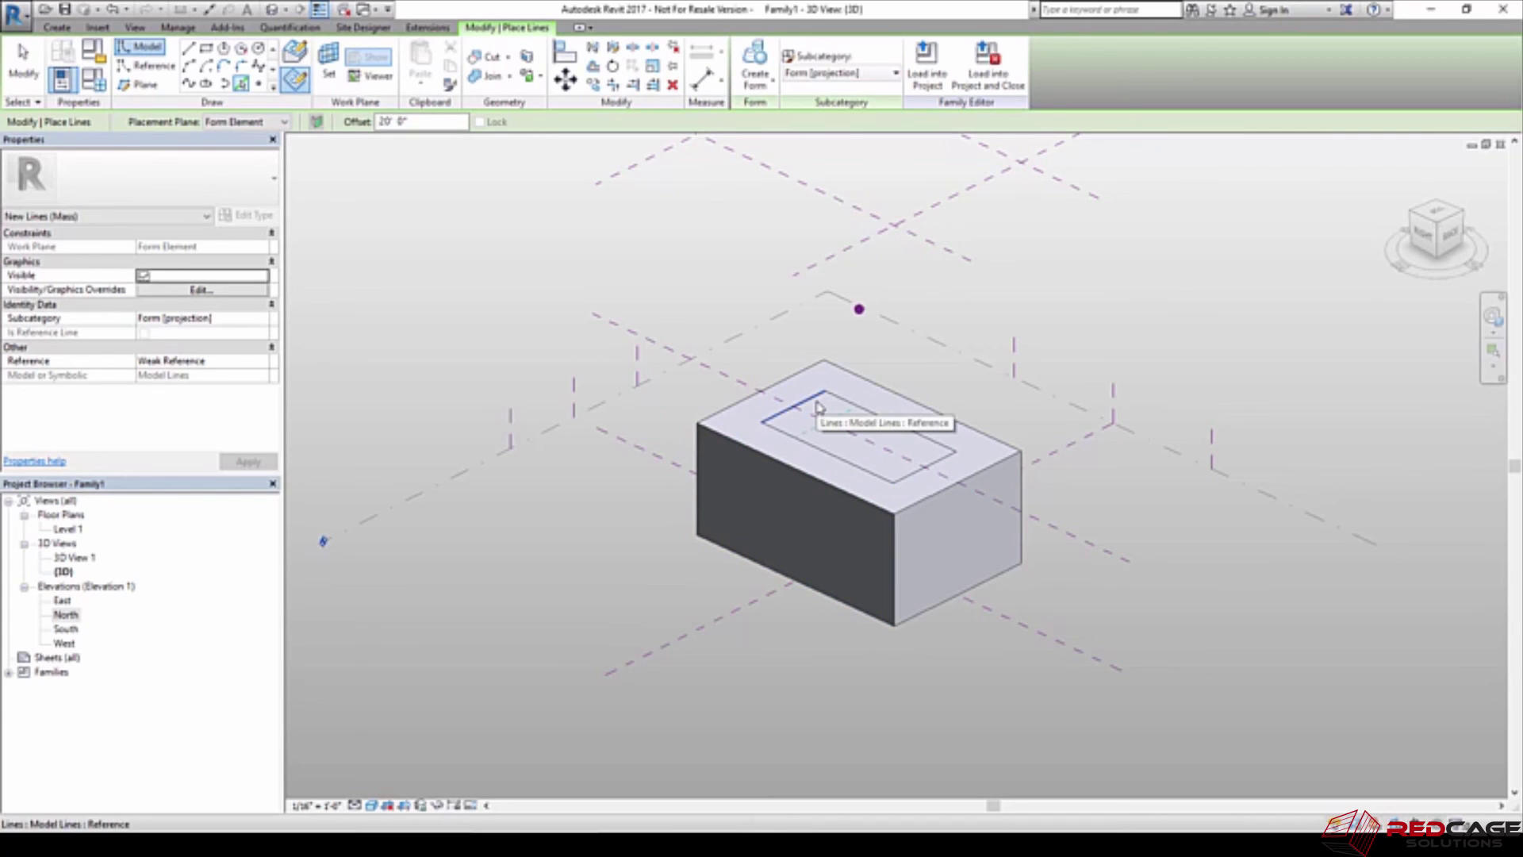
click(818, 407)
key(Escape)
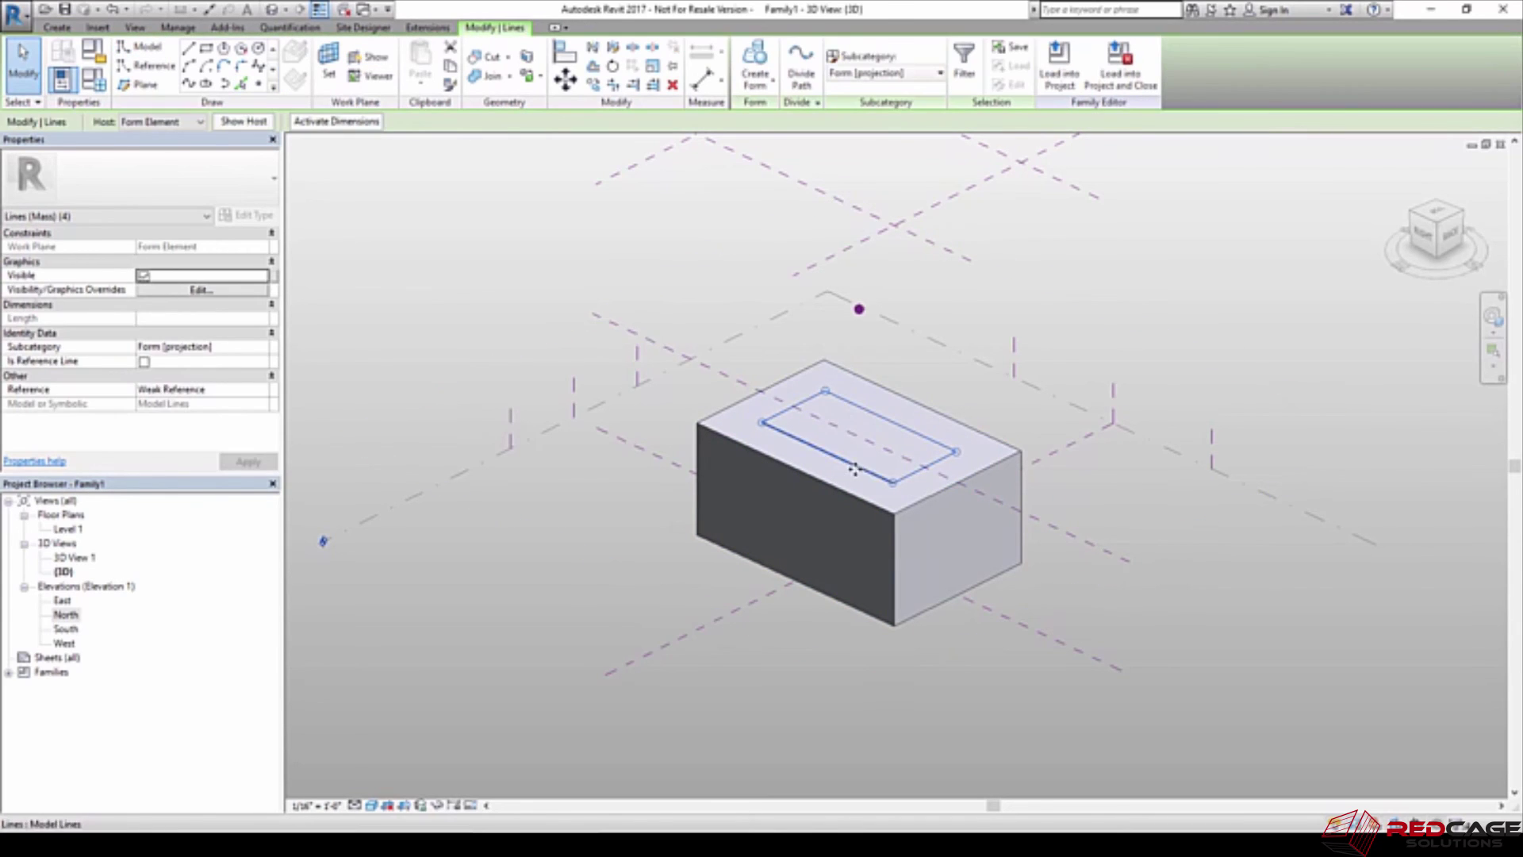
Cut a void form from the rectangle and drag its bottom face deeper into the box
click(755, 79)
click(750, 151)
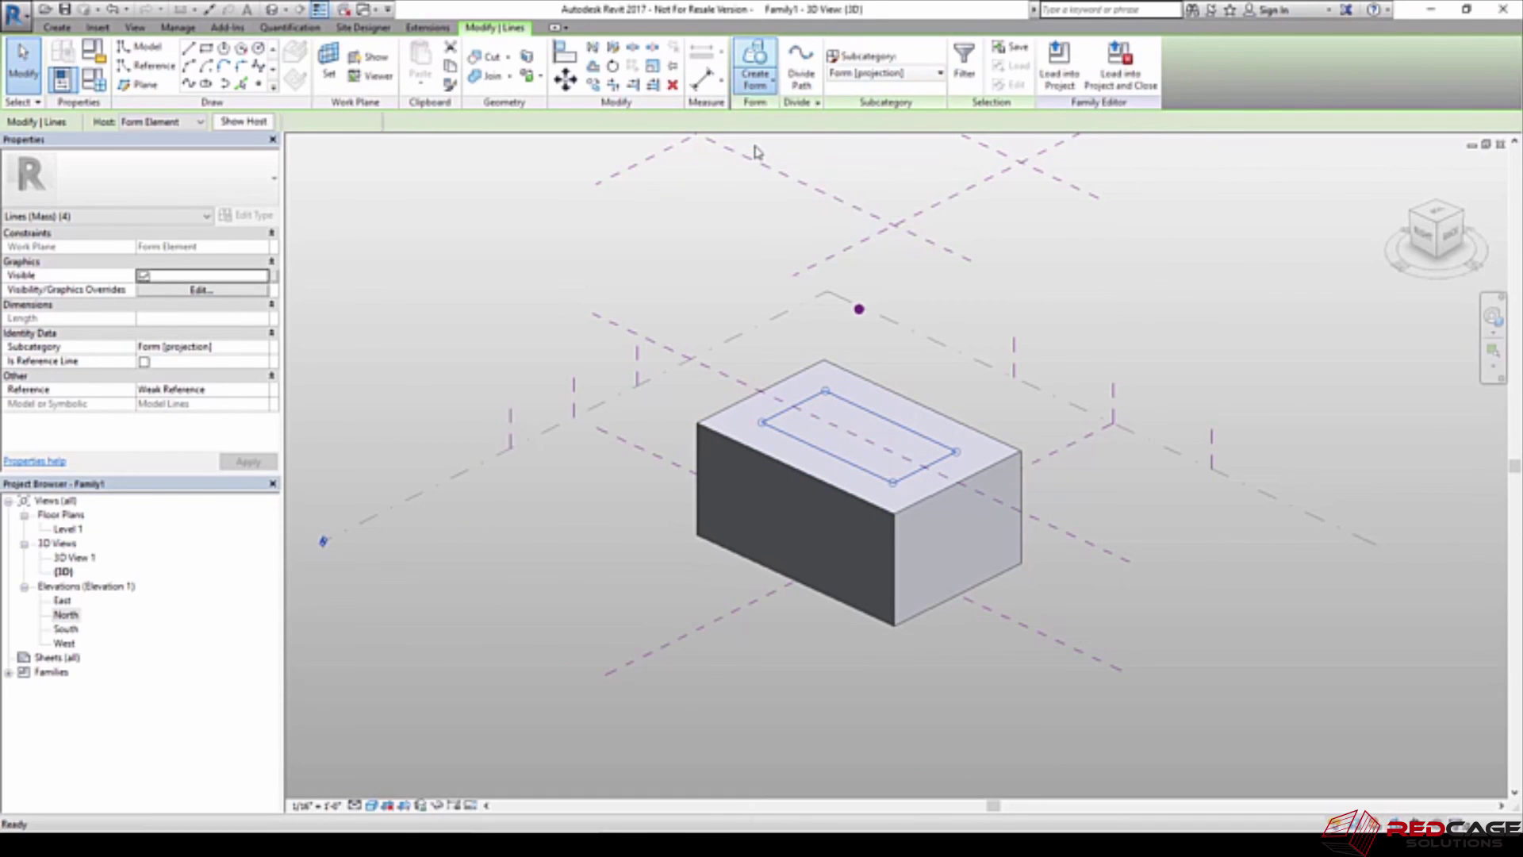
scroll(850, 445, up, 4)
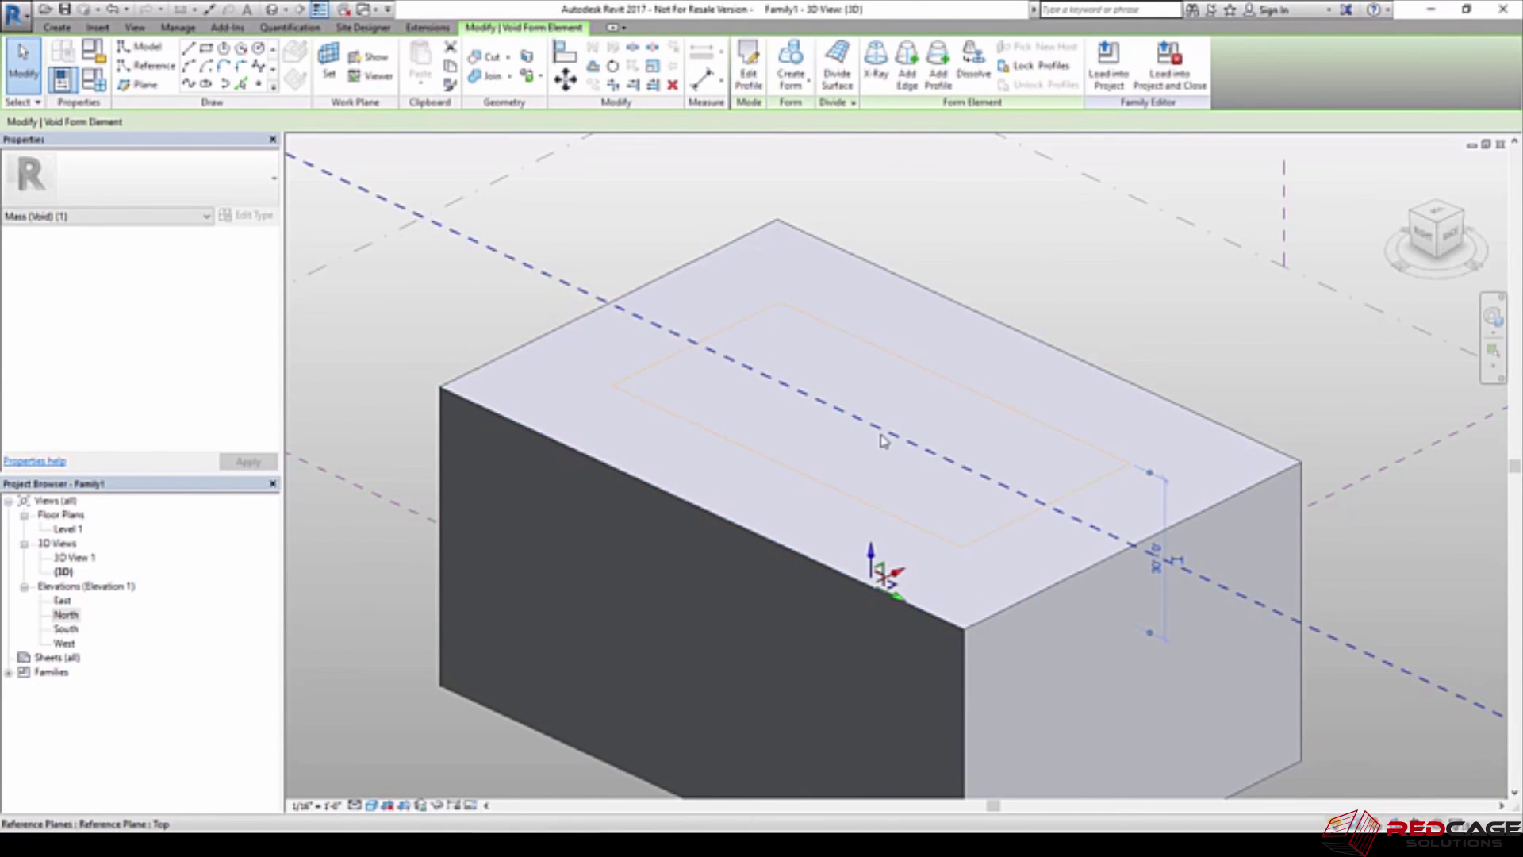
key(Escape)
shift+middle_drag(846, 431, 740, 557)
click(760, 498)
drag(740, 558, 737, 598)
shift+middle_drag(737, 598, 1006, 368)
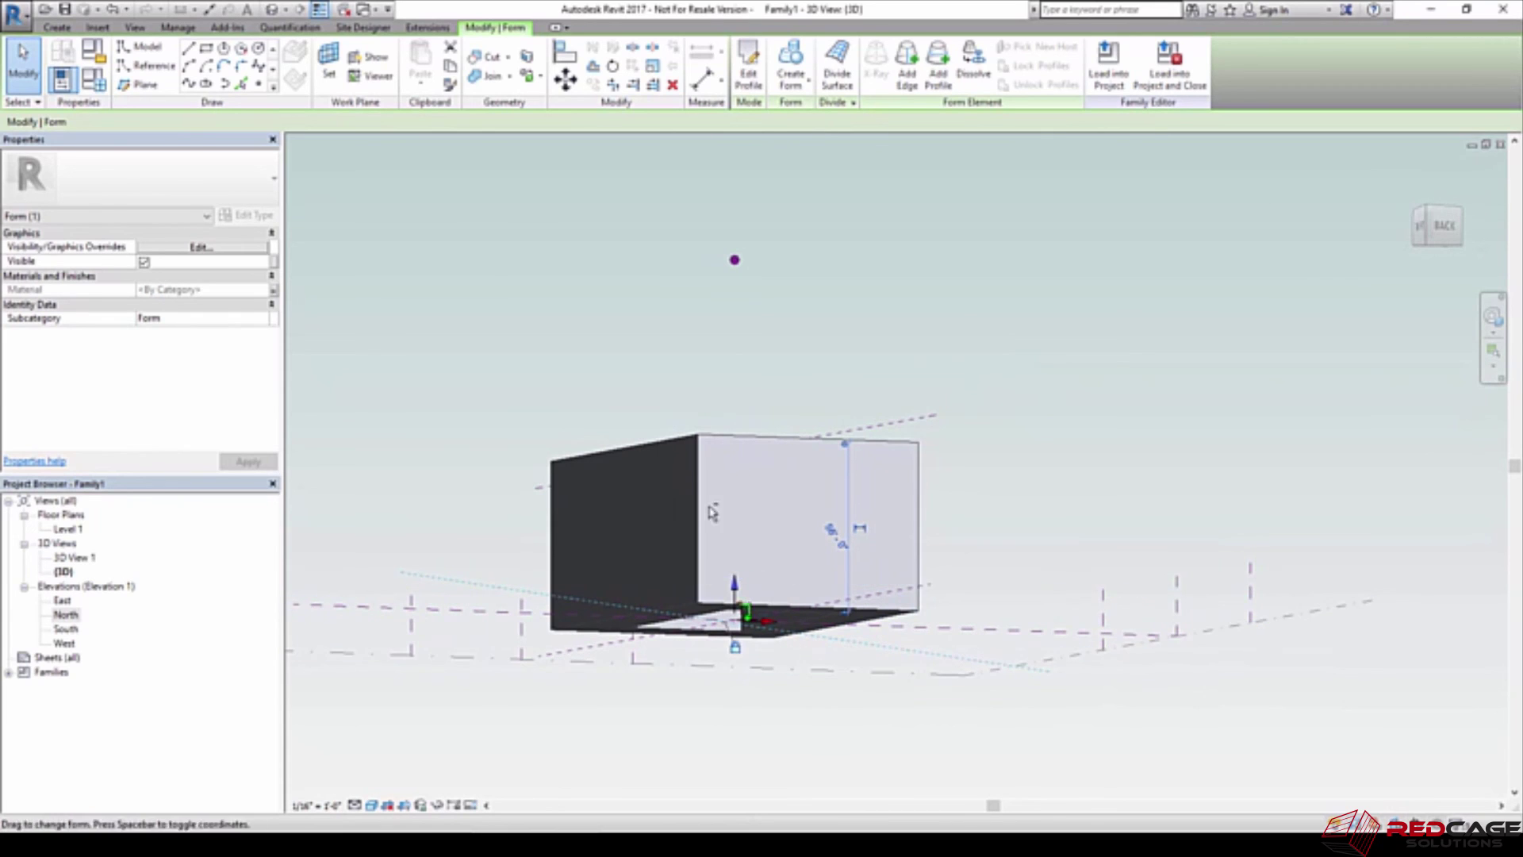
Inspect the open-top box, then Tab-select the void opening and delete it
shift+middle_drag(793, 660, 676, 367)
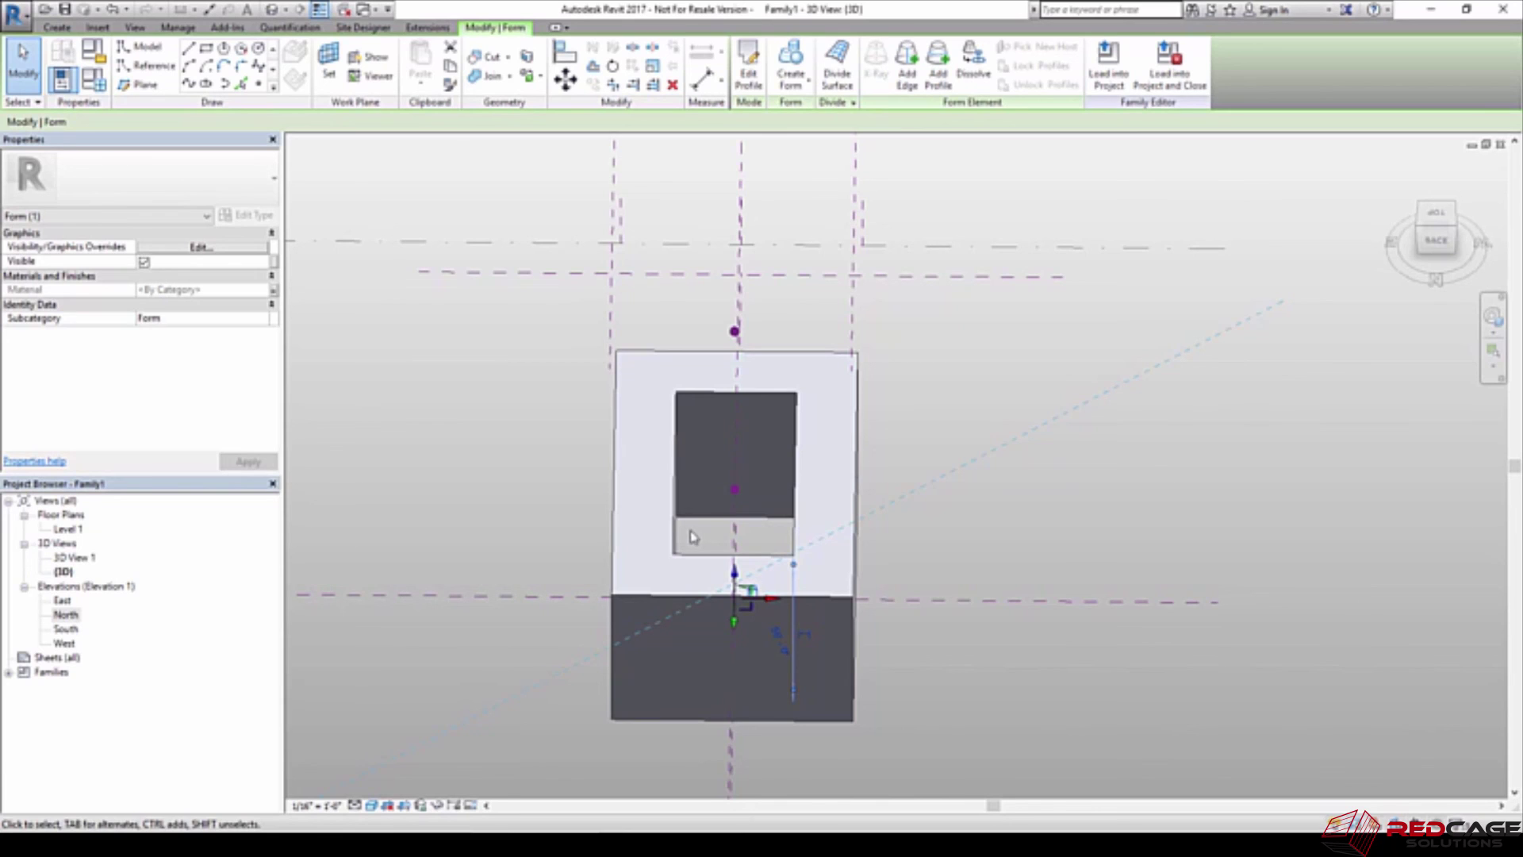
shift+middle_drag(556, 585, 660, 631)
key(Escape)
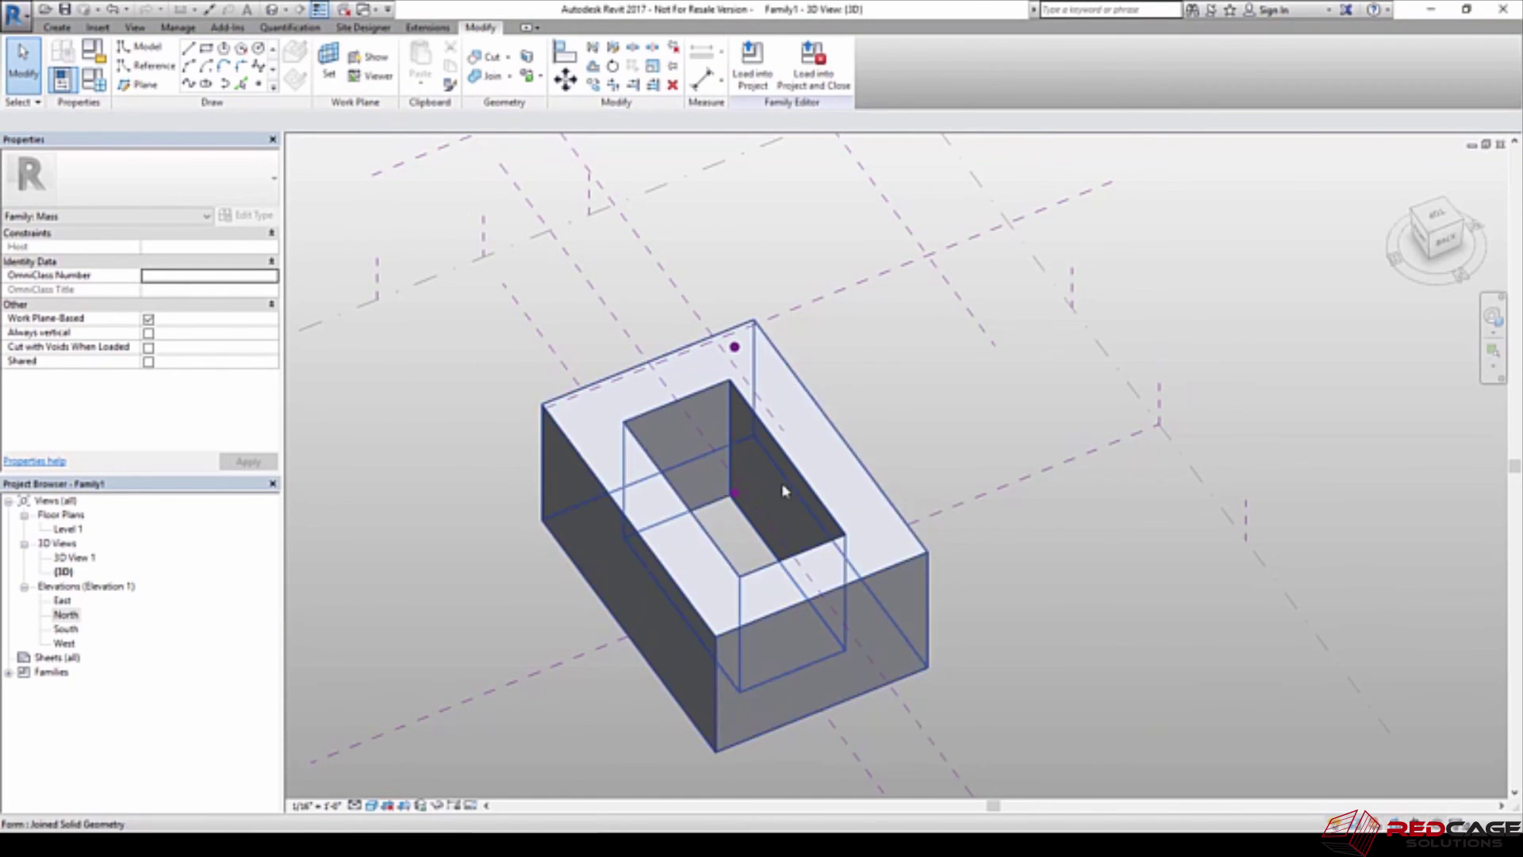
key(Tab)
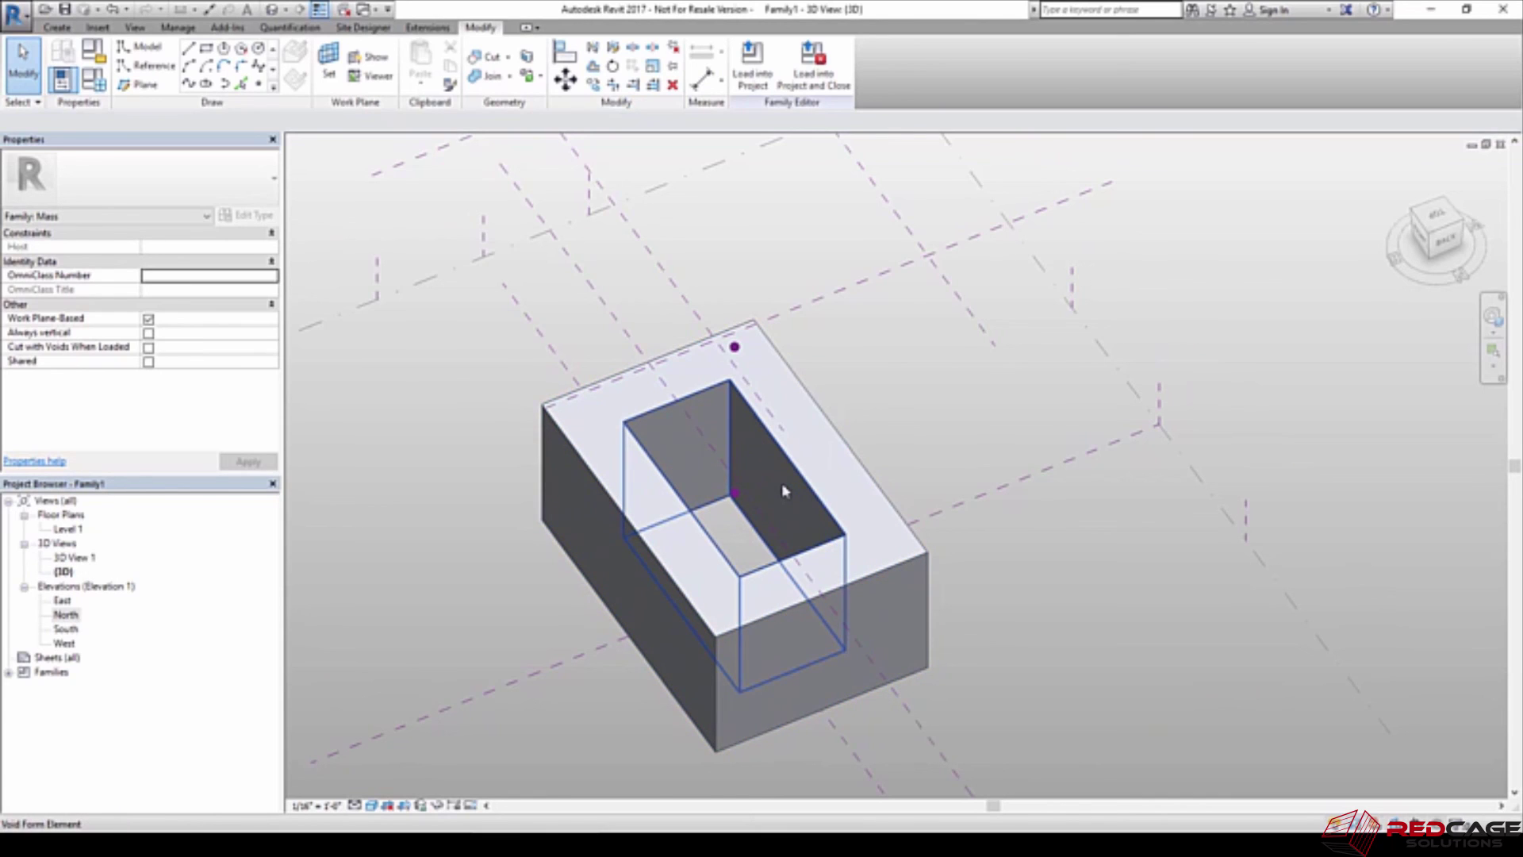
click(784, 492)
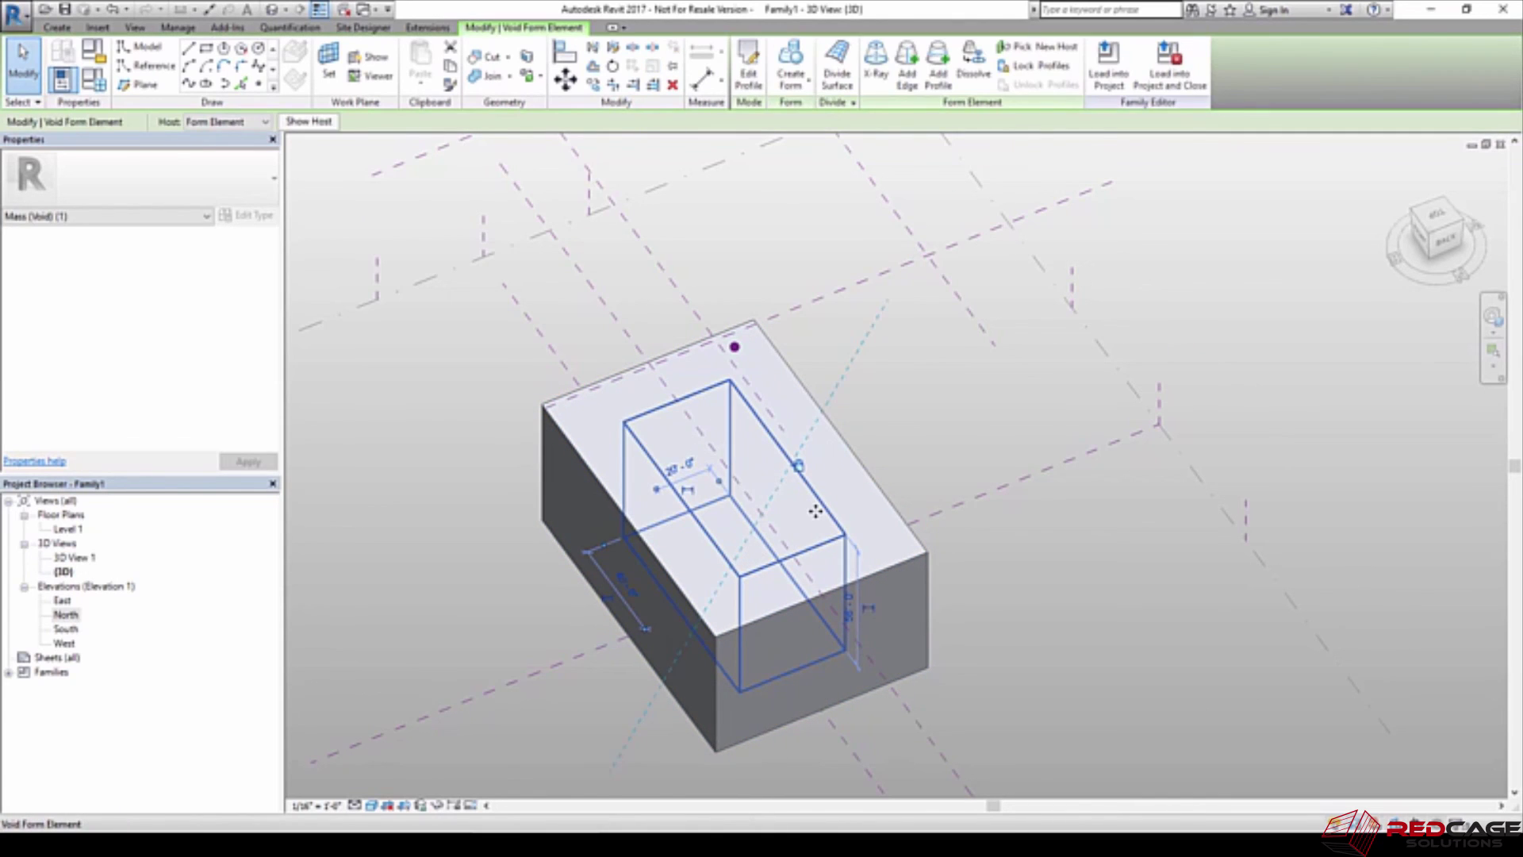
key(Delete)
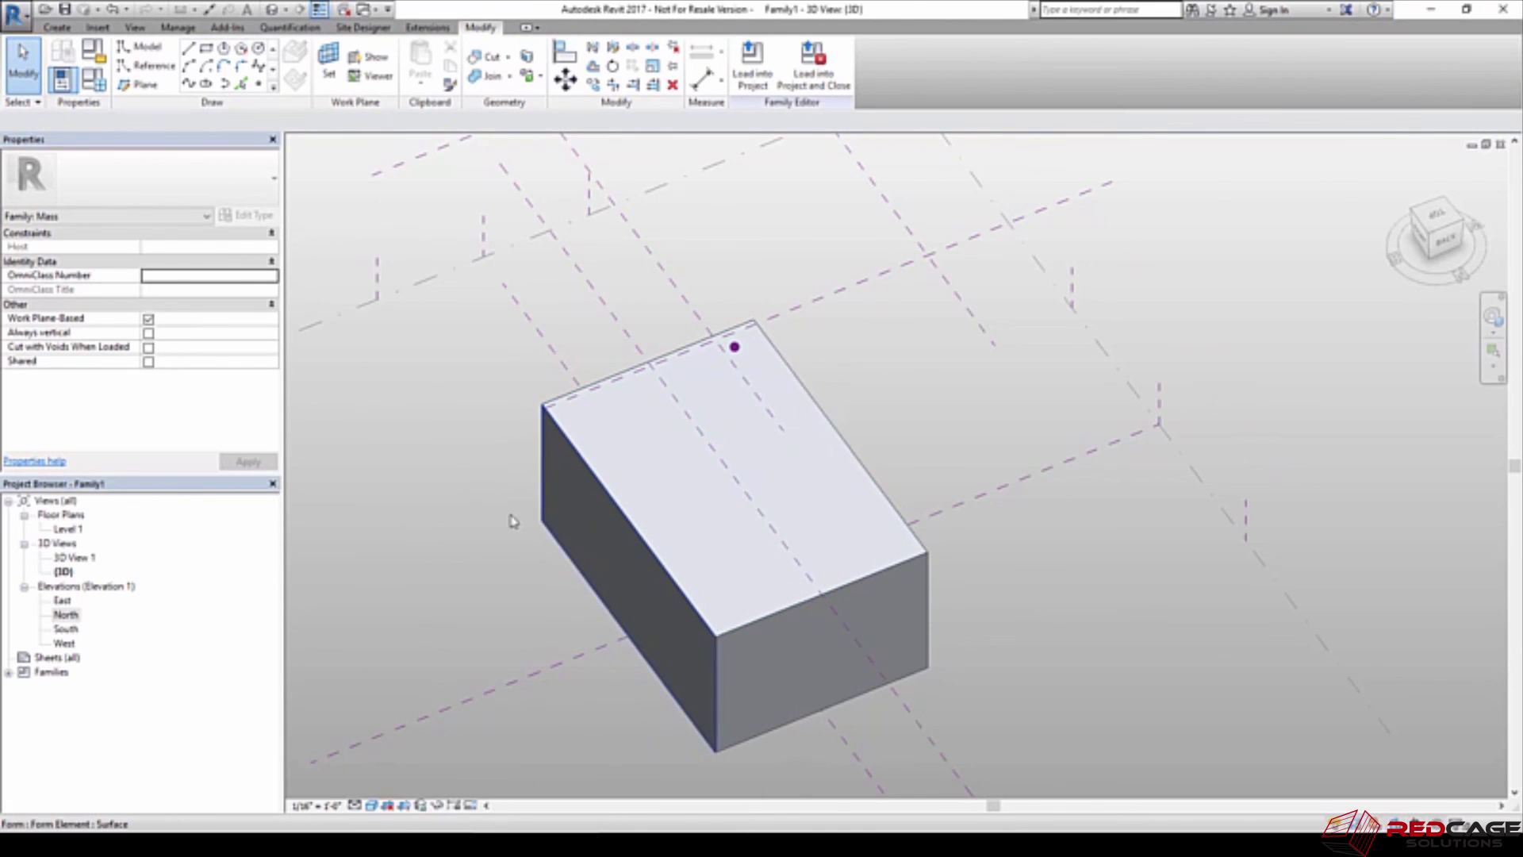
middle_drag(512, 521, 724, 439)
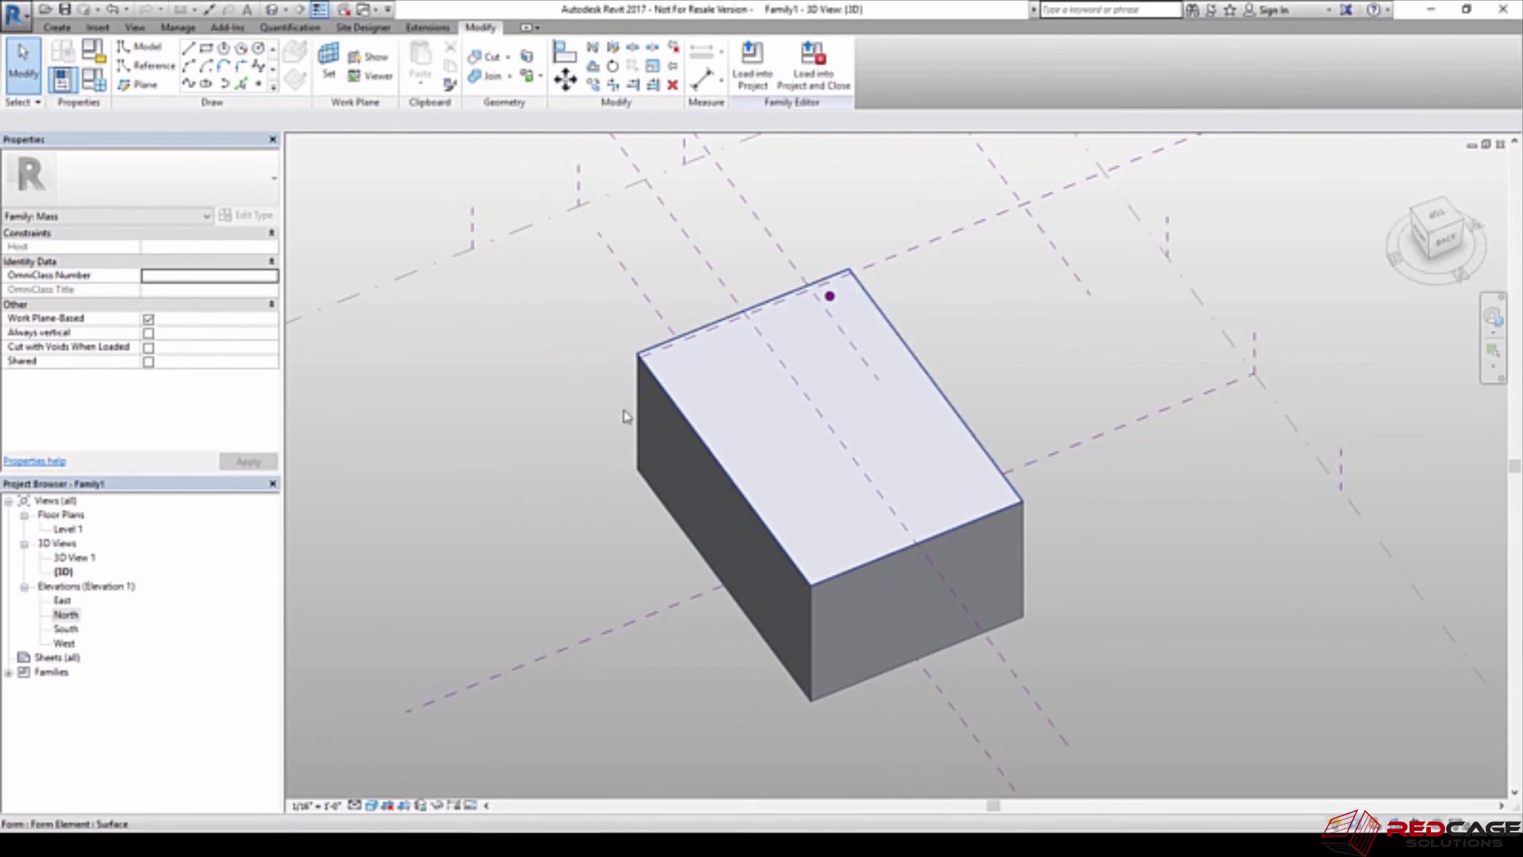
Save the family to the Desktop as Conceptual Mass - Schematic.rfa
click(16, 13)
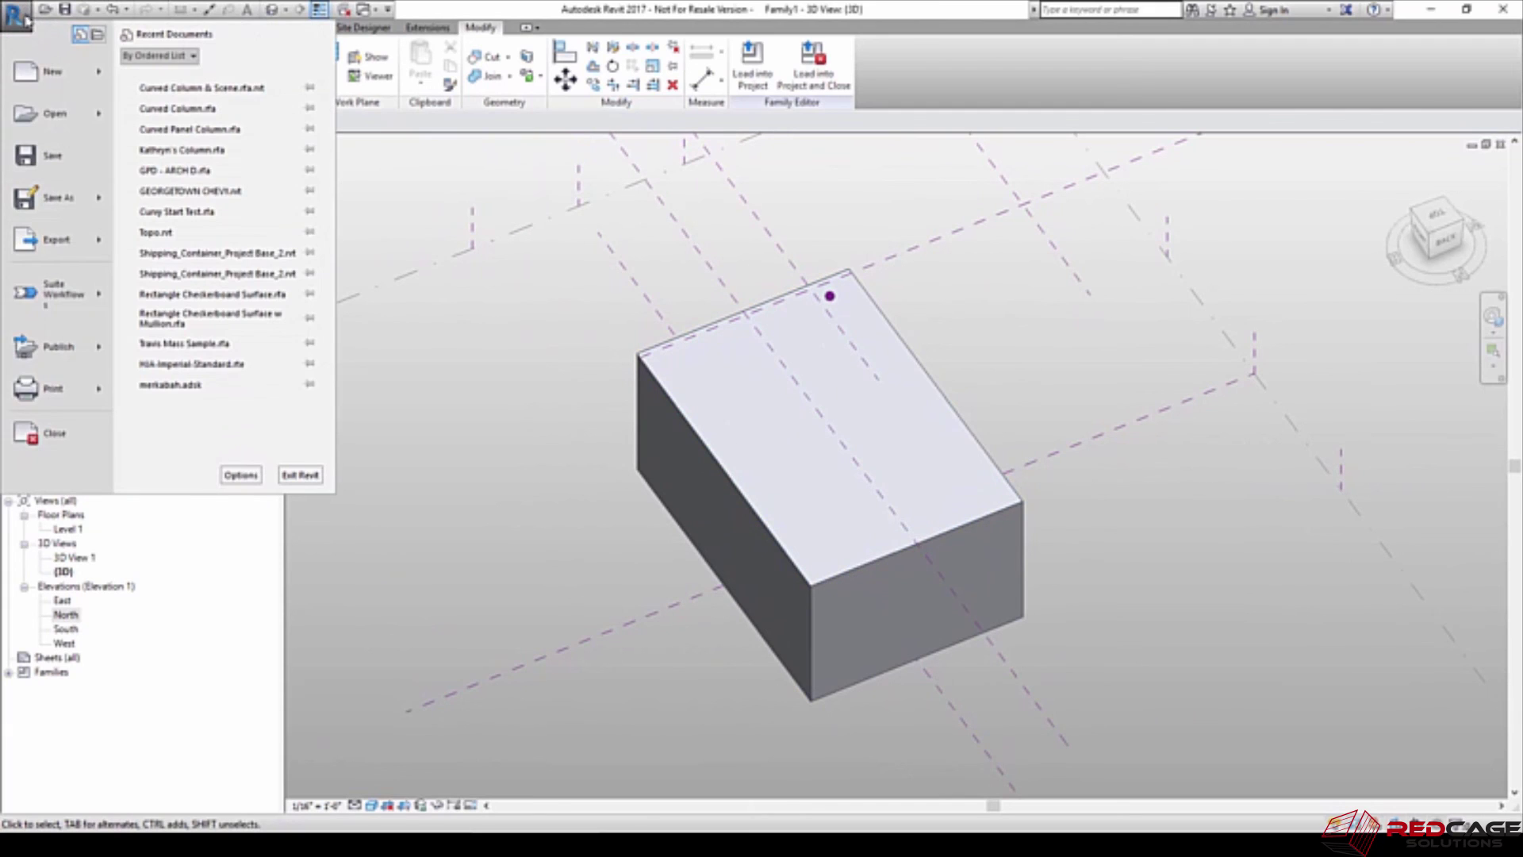
mouse_move(82, 203)
click(206, 149)
click(578, 252)
click(545, 271)
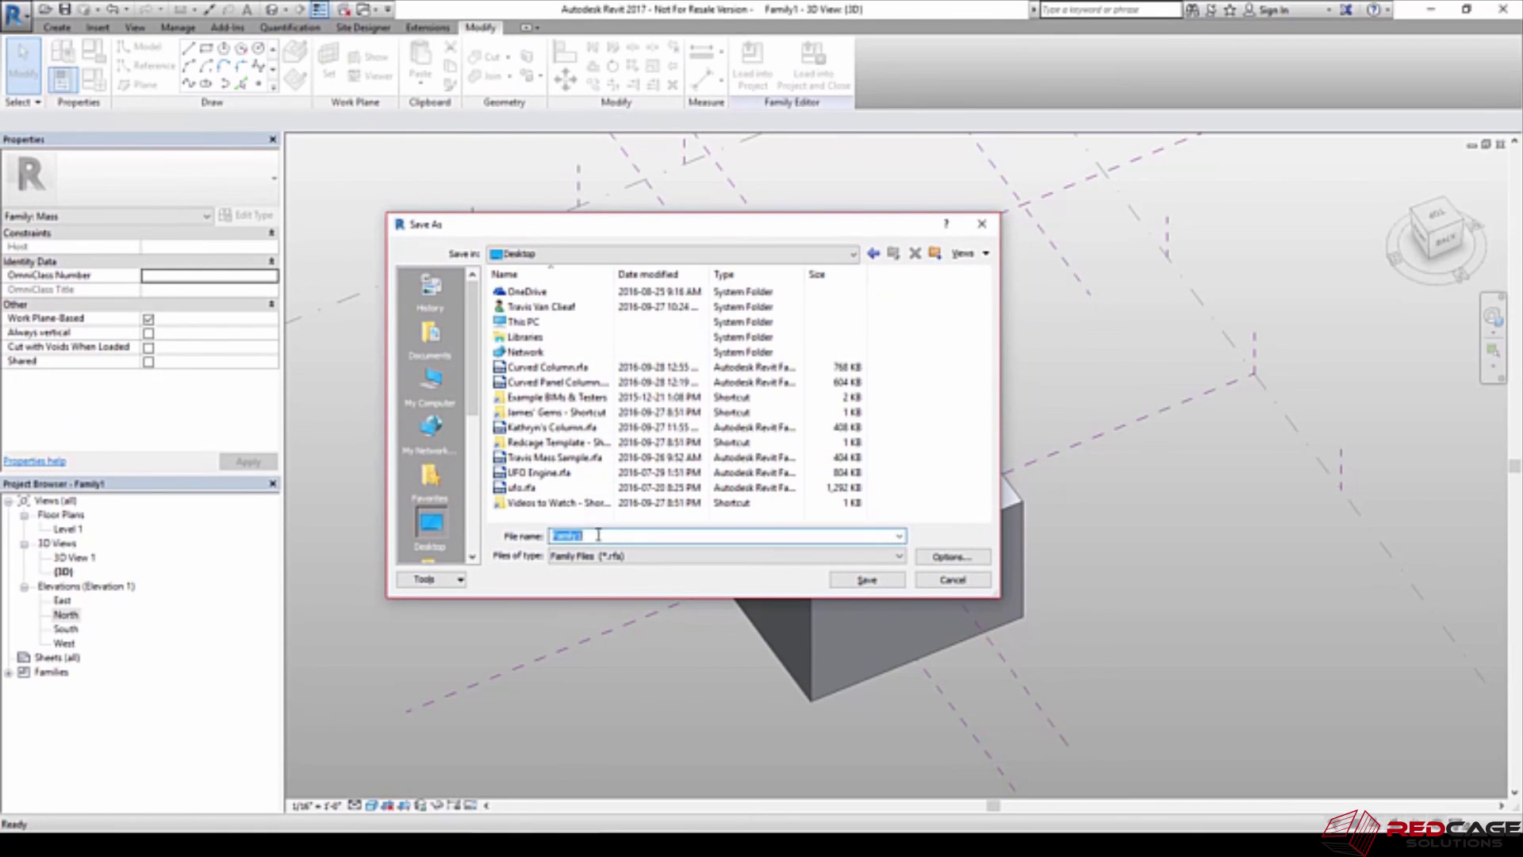
double_click(565, 535)
text(Col)
click(861, 579)
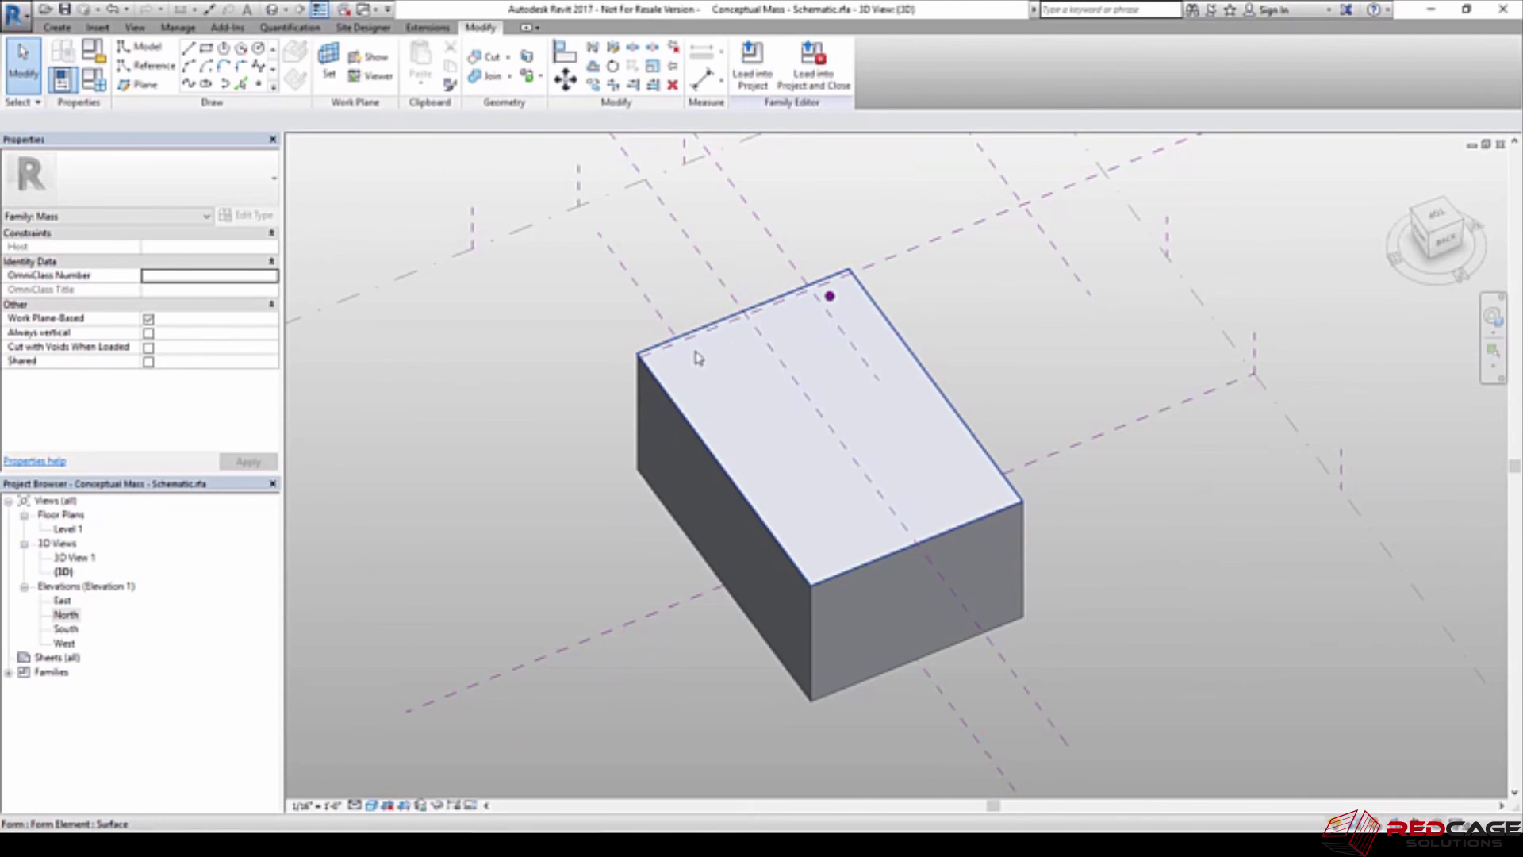
Load the family into Project1 and place two masses side by side in Level 1
click(752, 63)
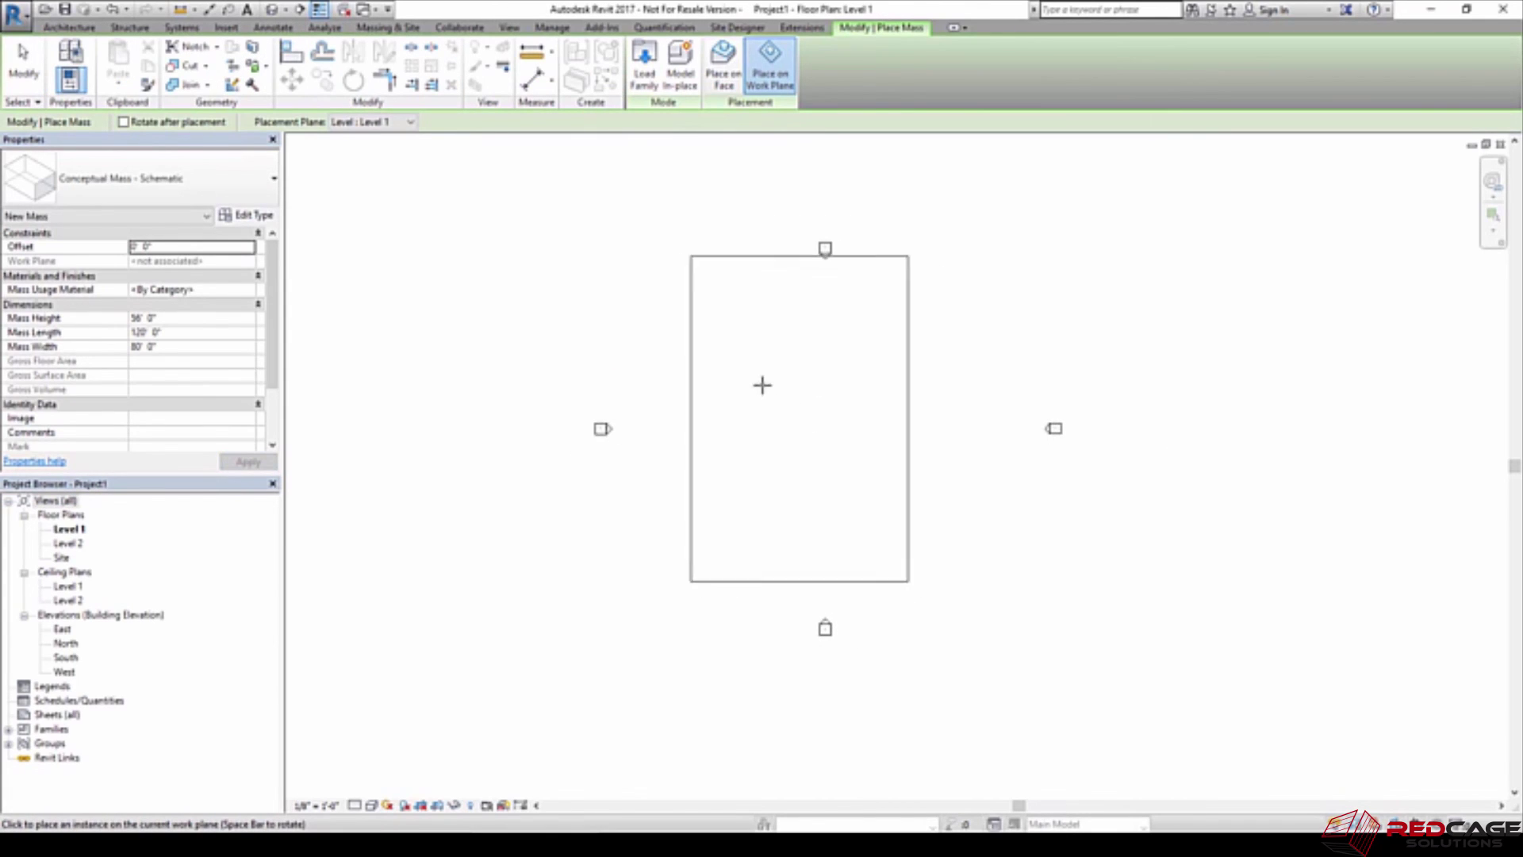
click(732, 447)
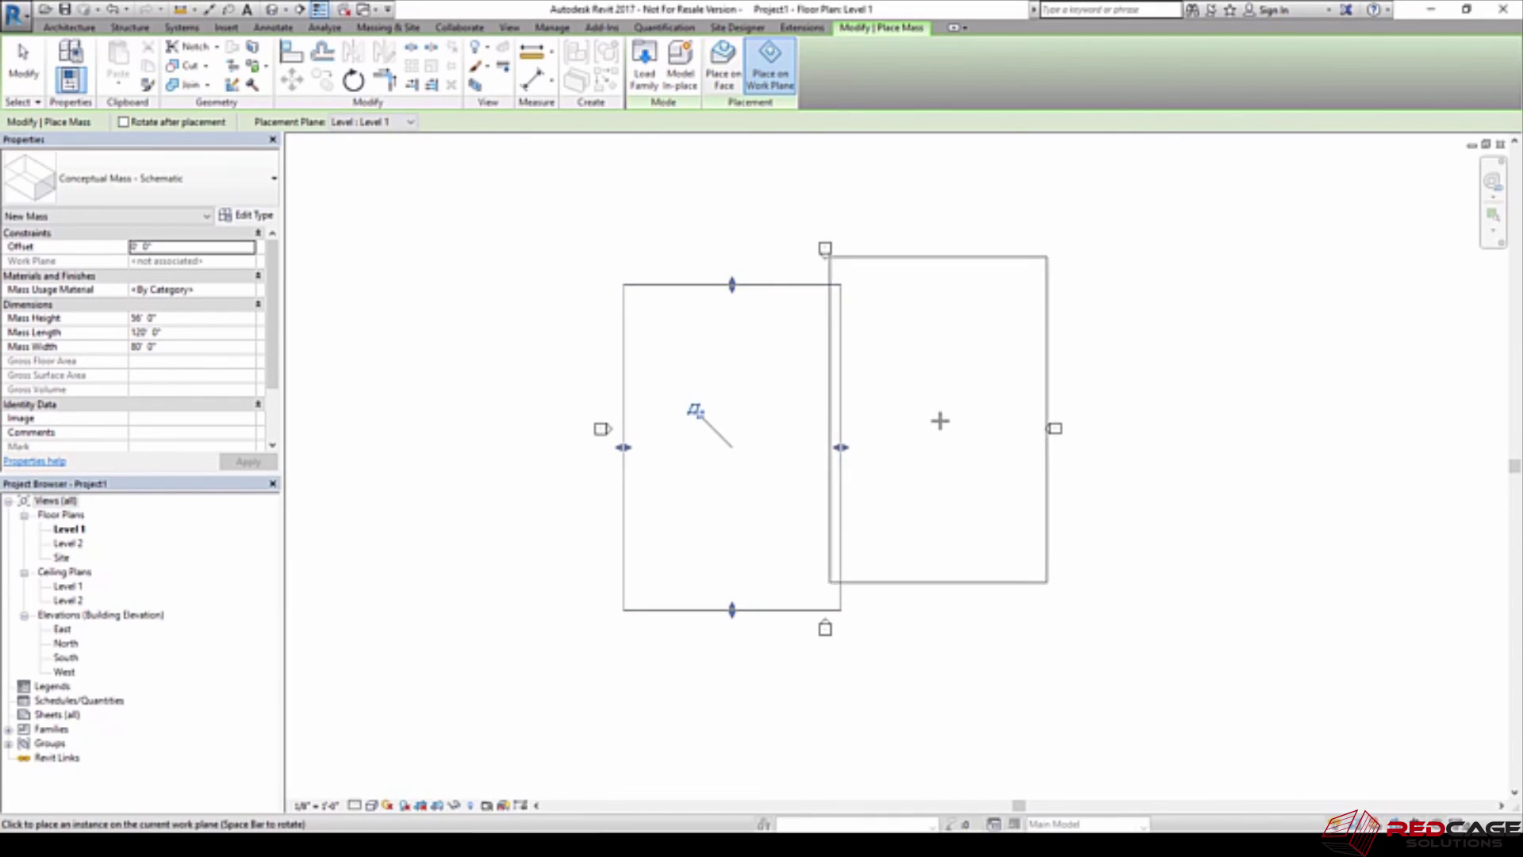
click(997, 447)
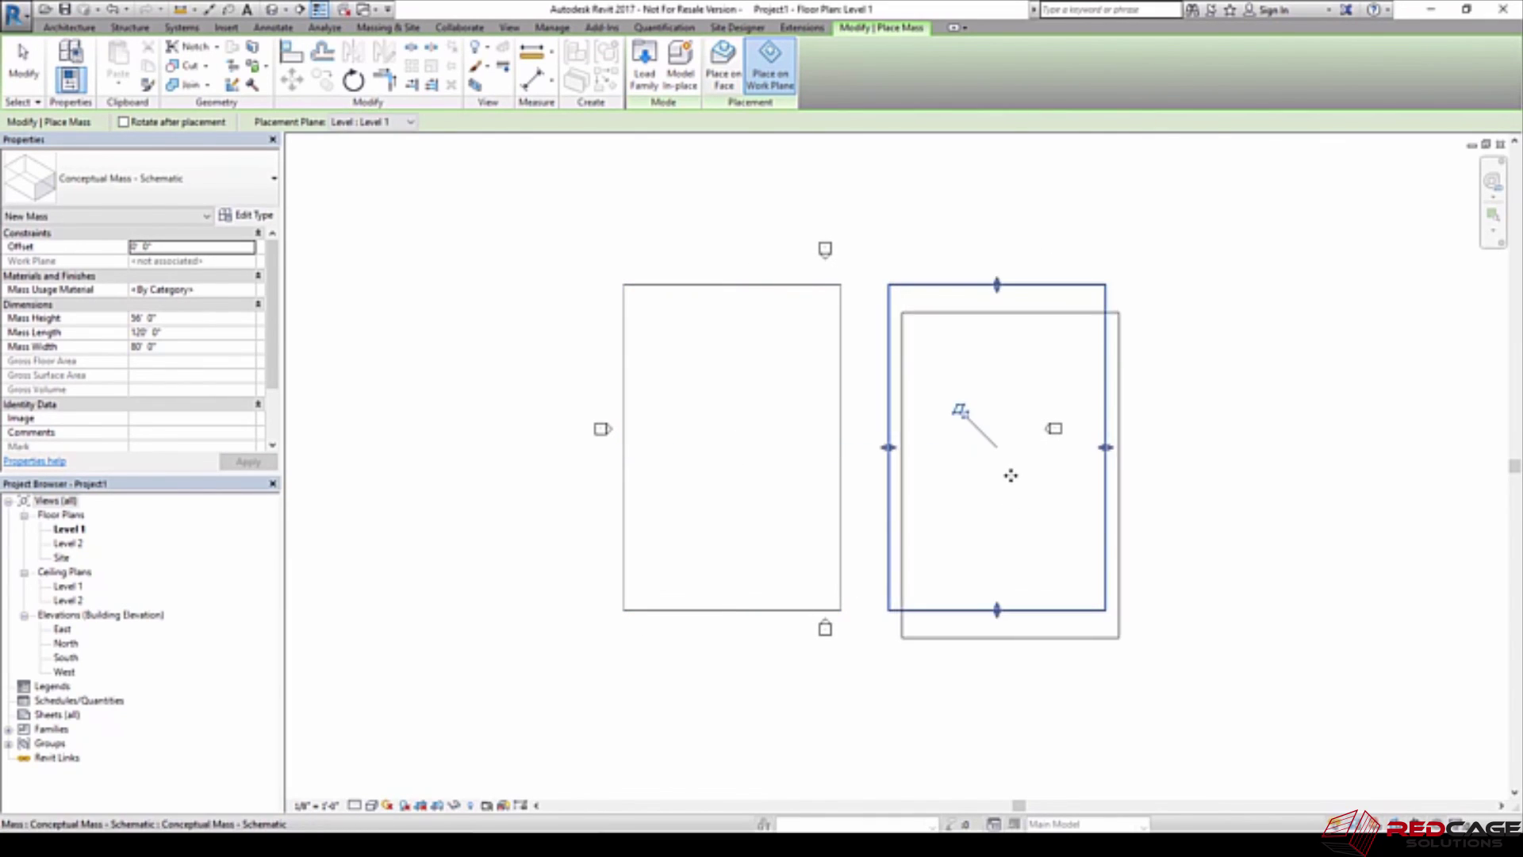
key(Escape)
scroll(897, 484, up, 2)
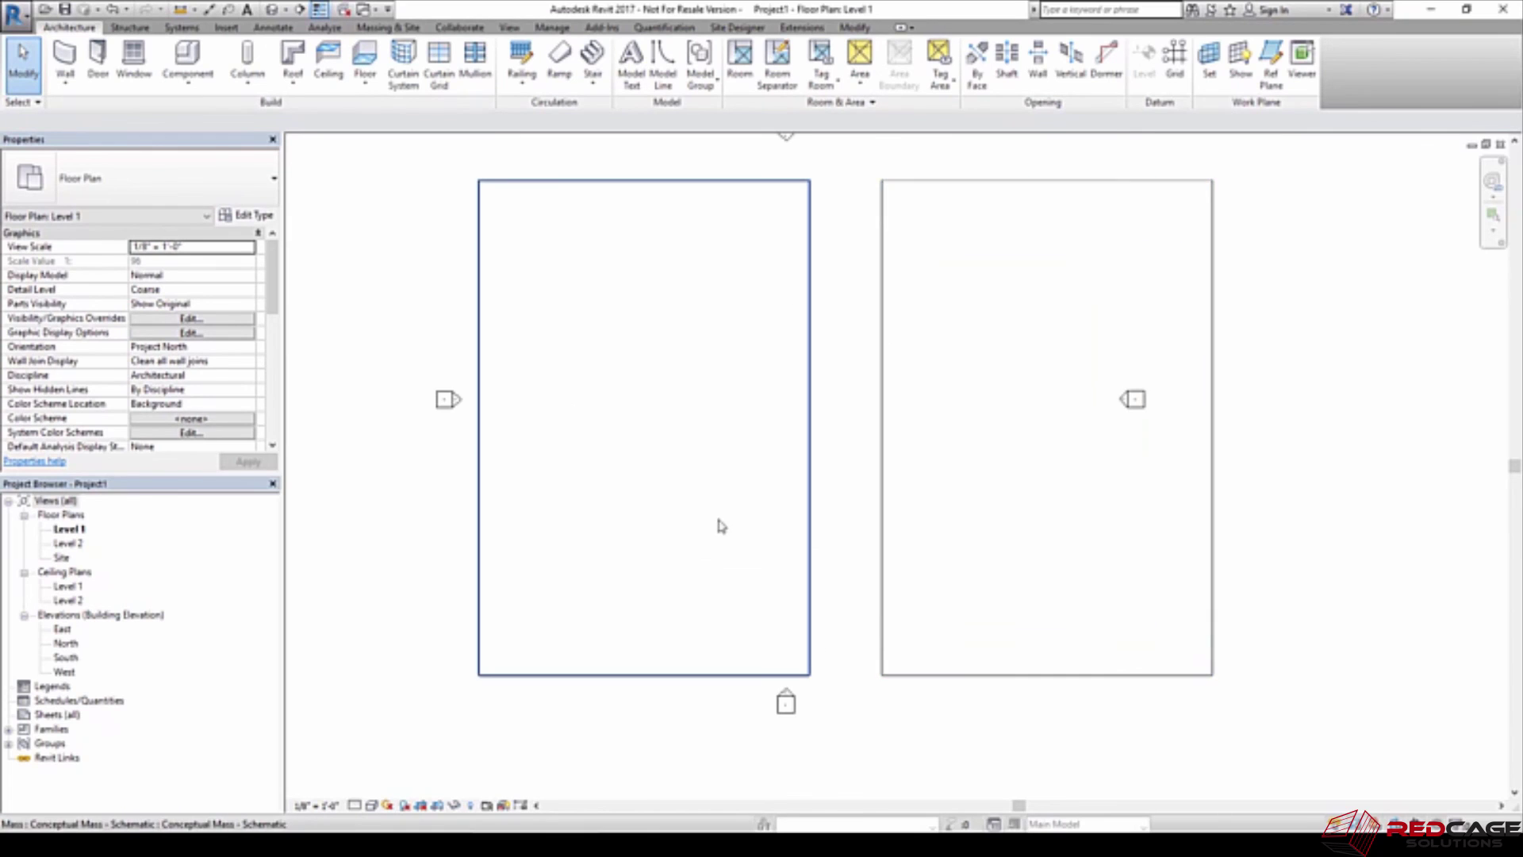